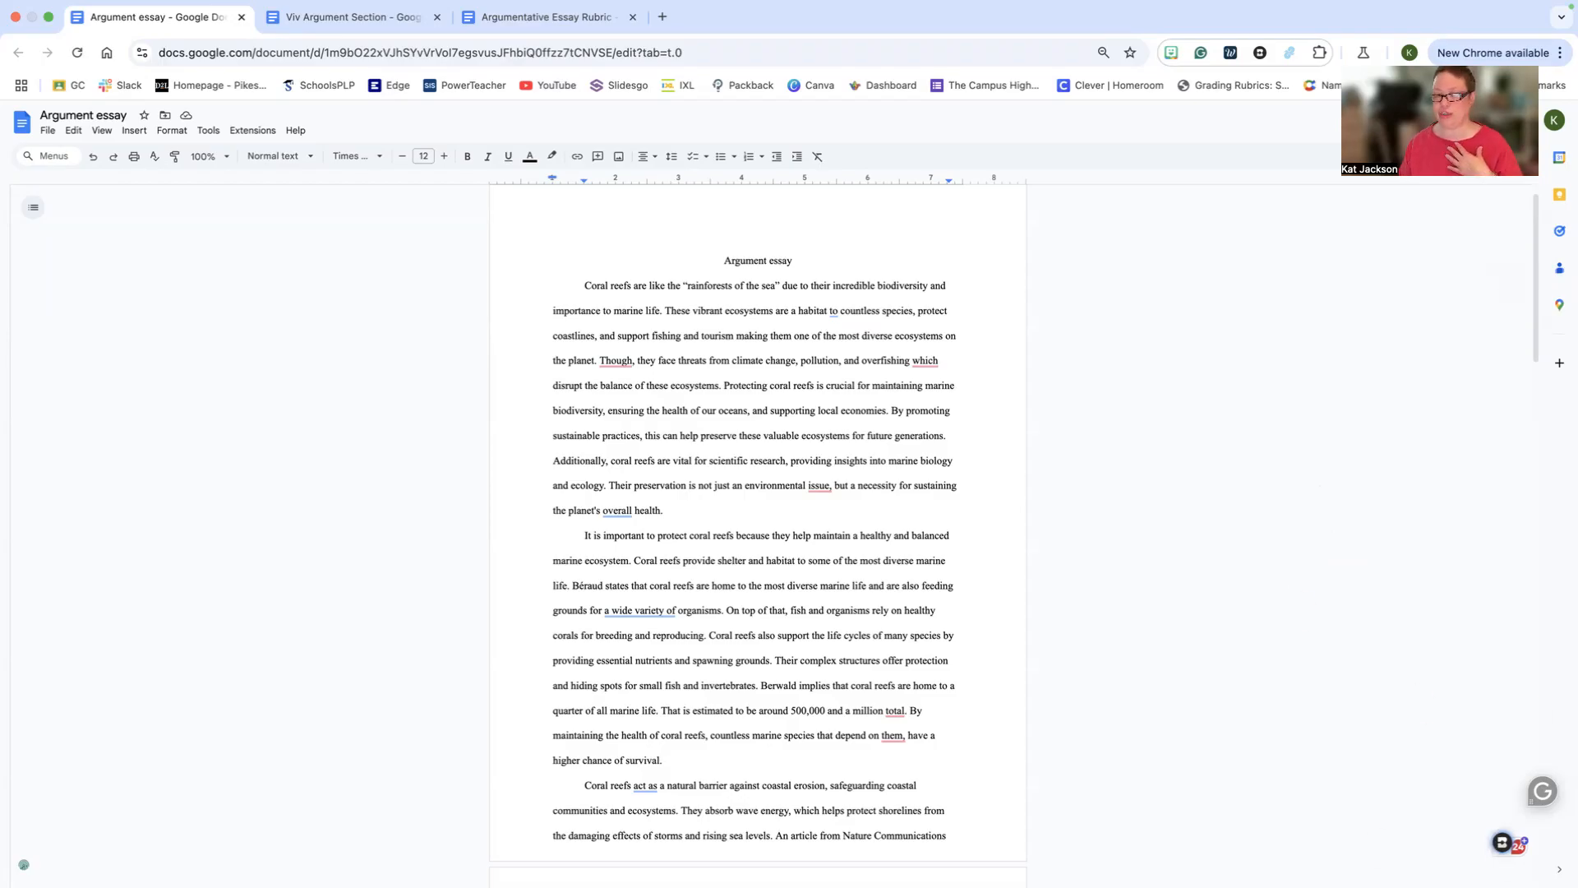
- Set up Targeted feedback in Brisk for the argument essay and open its list of standards
{"action": "left_click", "coordinate": [1501, 842]}
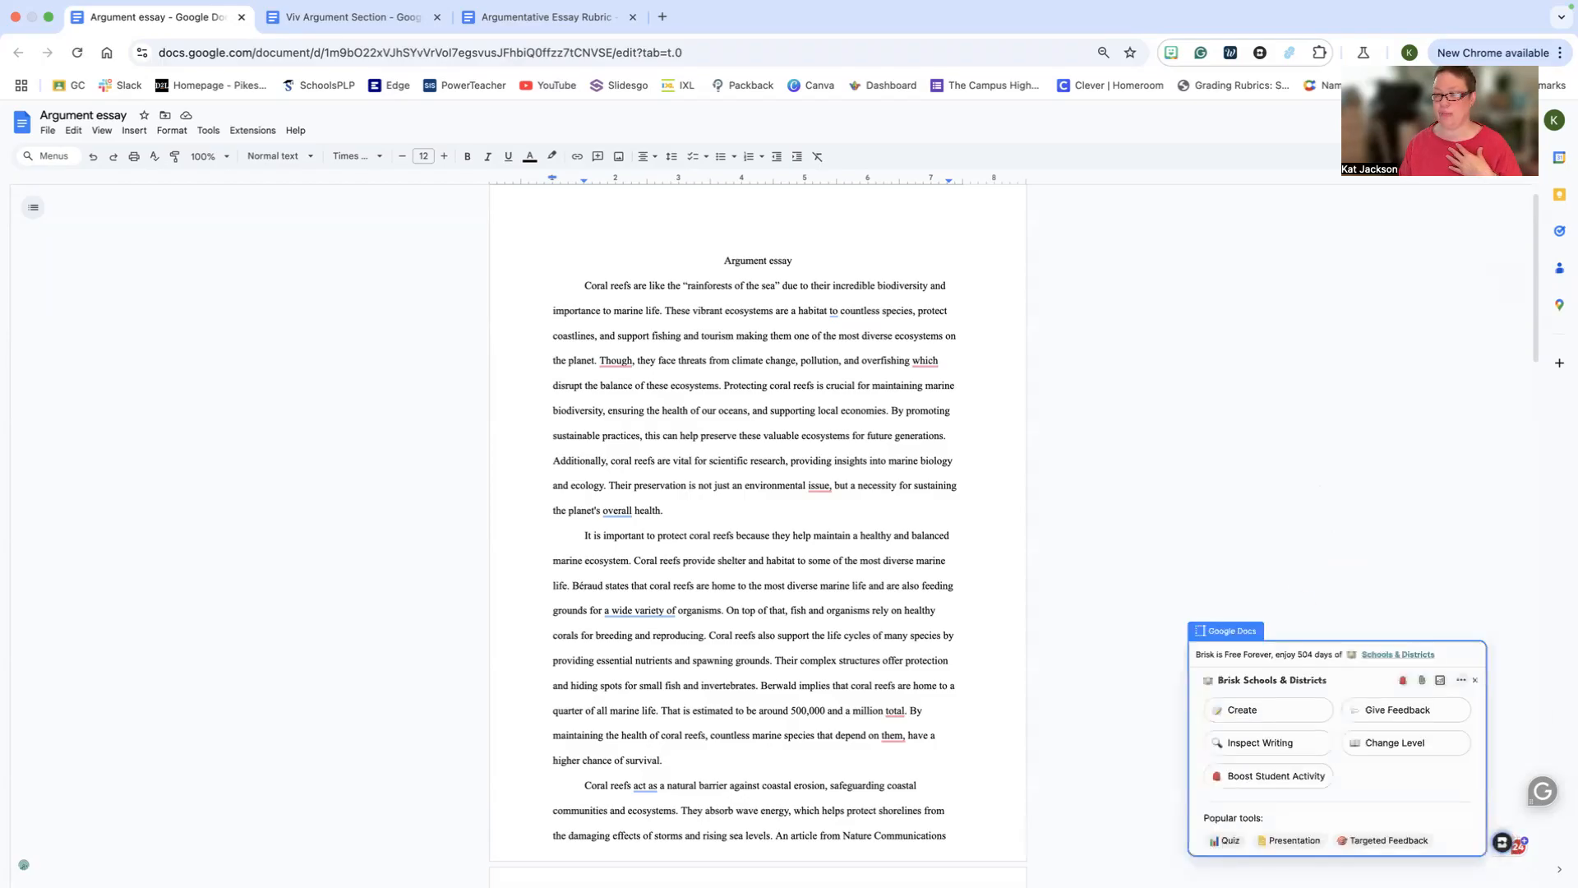
{"action": "left_click", "coordinate": [1403, 712]}
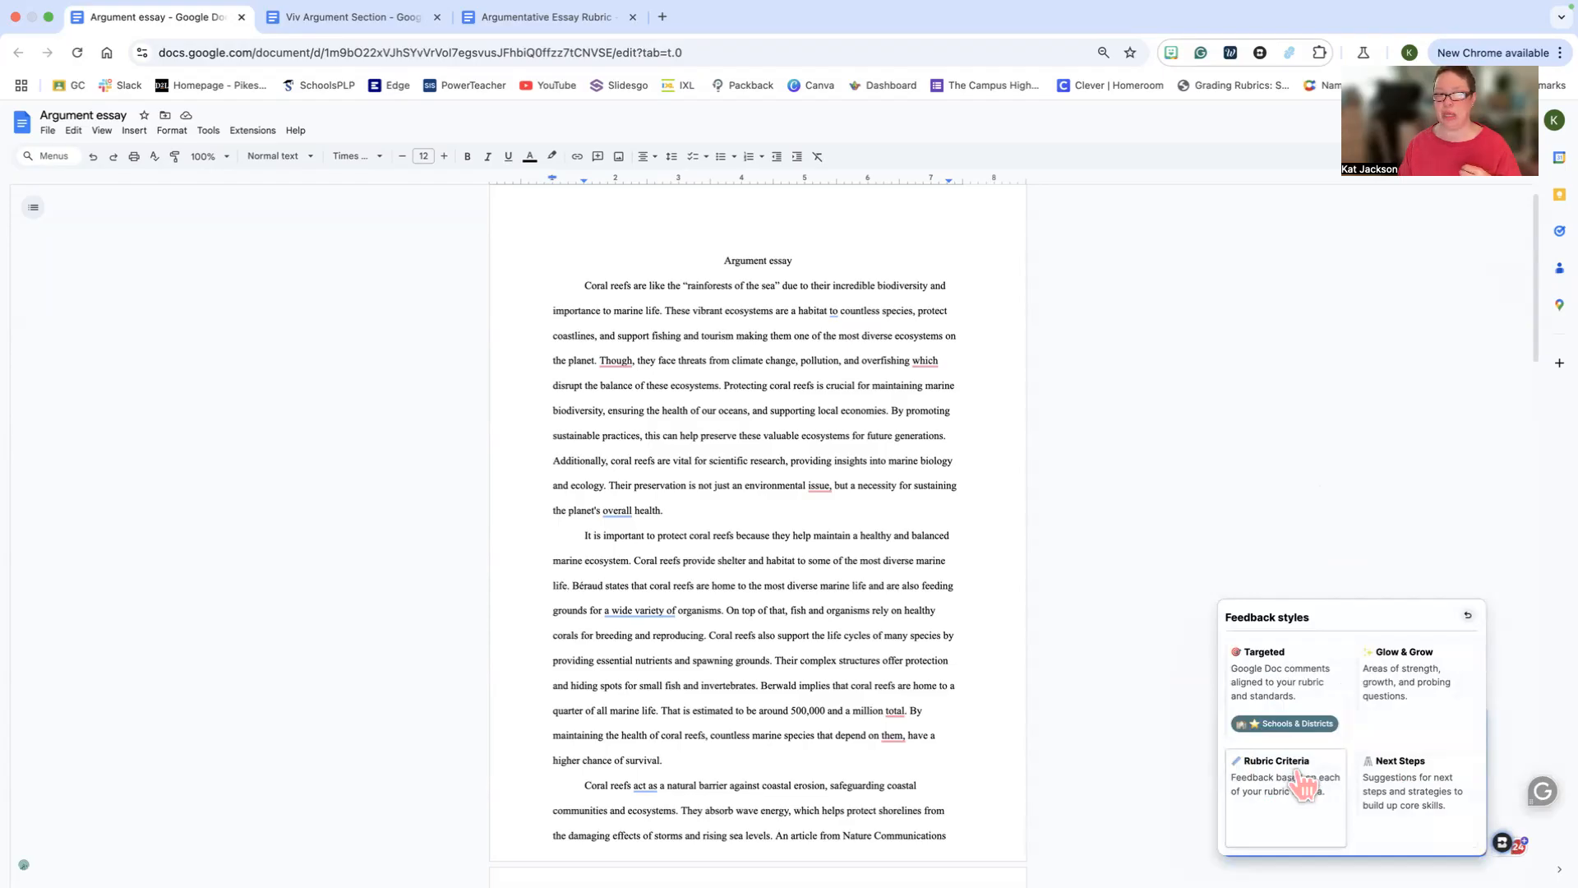
{"action": "left_click", "coordinate": [1276, 695]}
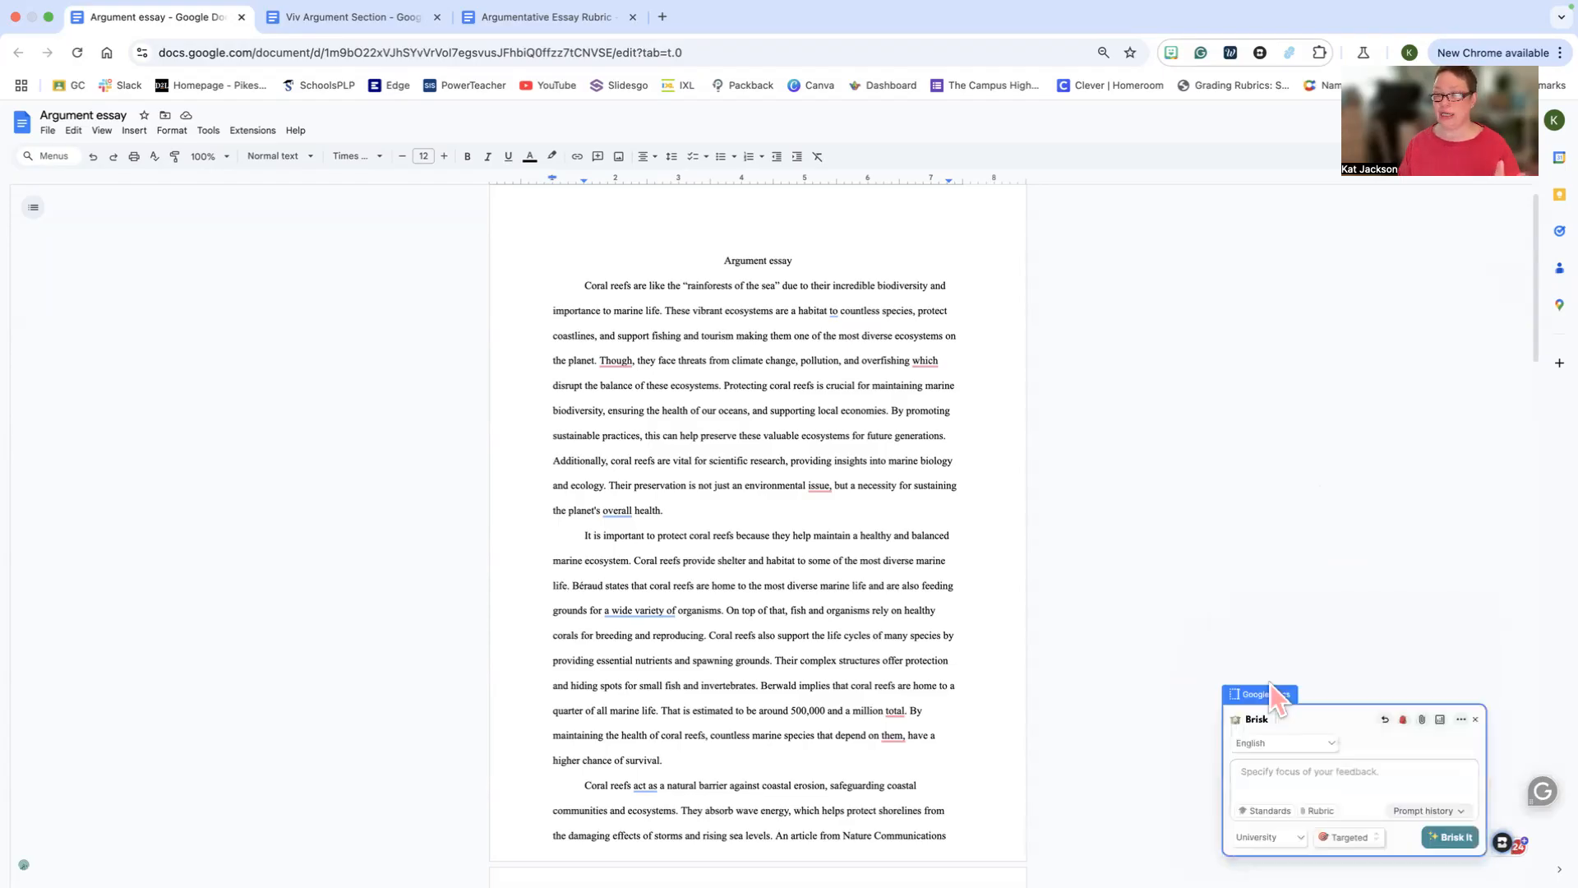
{"action": "left_click", "coordinate": [1270, 811]}
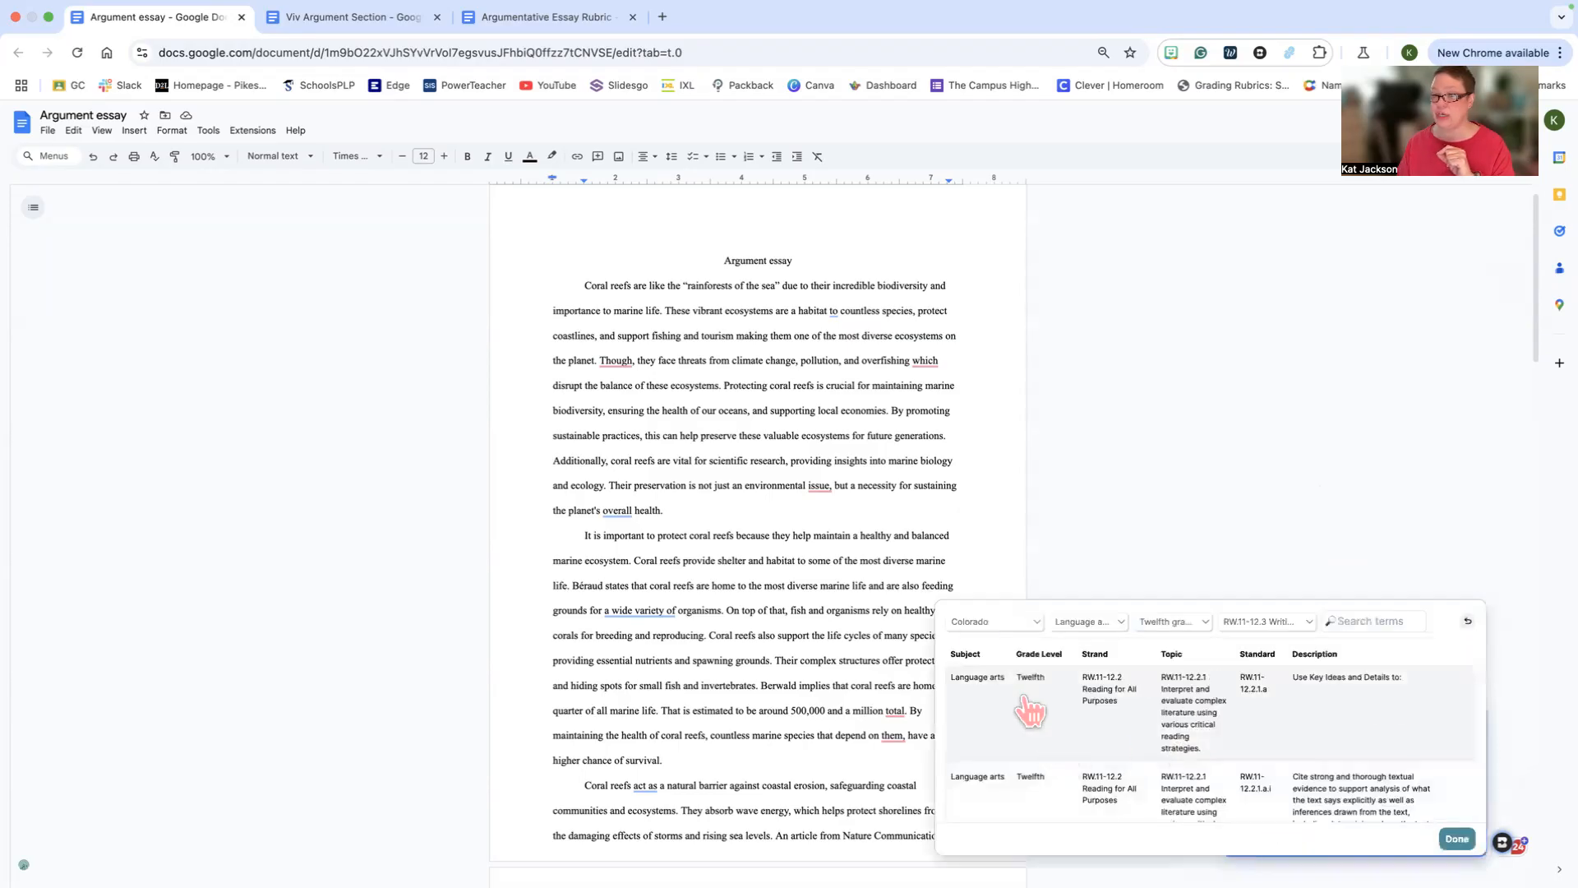
- Filter the standards by Colorado, Language arts, twelfth grade and RW.11-12.3 Writing and Composition, and select standard RW.11-12.2.1.a
{"action": "left_click", "coordinate": [1026, 632]}
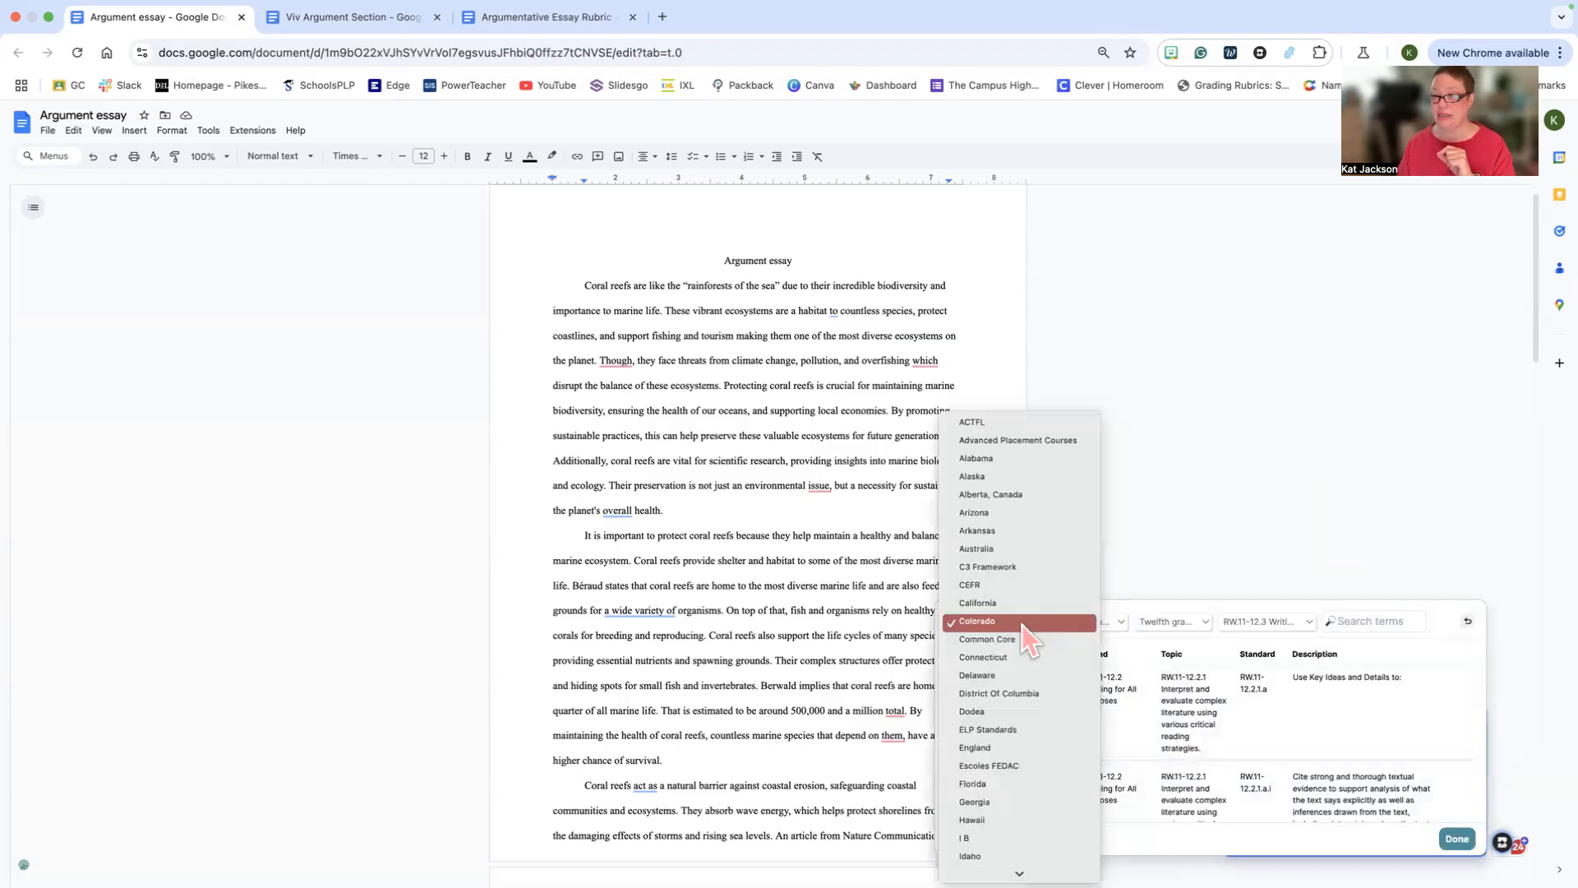
{"action": "left_click", "coordinate": [1025, 627]}
{"action": "left_click", "coordinate": [1097, 622]}
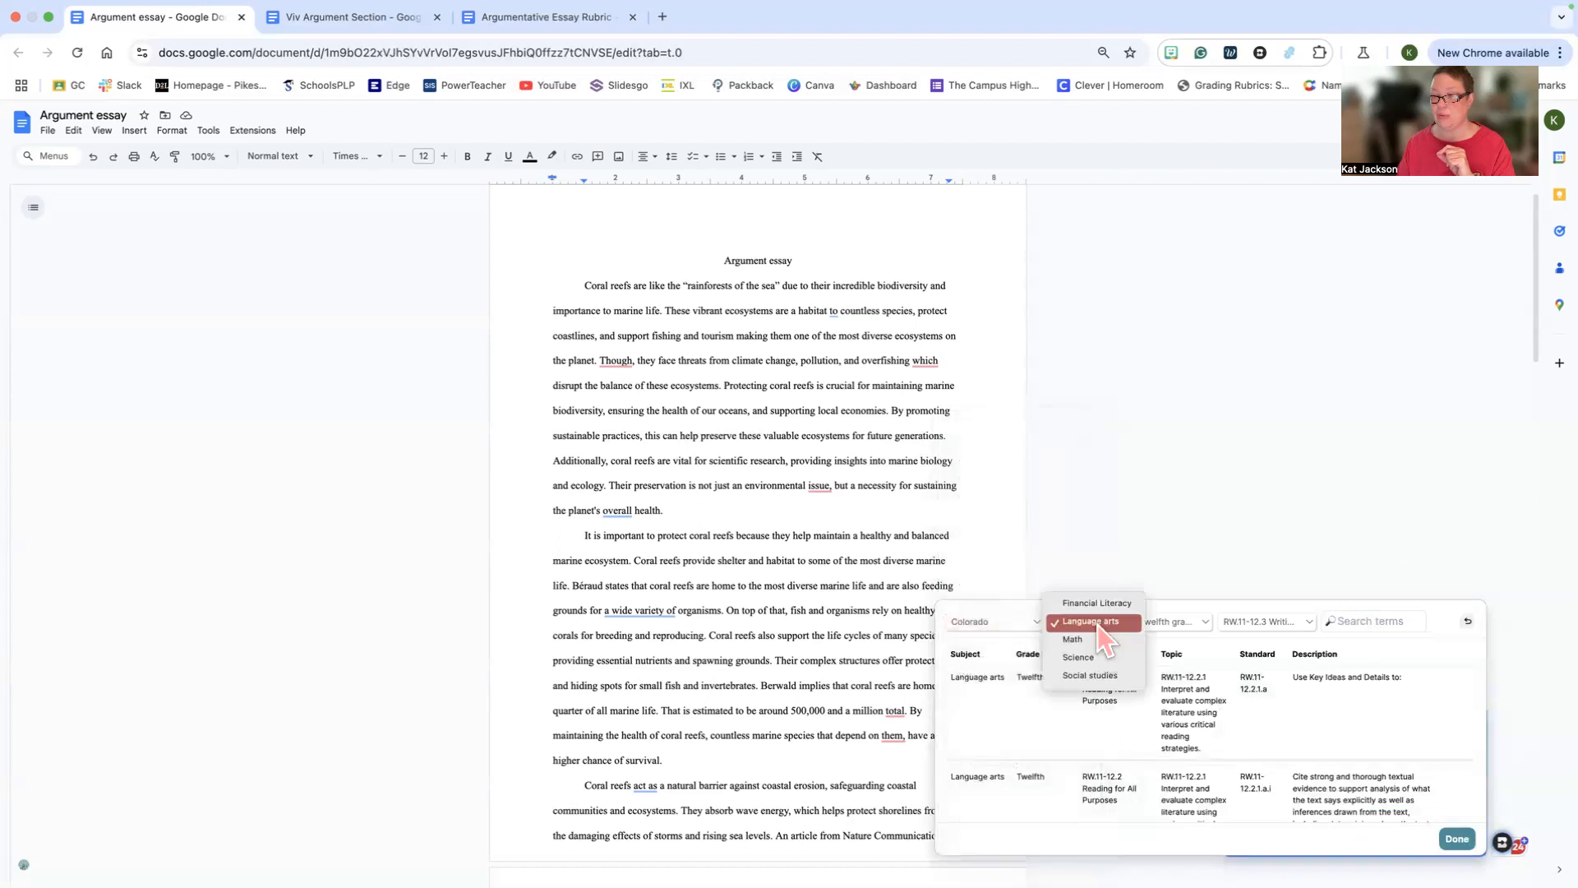
{"action": "left_click", "coordinate": [1192, 622]}
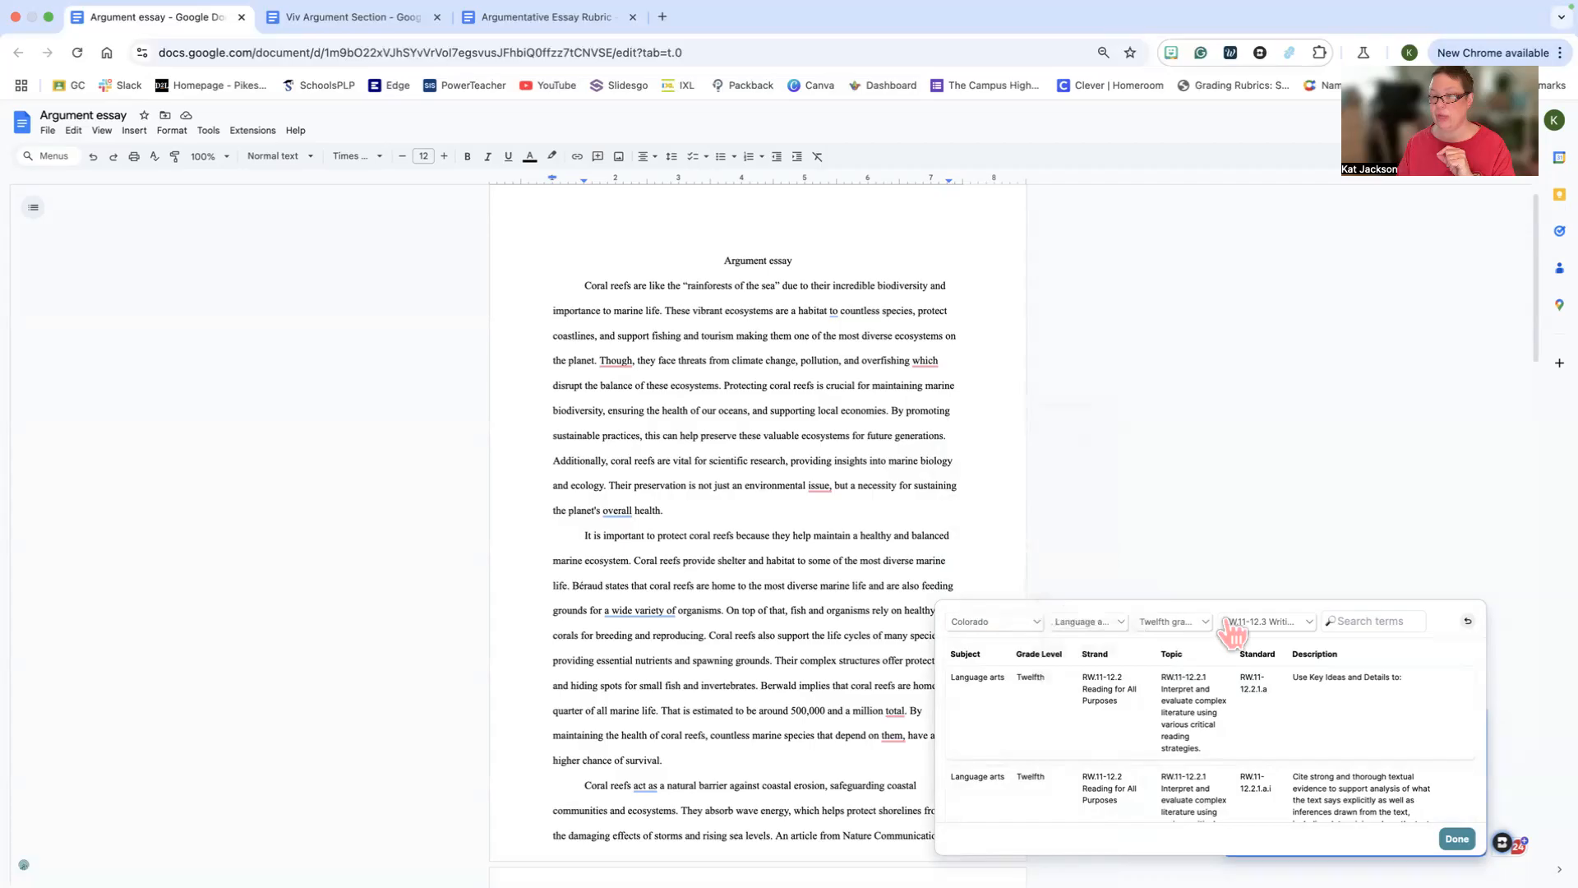
{"action": "left_click", "coordinate": [1177, 705]}
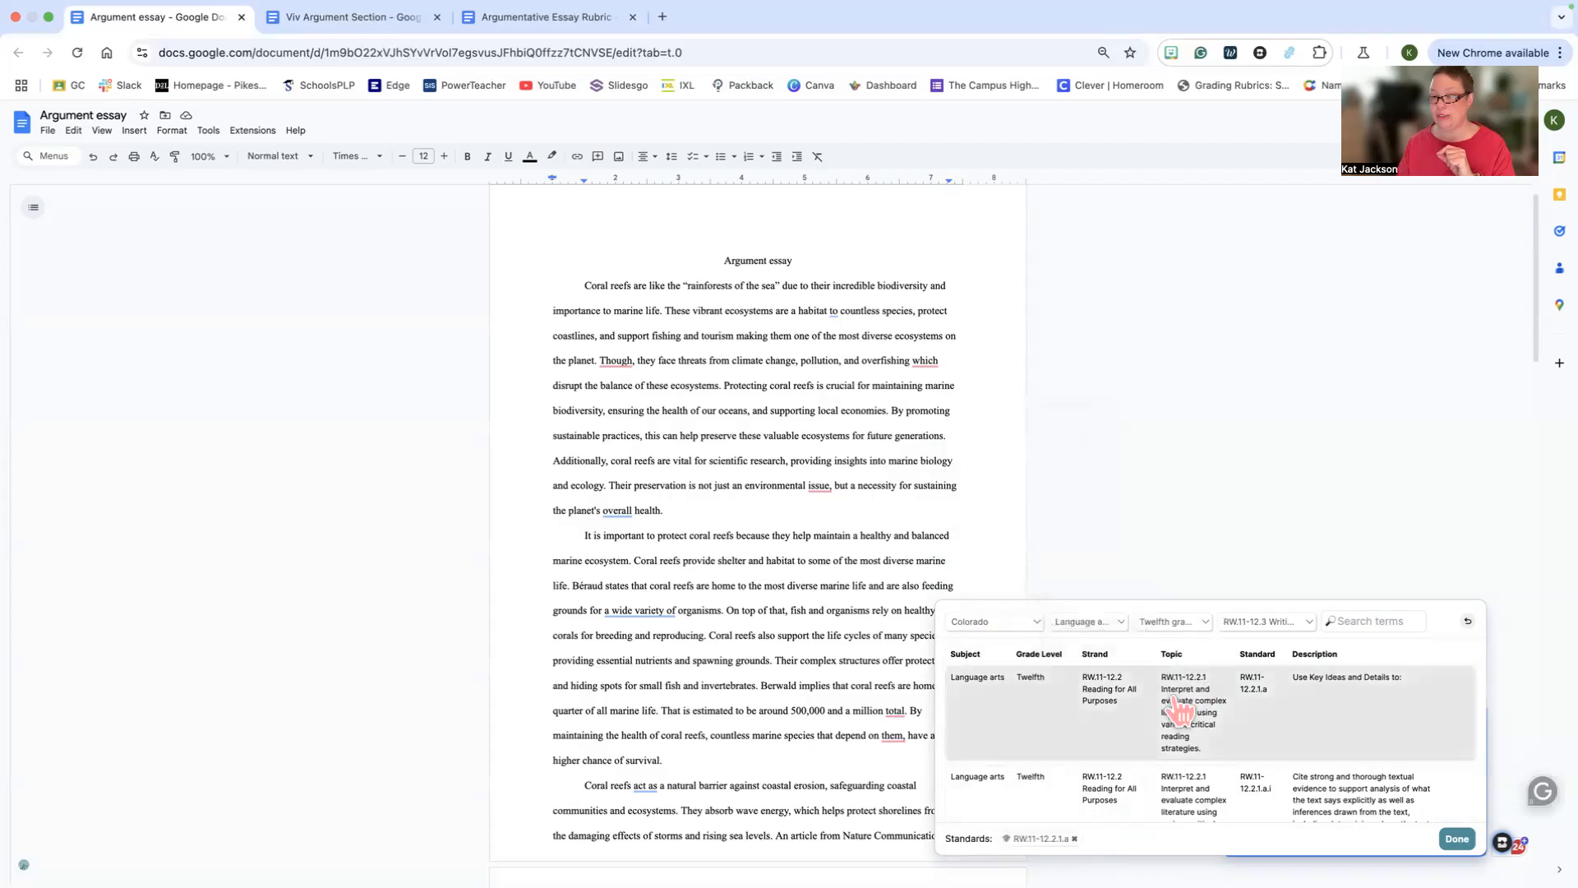
{"action": "left_click", "coordinate": [1301, 621]}
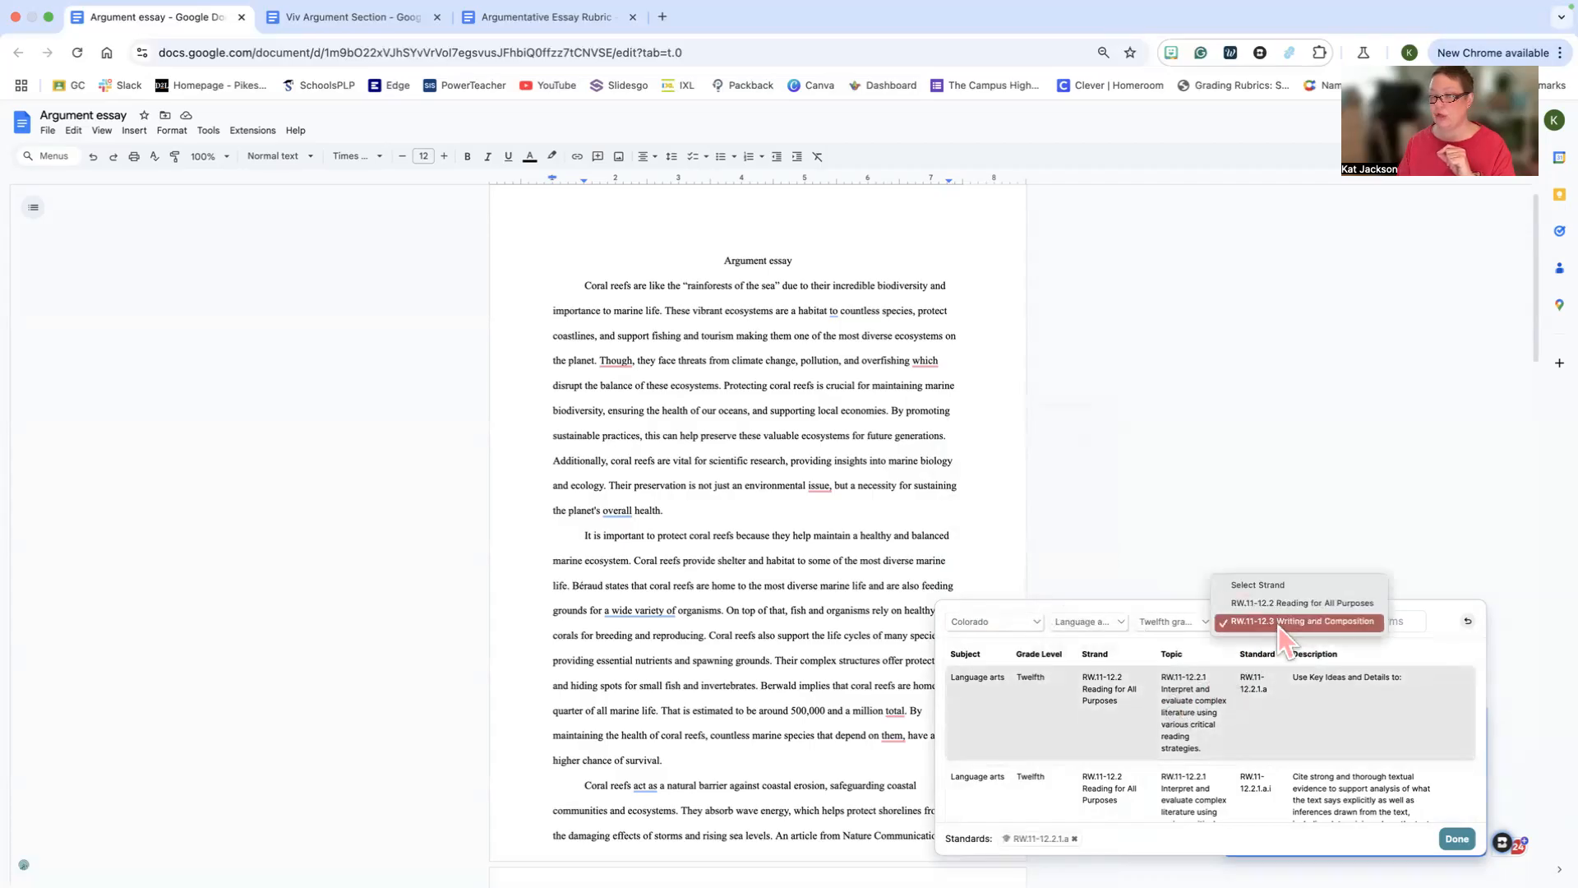
{"action": "left_click", "coordinate": [1279, 623]}
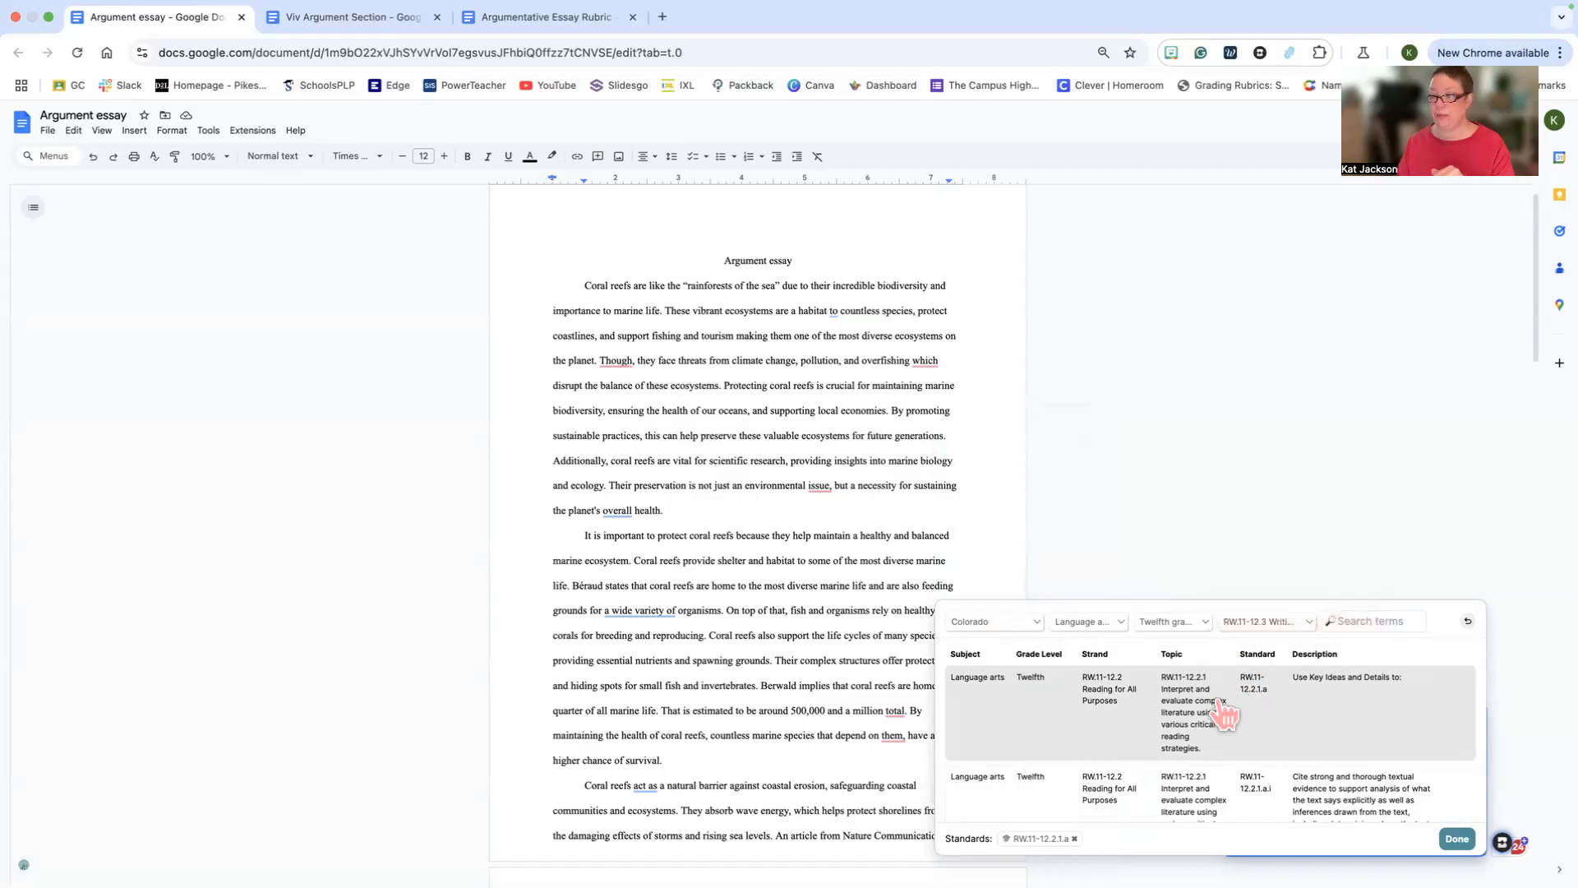
- Add standards RW.11-12.2.1.a.i and RW.11-12.2.1.a.ii to the selection and apply the chosen standards to the feedback request
{"action": "scroll", "coordinate": [1222, 708], "scroll_direction": "down", "scroll_amount": 2}
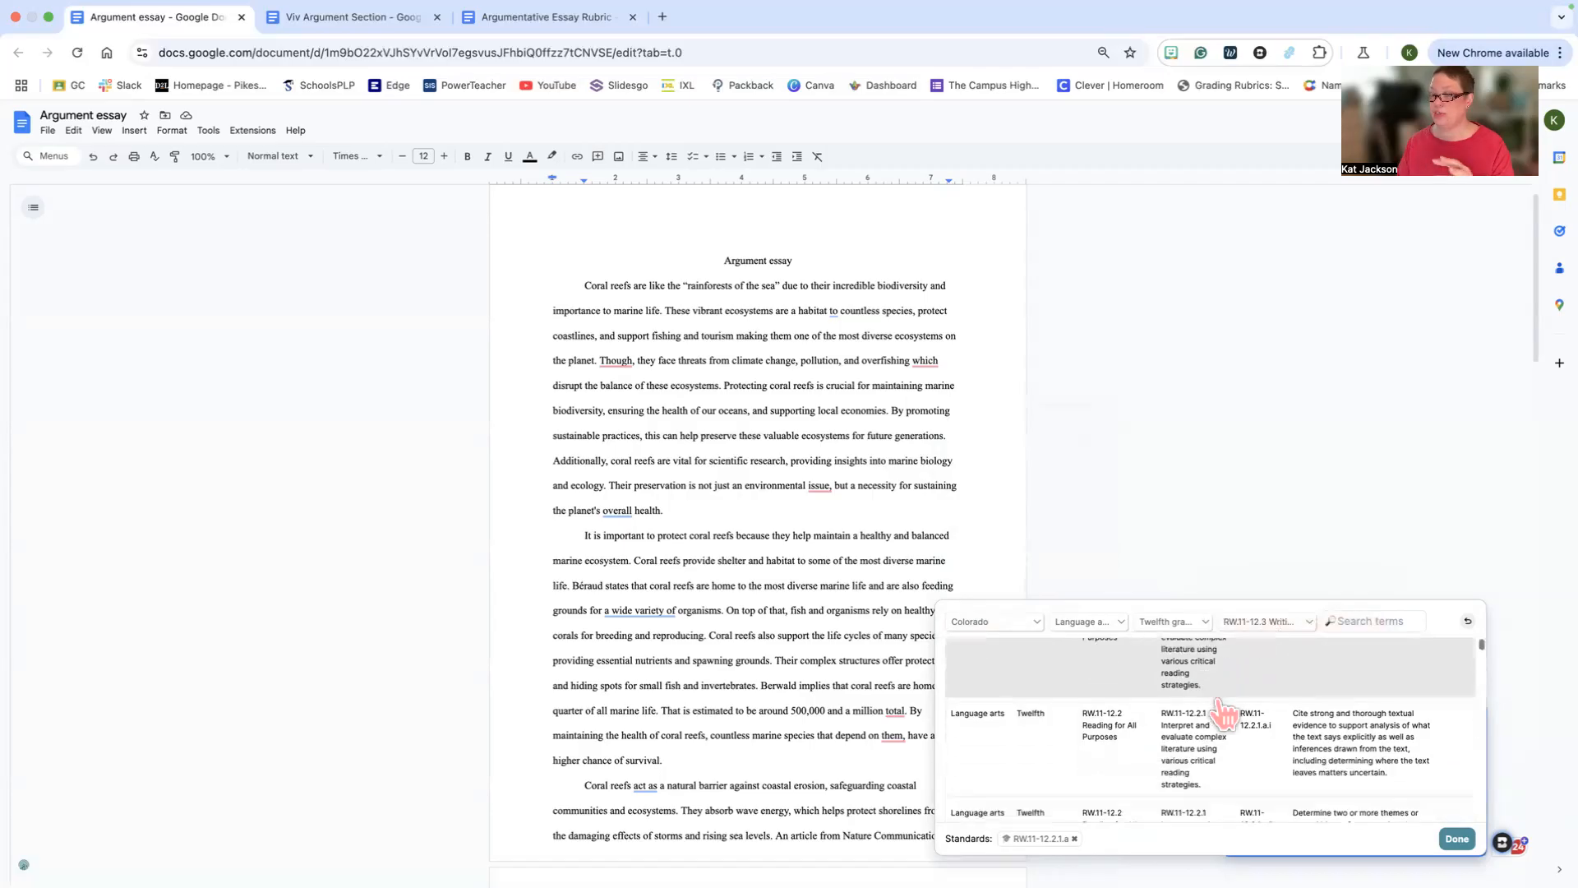
{"action": "scroll", "coordinate": [1218, 700], "scroll_direction": "up", "scroll_amount": 2}
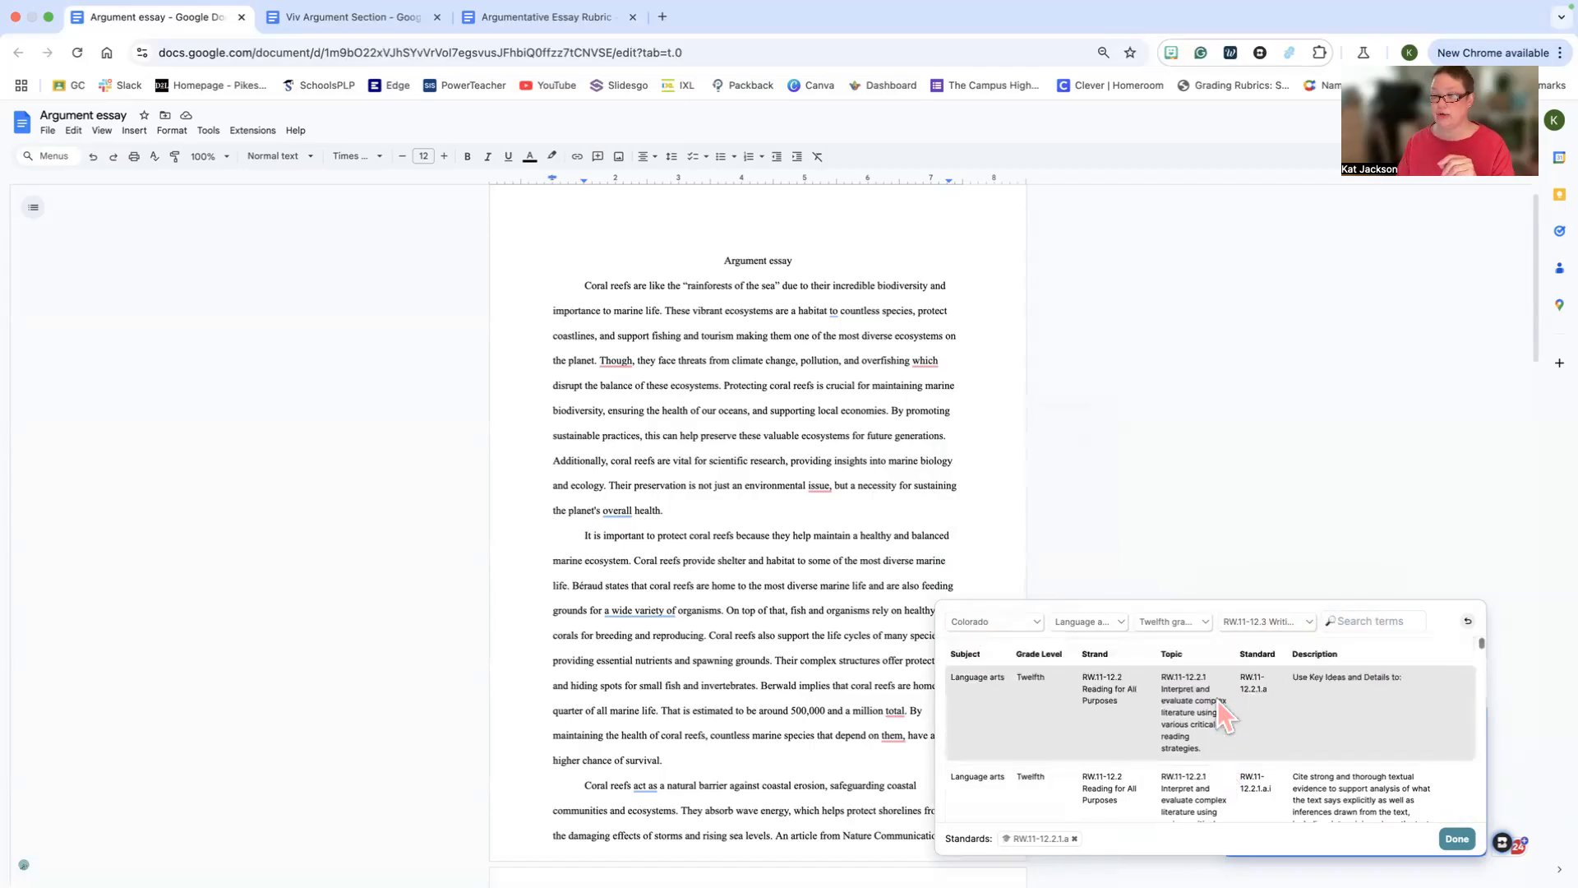
{"action": "scroll", "coordinate": [1224, 713], "scroll_direction": "down", "scroll_amount": 1}
{"action": "left_click", "coordinate": [1224, 715]}
{"action": "scroll", "coordinate": [1222, 724], "scroll_direction": "down", "scroll_amount": 4}
{"action": "left_click", "coordinate": [1222, 730]}
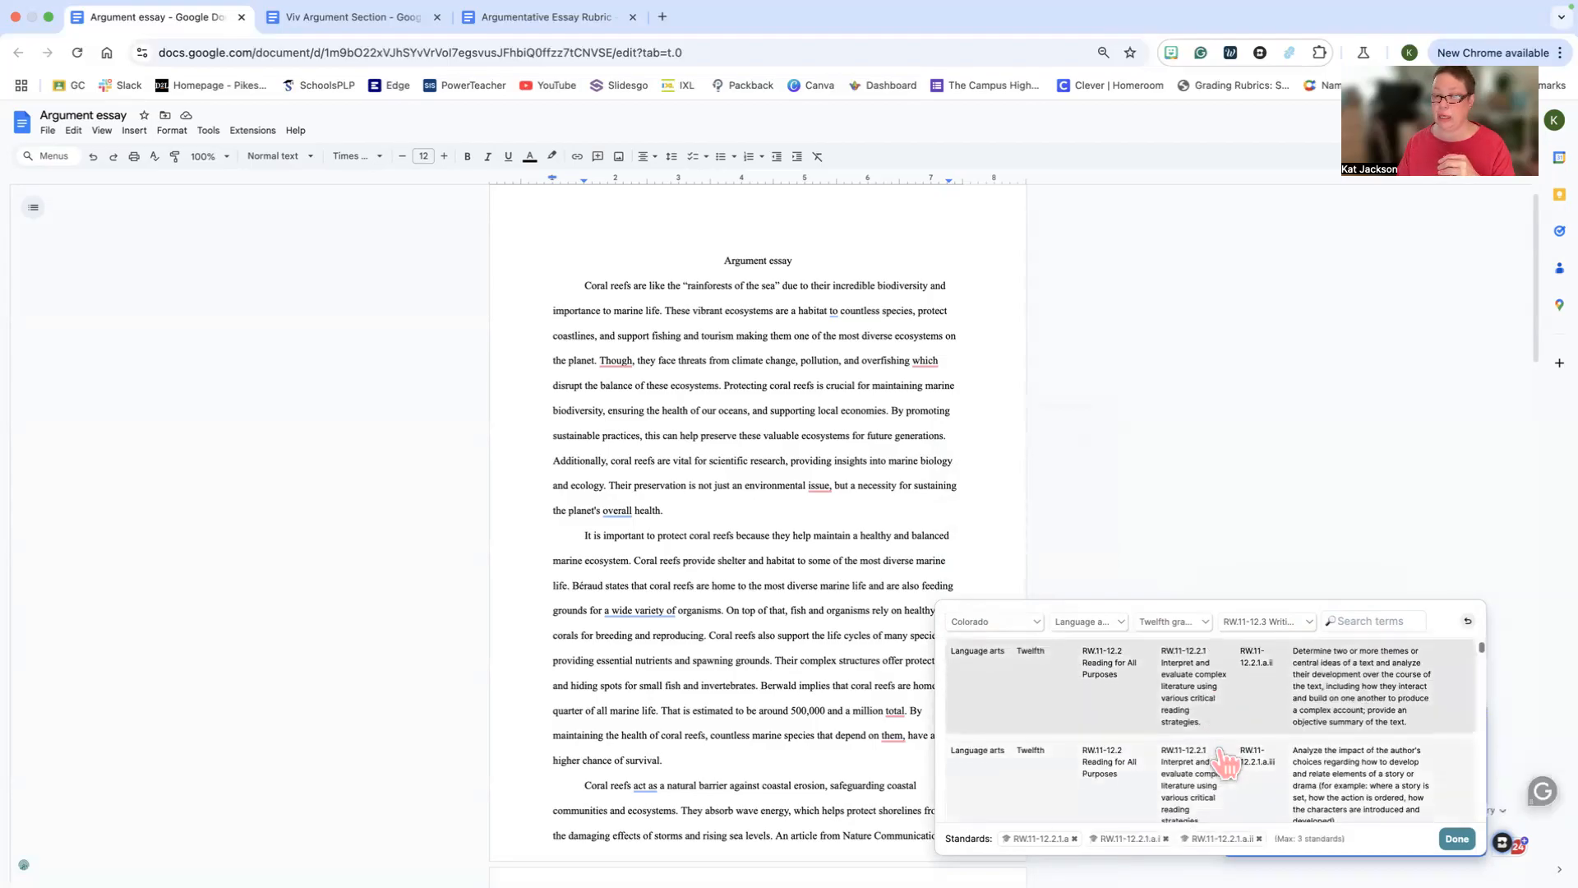
{"action": "scroll", "coordinate": [1224, 763], "scroll_direction": "down", "scroll_amount": 2}
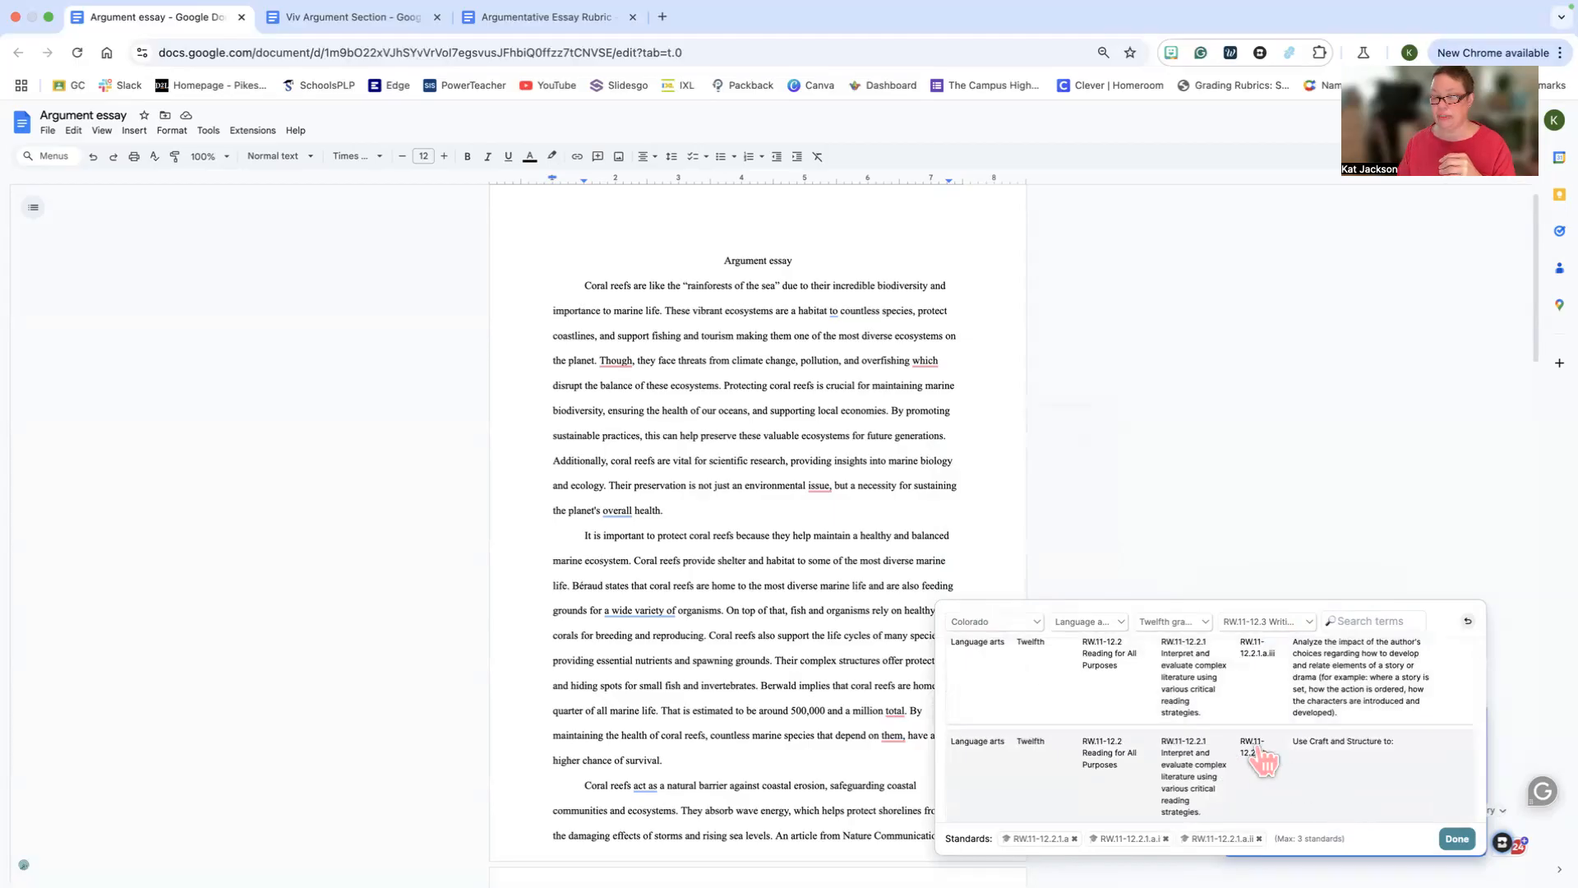
{"action": "scroll", "coordinate": [1264, 760], "scroll_direction": "up", "scroll_amount": 5}
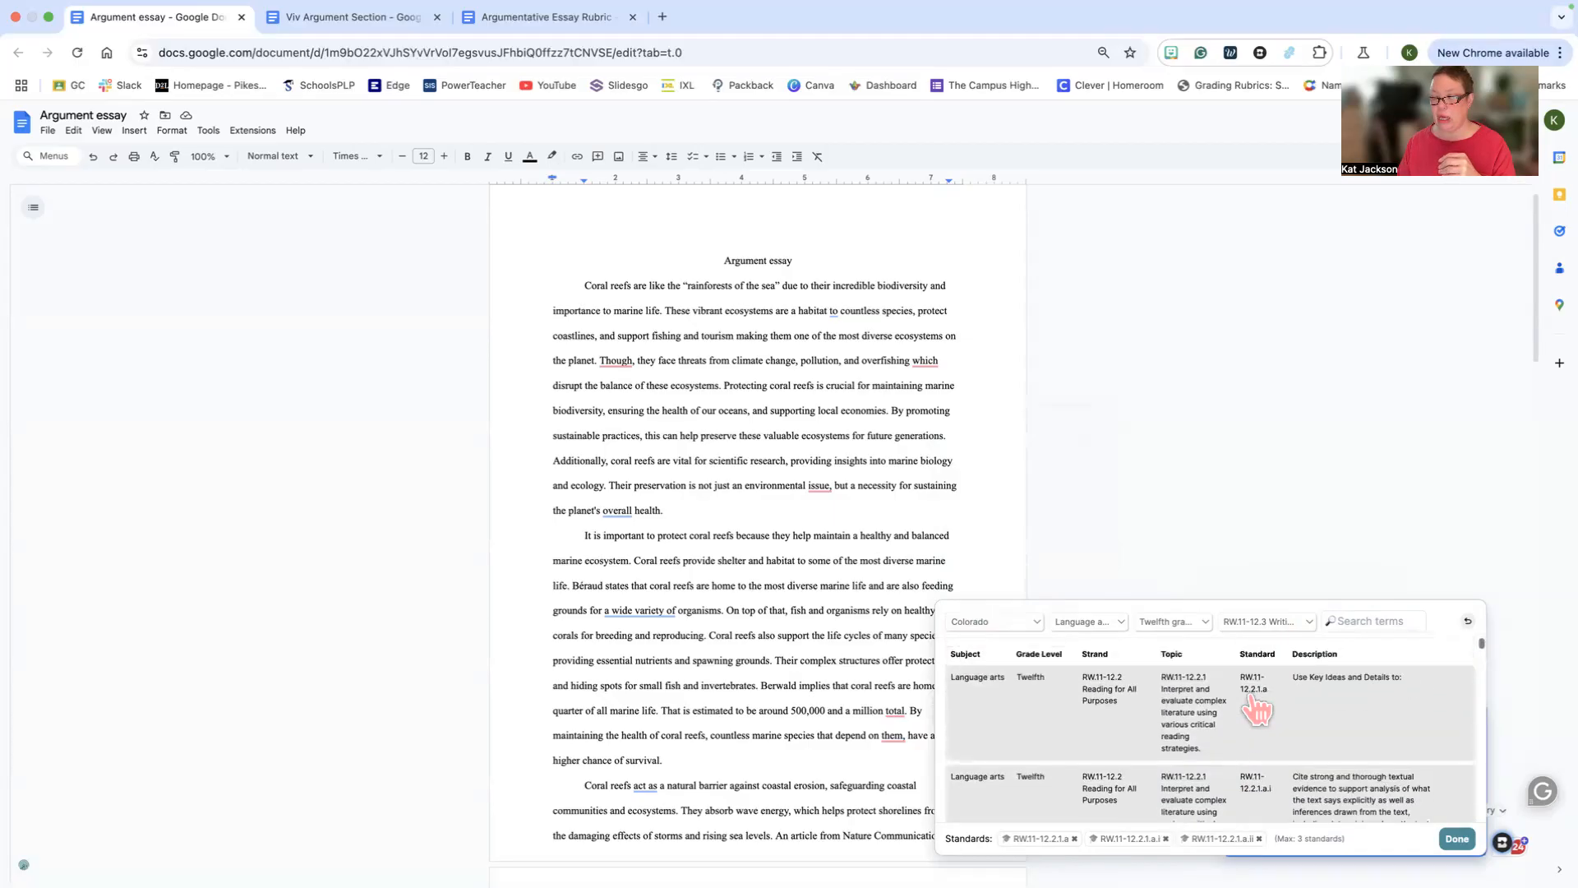
{"action": "scroll", "coordinate": [1258, 707], "scroll_direction": "down", "scroll_amount": 3}
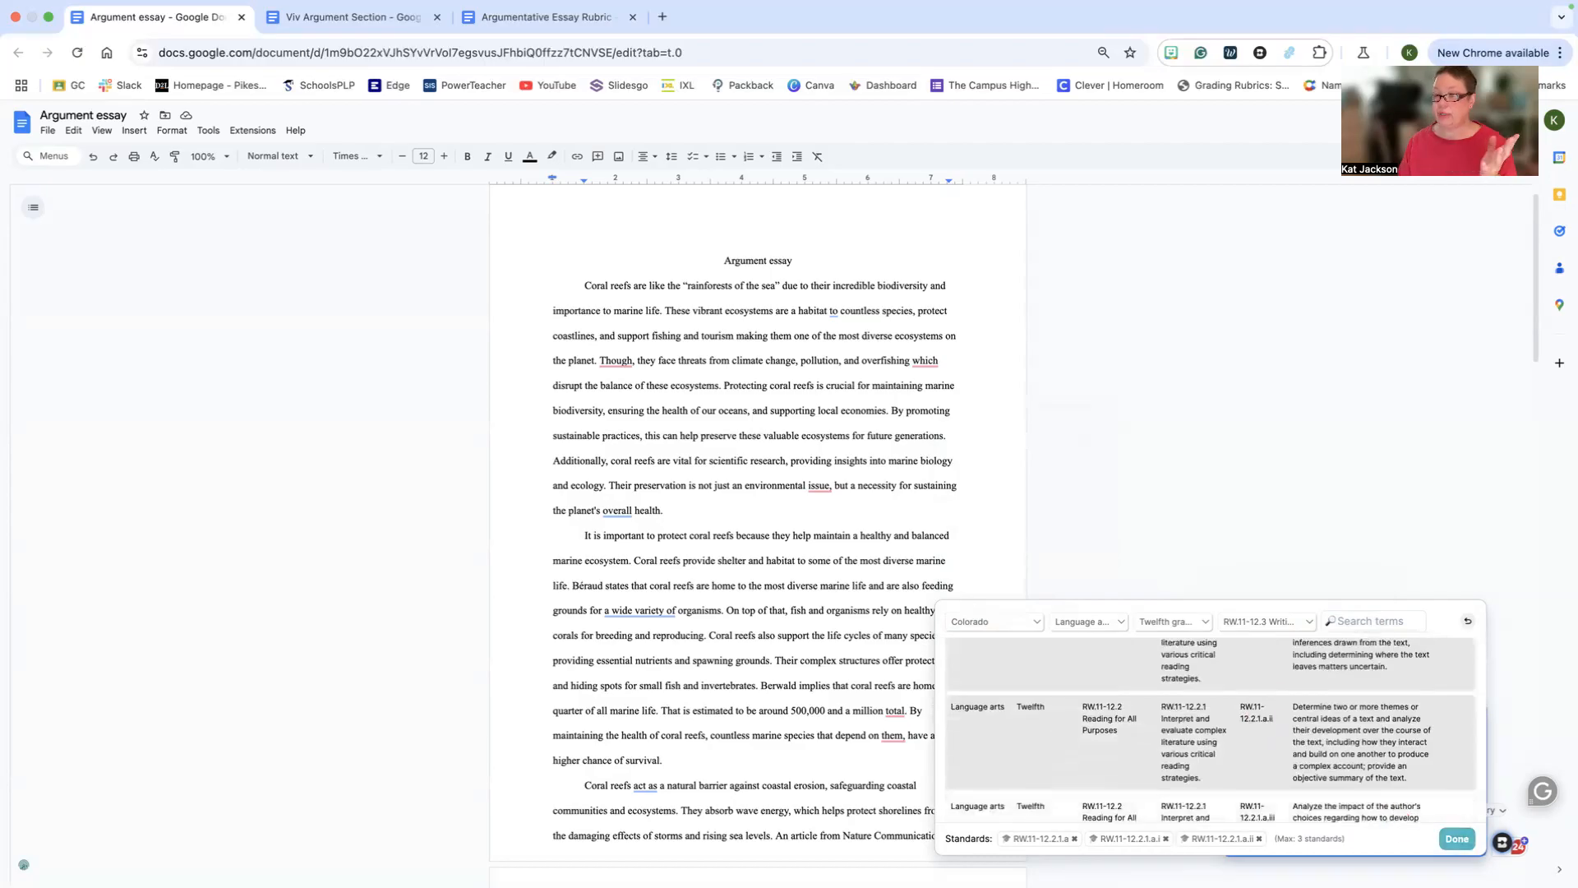
{"action": "left_click", "coordinate": [1458, 838]}
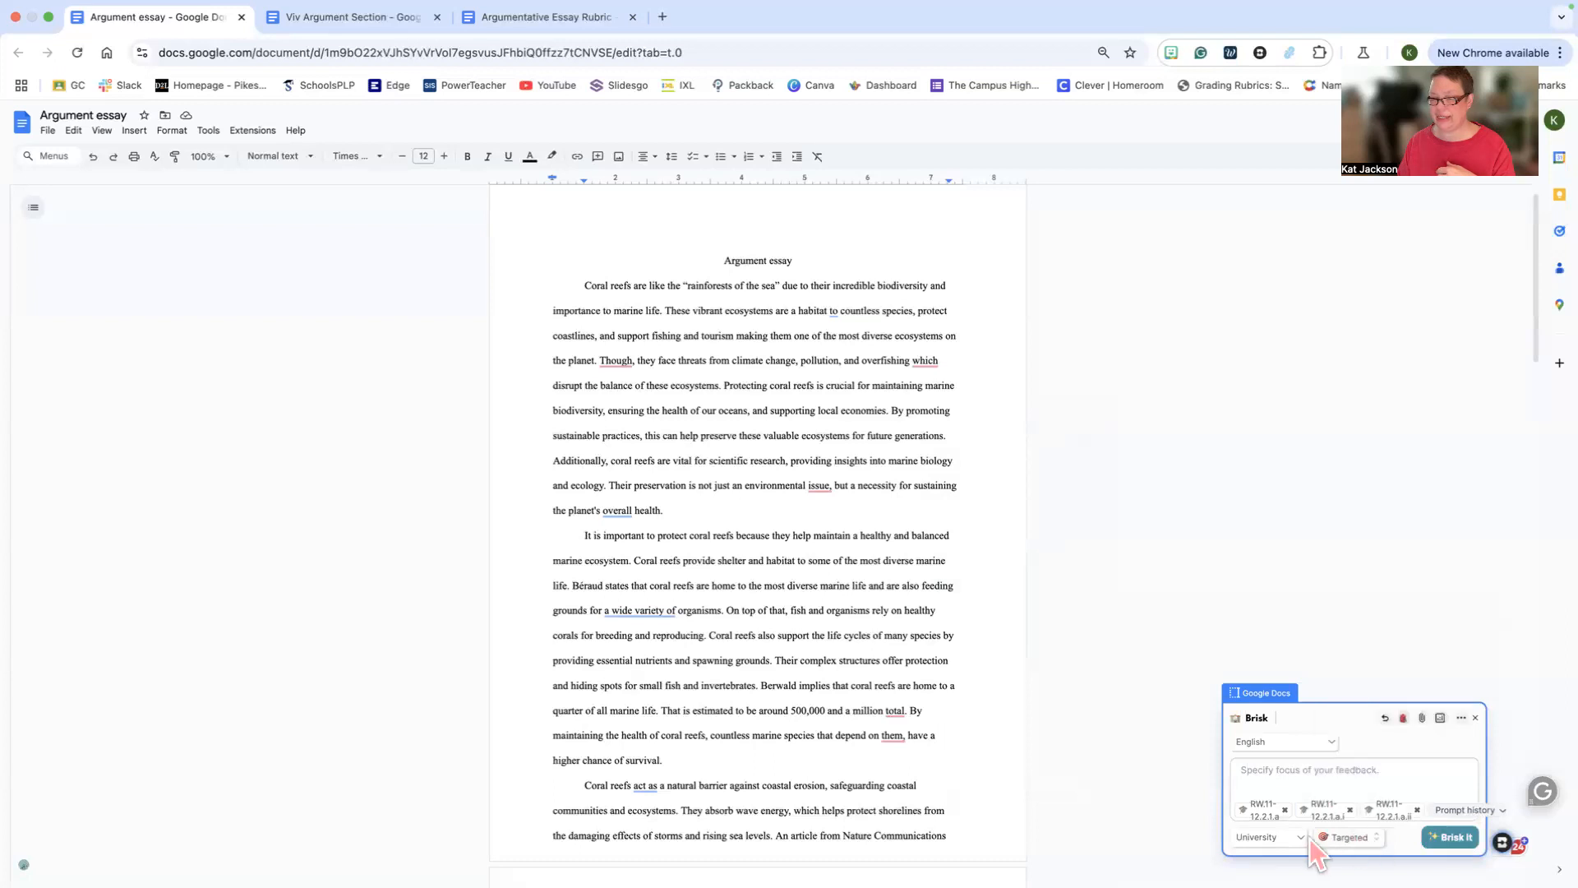
- Set the feedback level to 12th Grade and generate the targeted feedback on the essay
{"action": "left_click", "coordinate": [1288, 837]}
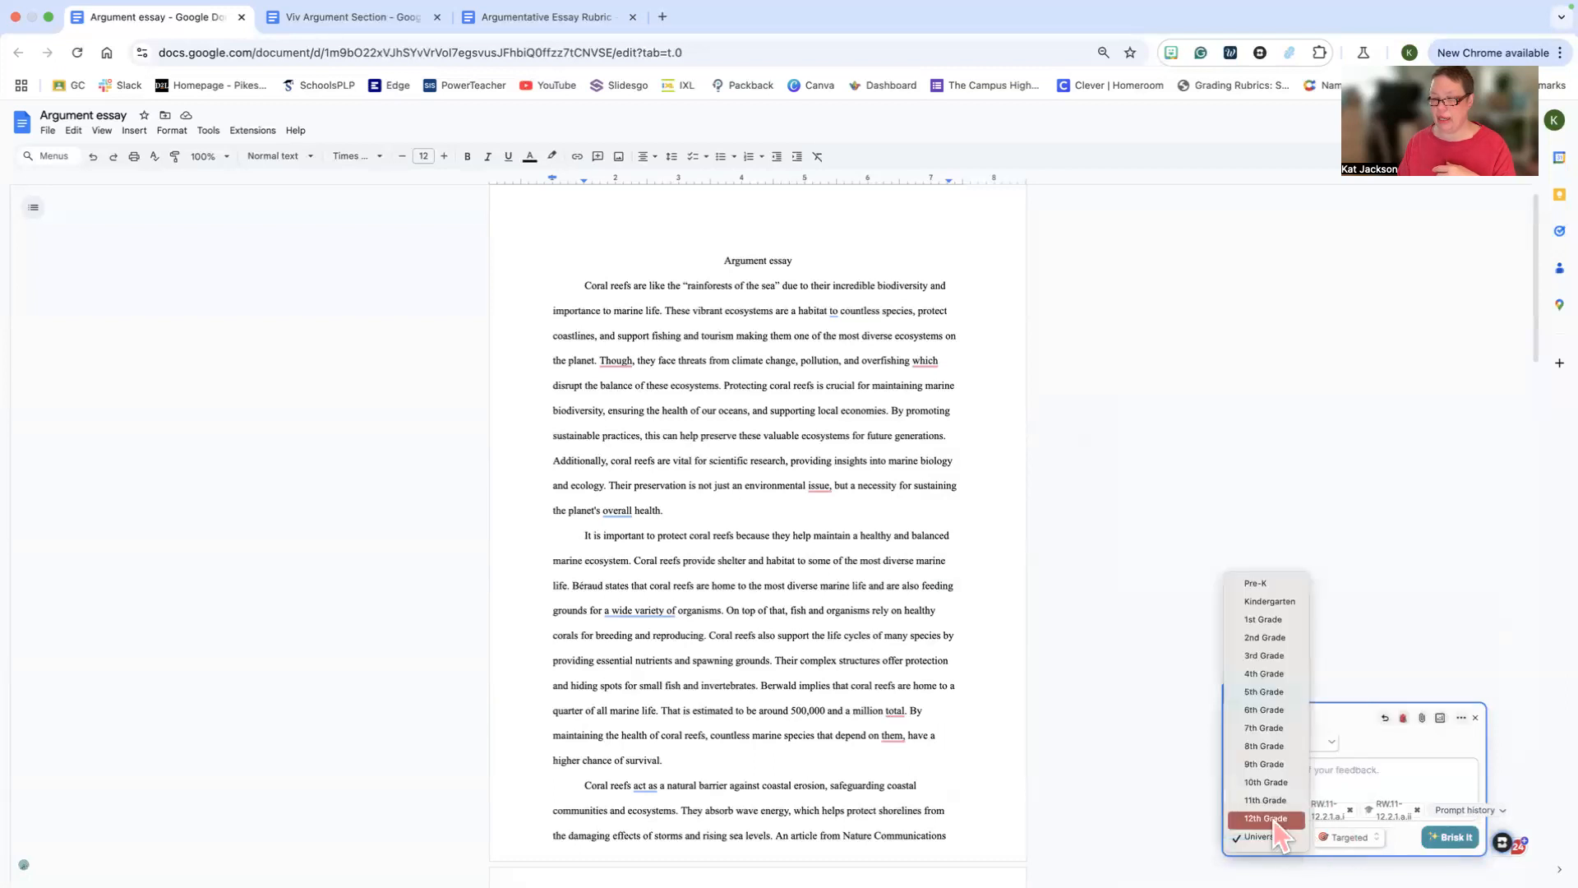
{"action": "left_click", "coordinate": [1270, 818]}
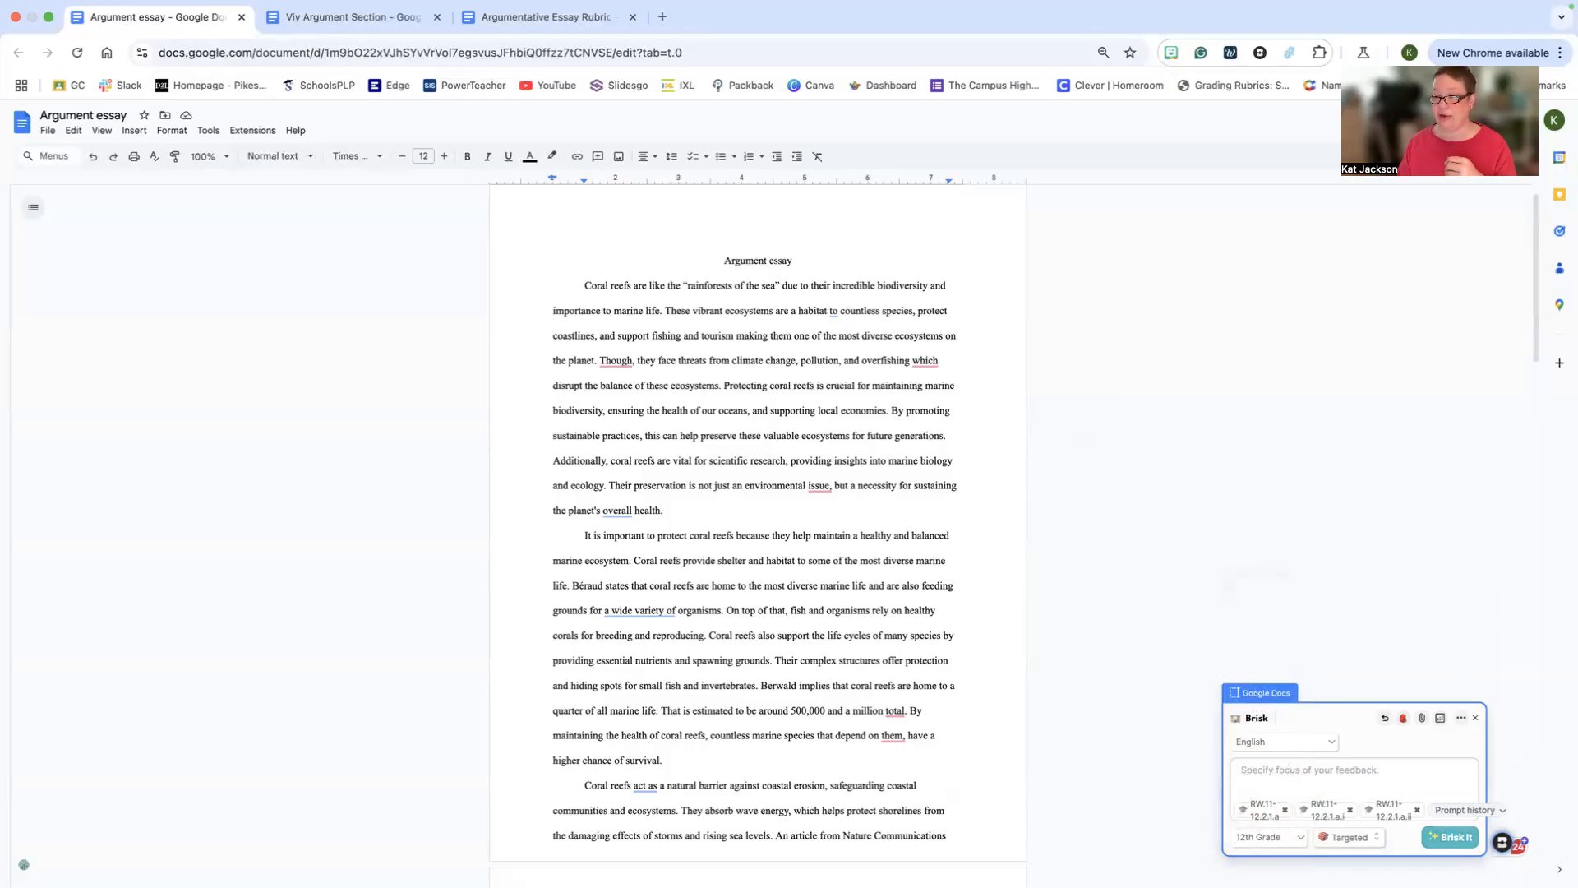
{"action": "left_click", "coordinate": [1431, 837]}
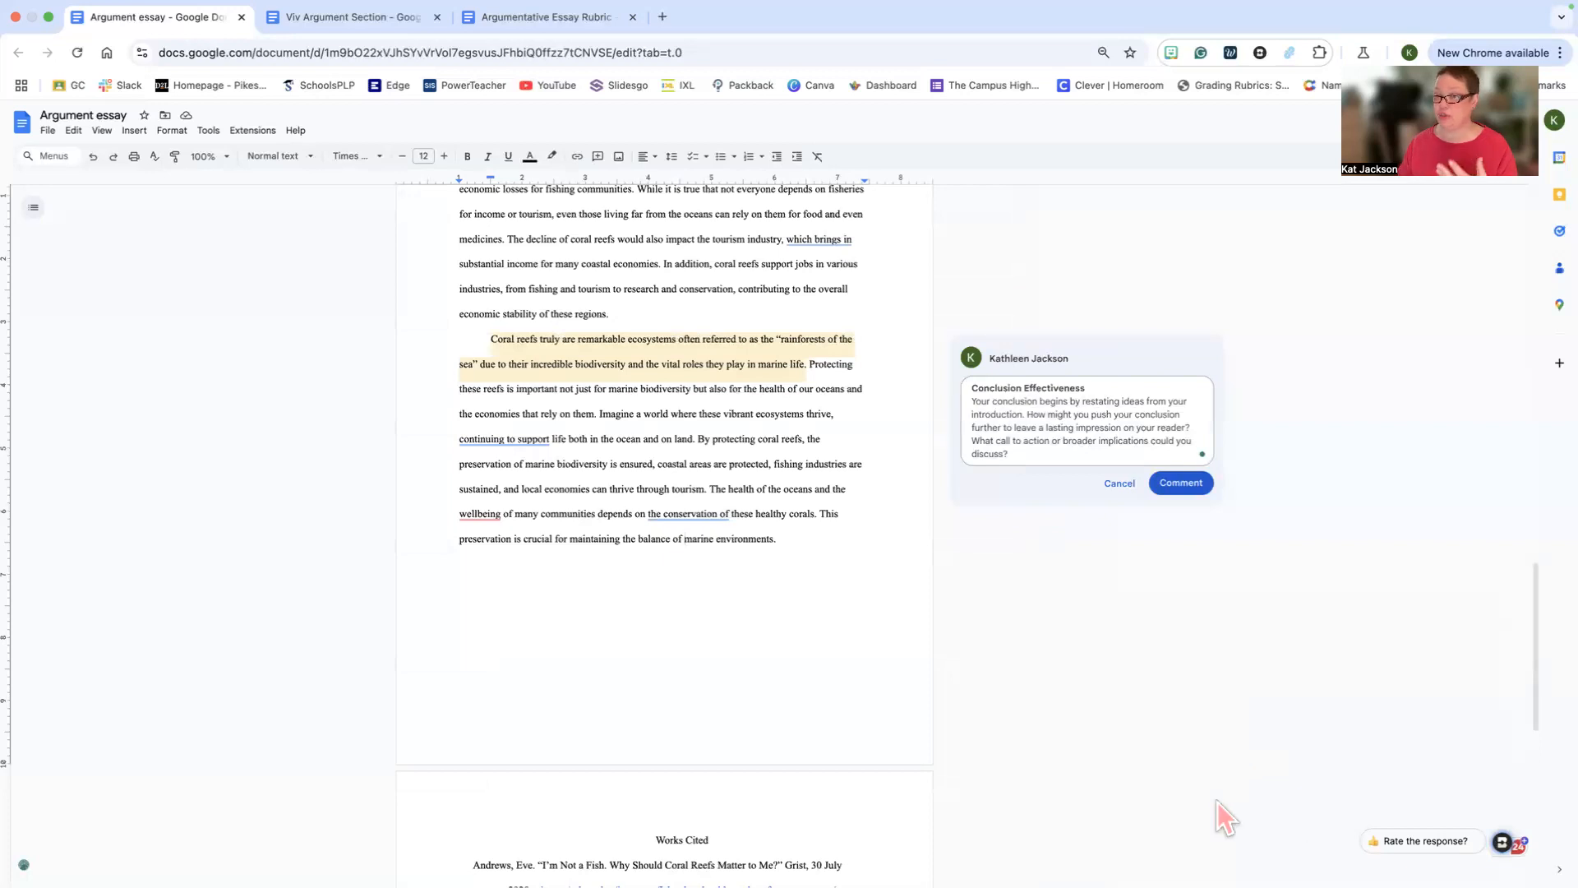
- Review the suggested comments back to the essay's start and discard the Thesis Development comment on the opening sentence
{"action": "scroll", "coordinate": [1093, 681], "scroll_direction": "up", "scroll_amount": 6}
{"action": "scroll", "coordinate": [1092, 680], "scroll_direction": "up", "scroll_amount": 10}
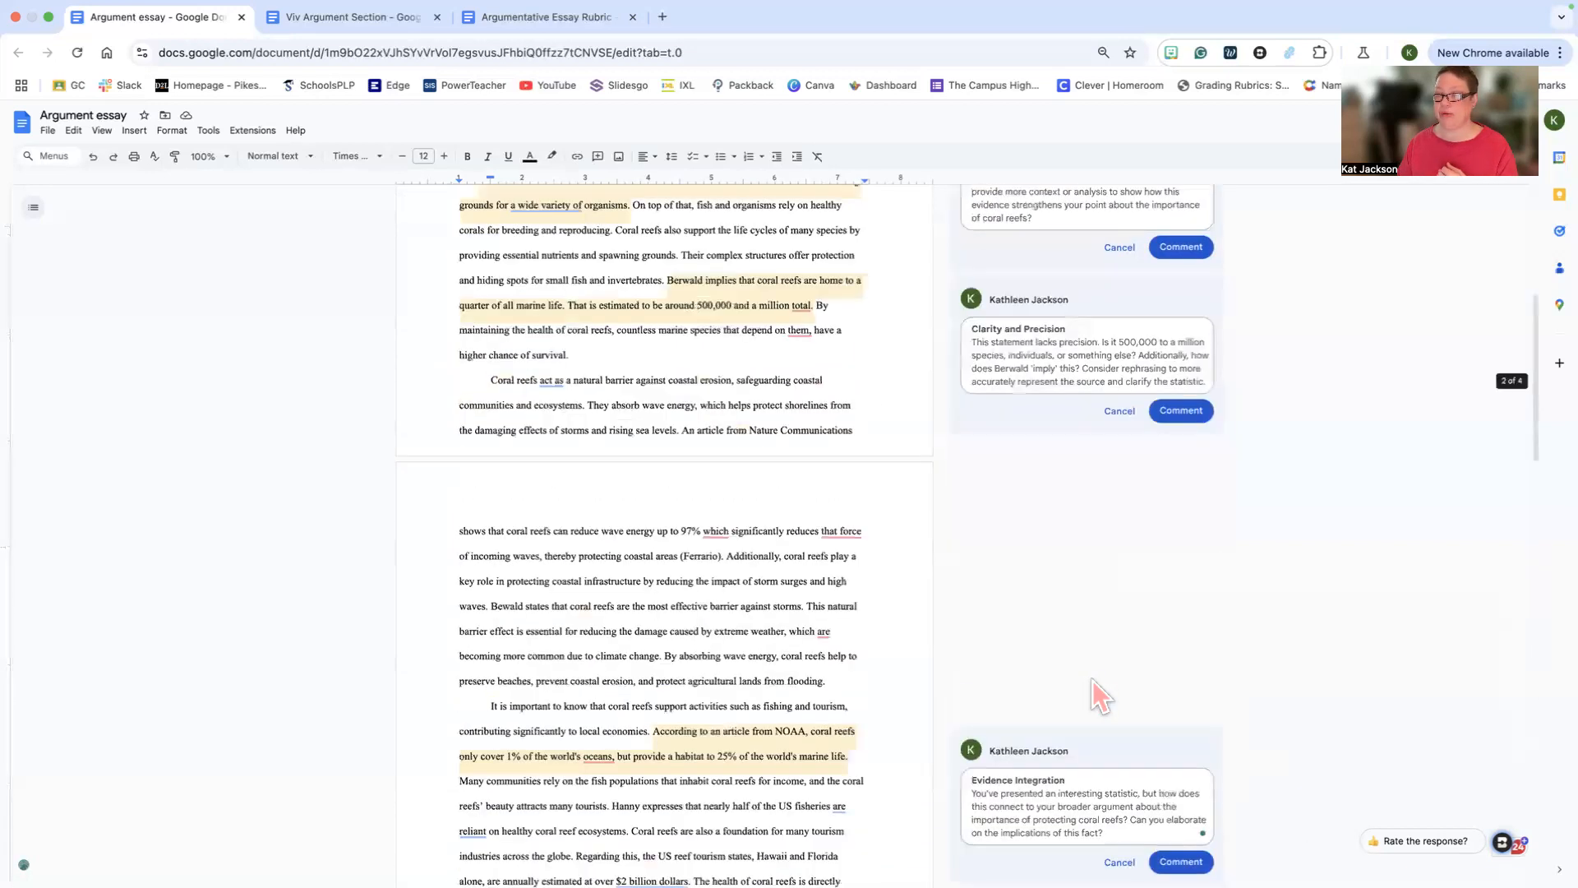
{"action": "scroll", "coordinate": [1093, 681], "scroll_direction": "up", "scroll_amount": 3}
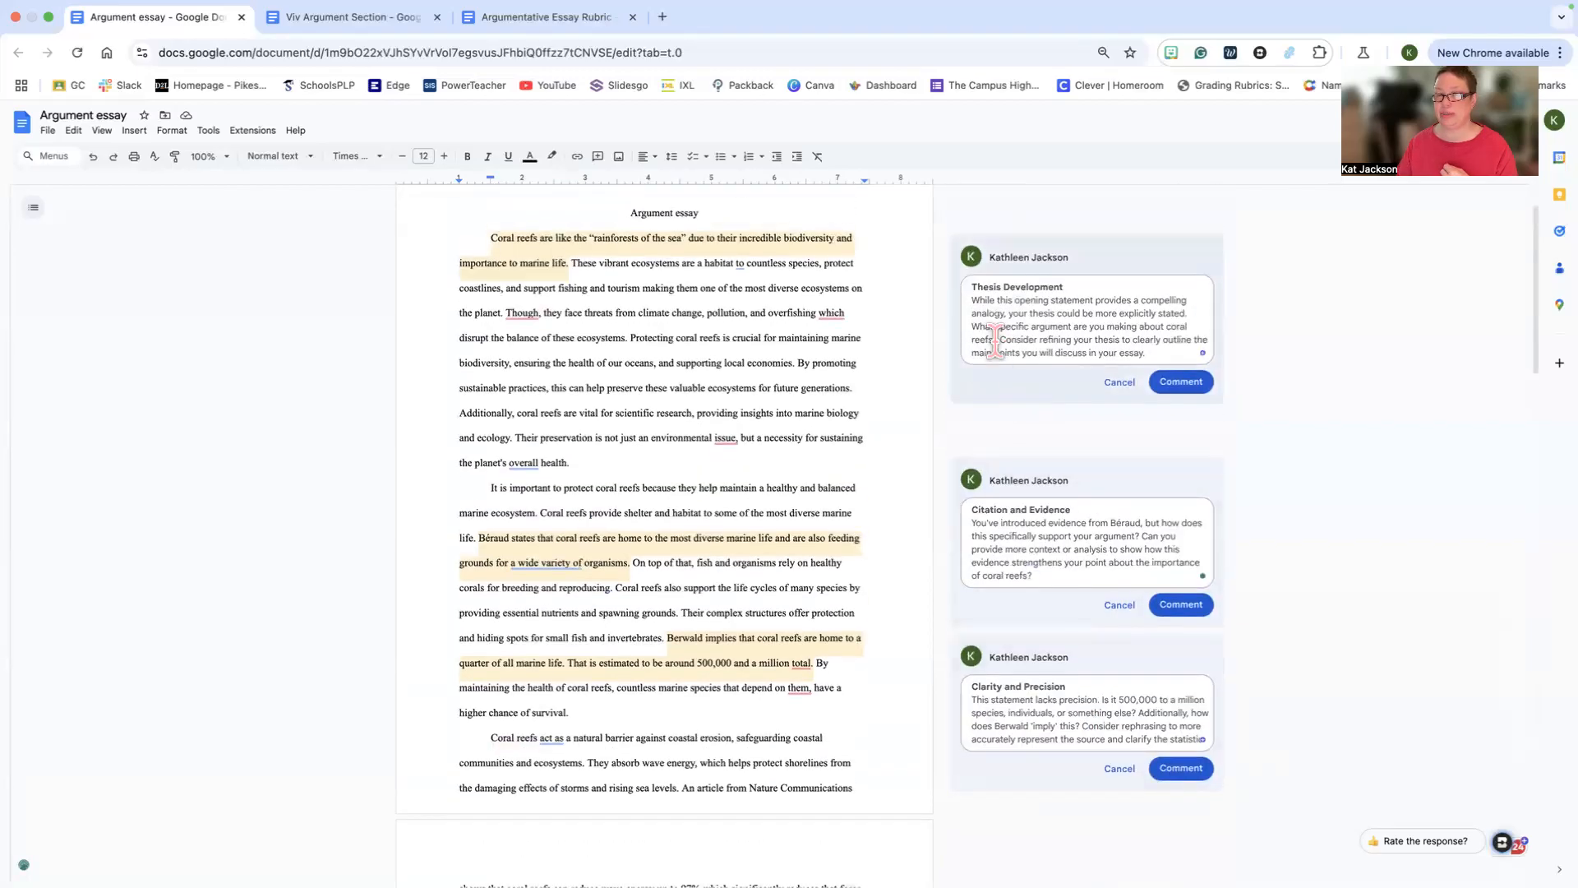
{"action": "left_click_drag", "start_coordinate": [1000, 339], "coordinate": [1167, 355]}
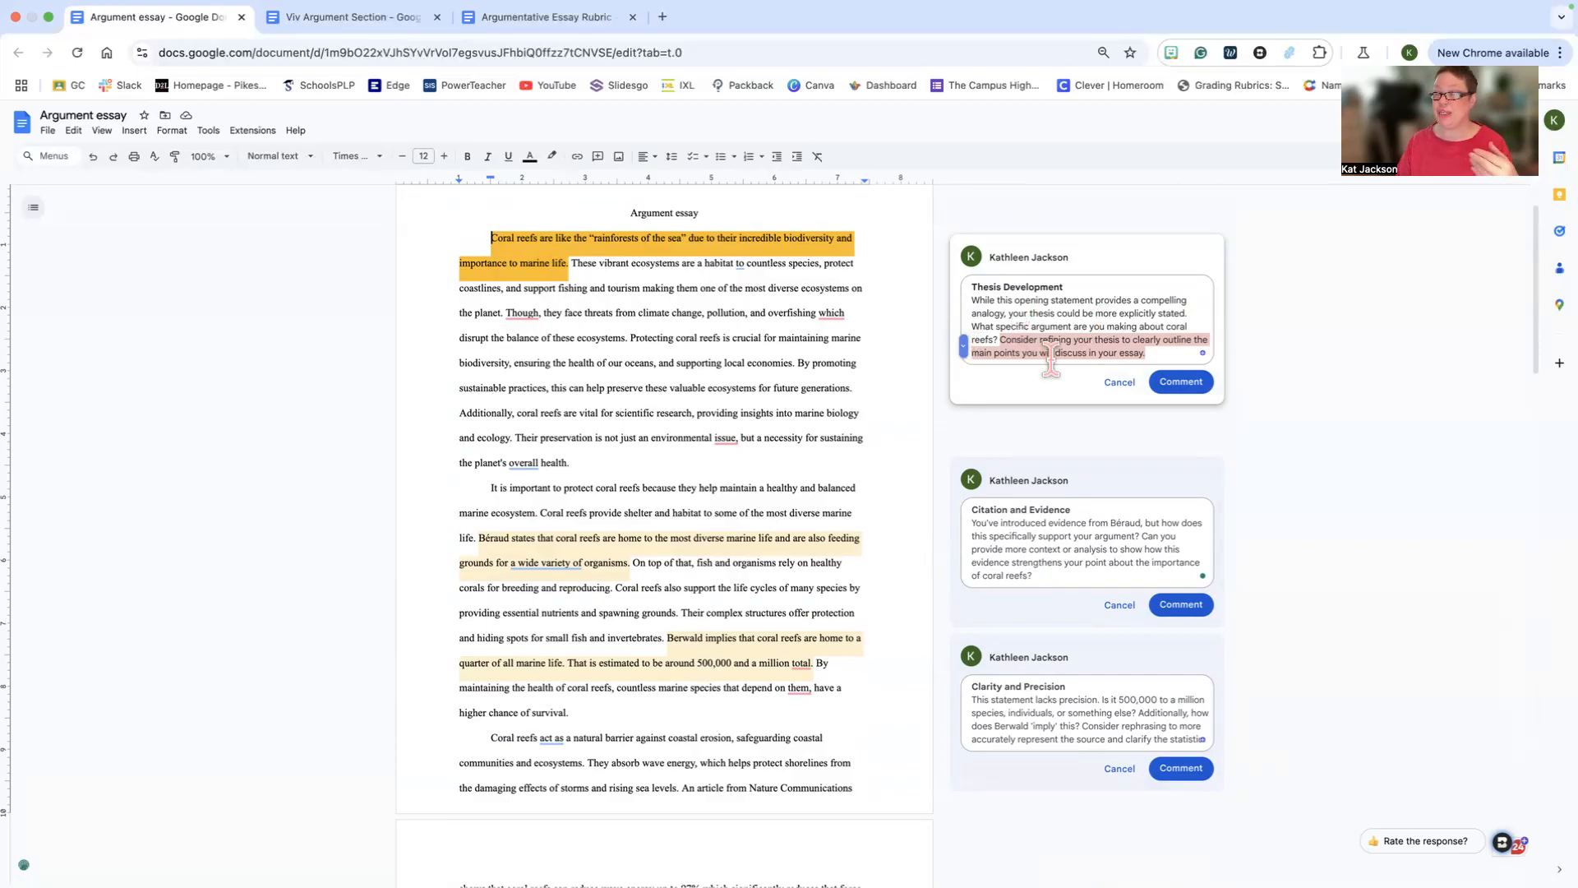
{"action": "left_click", "coordinate": [1120, 384]}
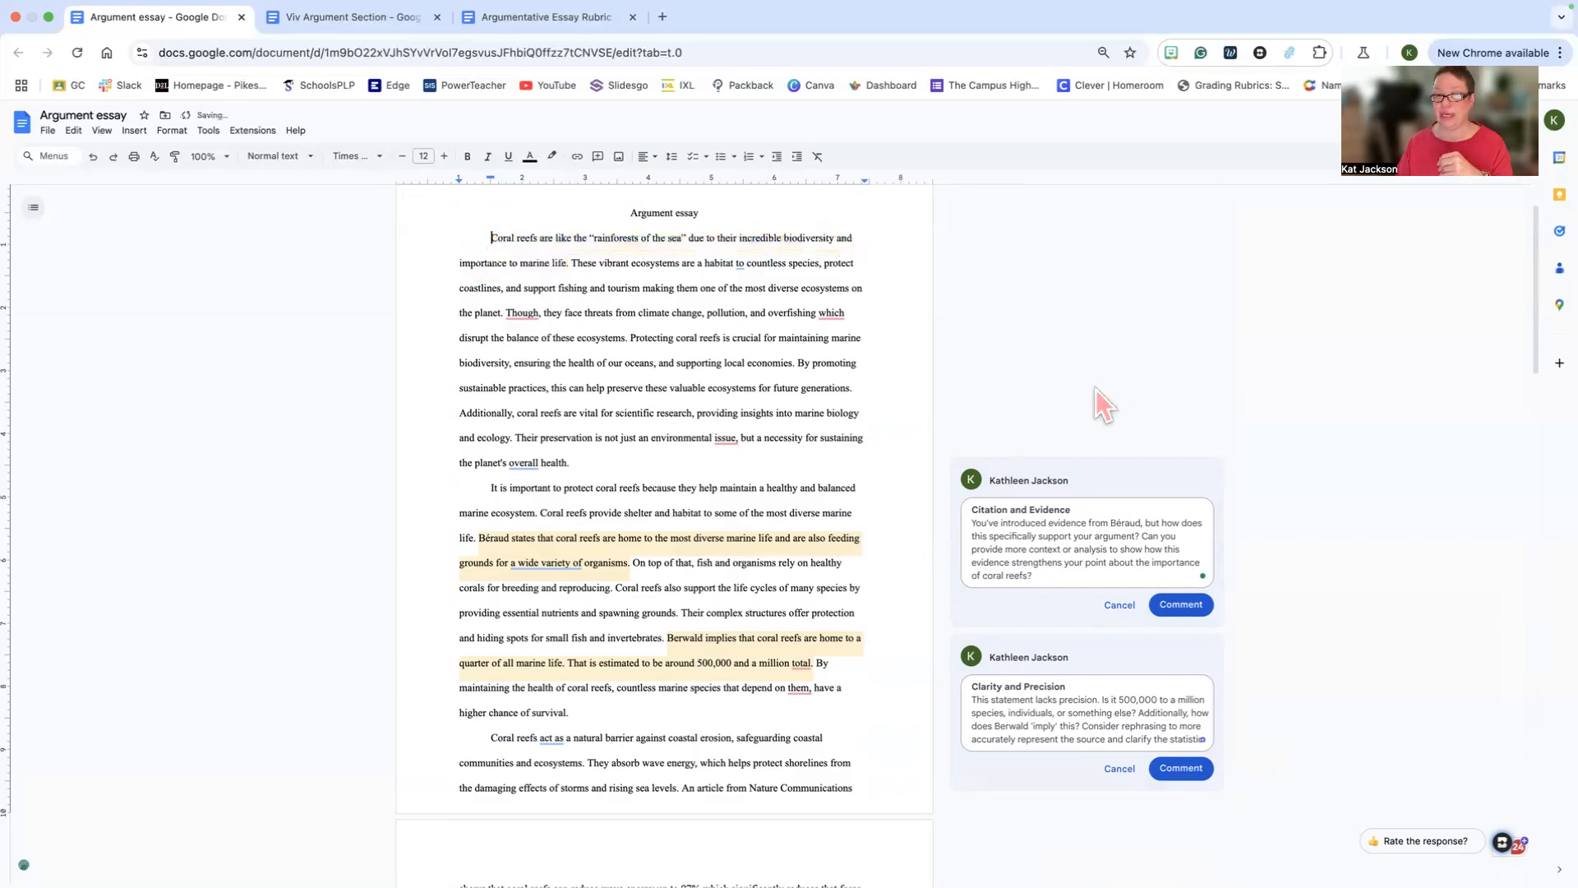
- Post the suggested Citation and Evidence and Clarity and Precision comments on the second paragraph
{"action": "scroll", "coordinate": [1092, 390], "scroll_direction": "down", "scroll_amount": 3}
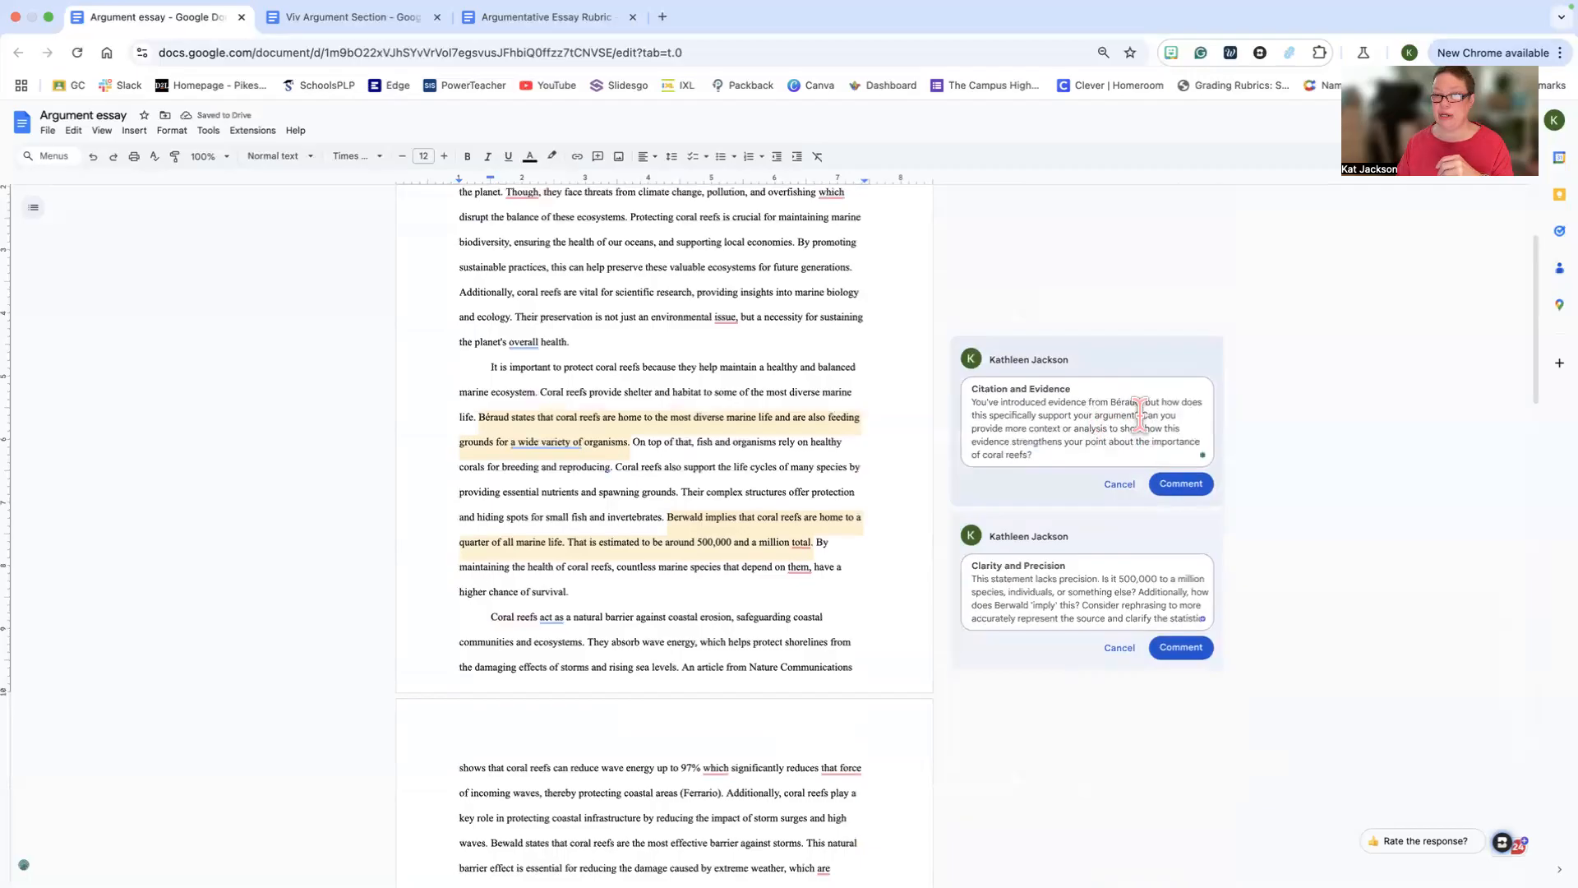
{"action": "left_click", "coordinate": [1145, 423]}
{"action": "left_click_drag", "start_coordinate": [1020, 505], "coordinate": [1143, 507]}
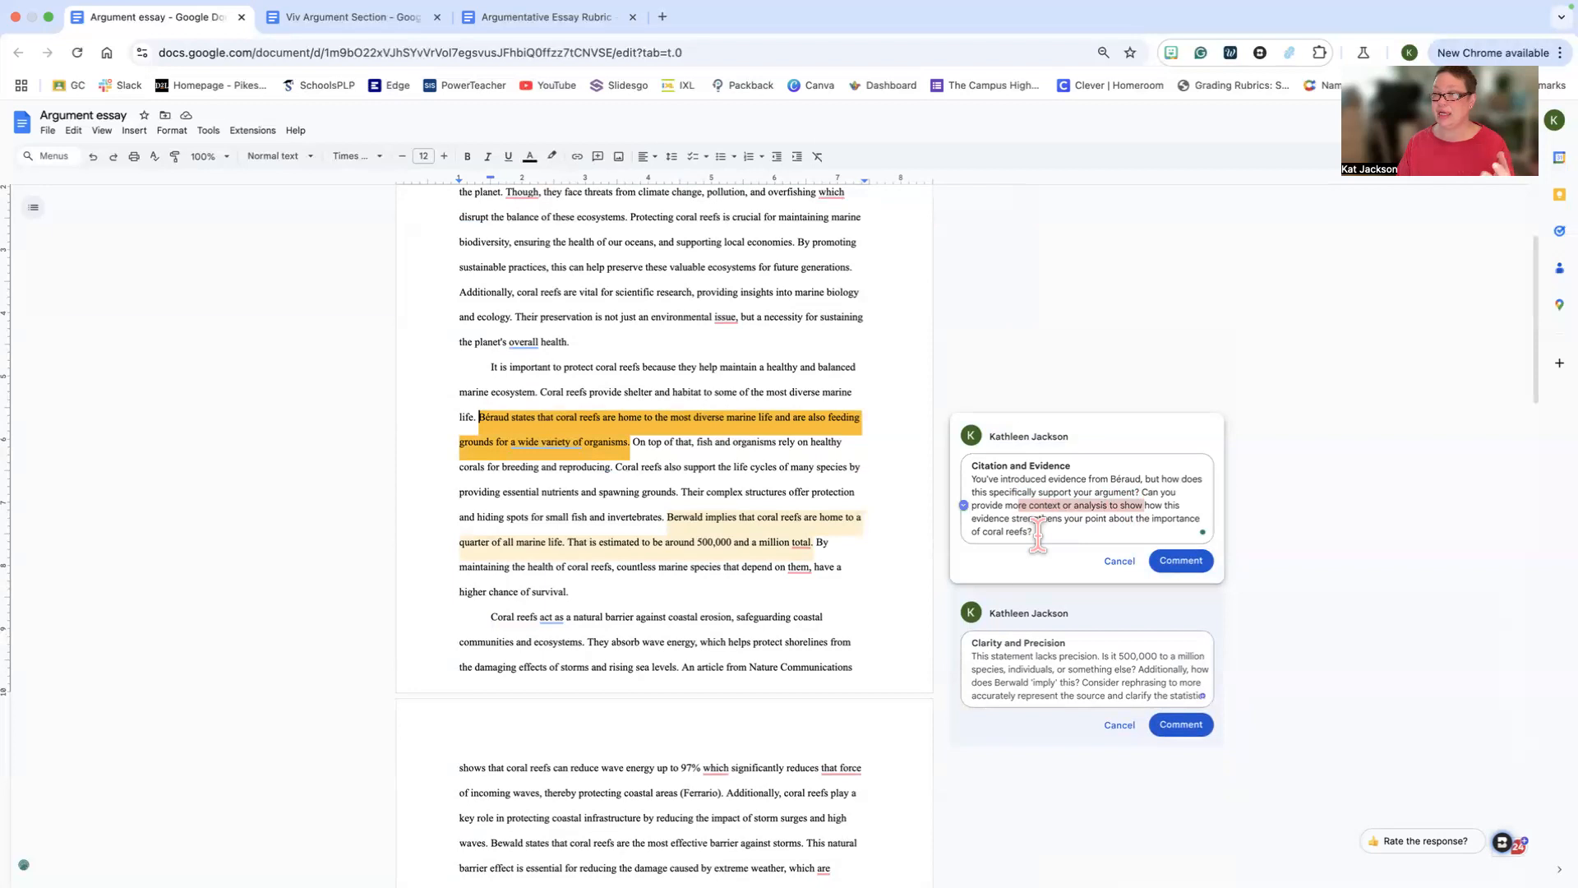
{"action": "left_click", "coordinate": [1181, 562]}
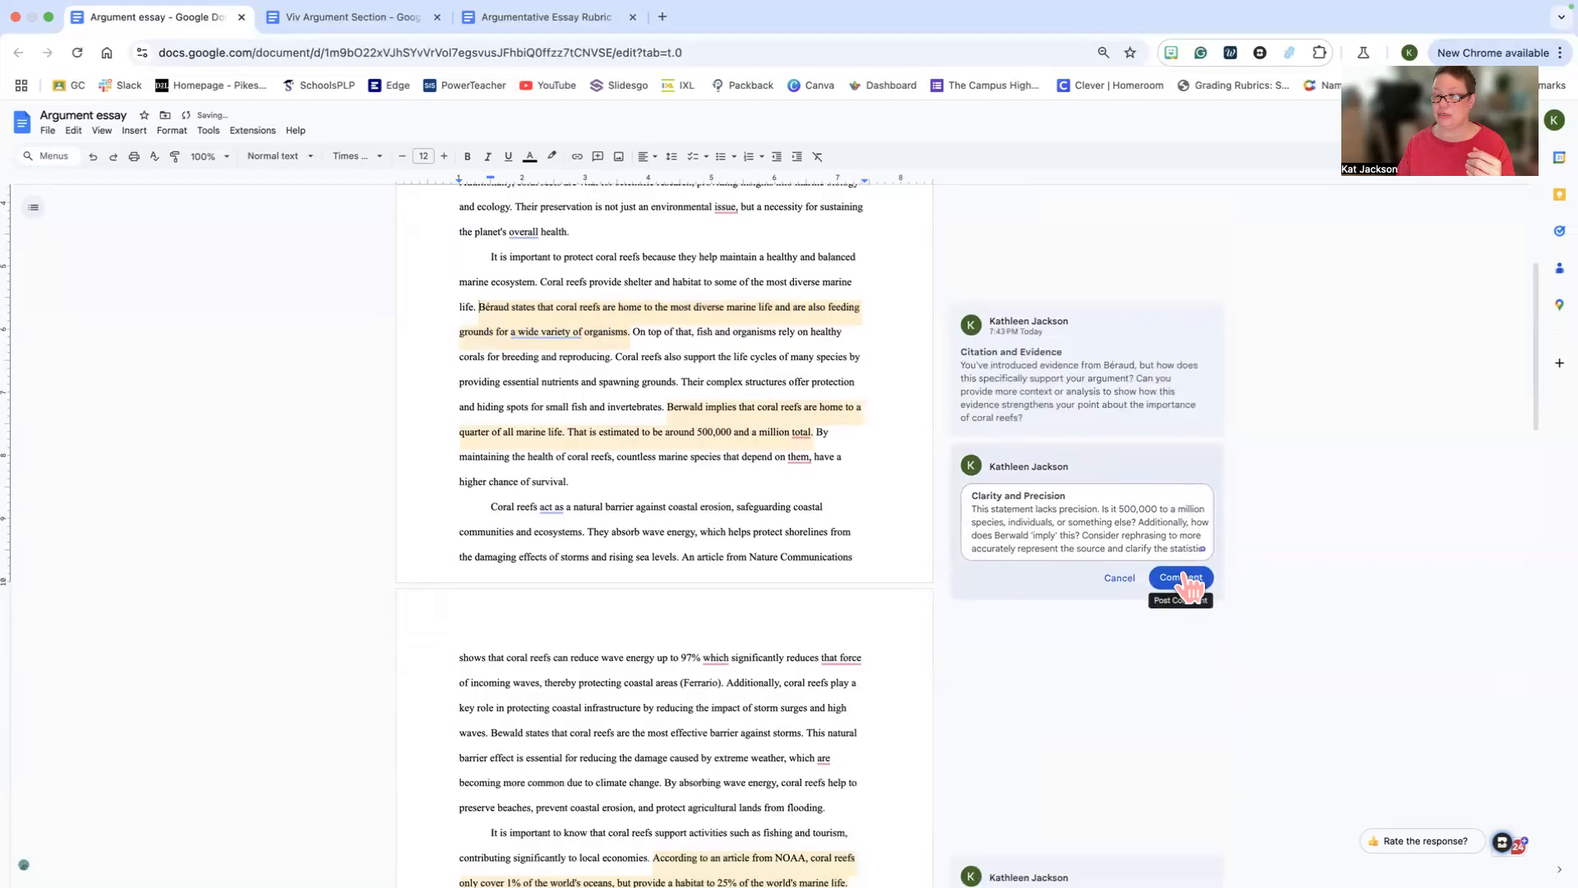
{"action": "left_click", "coordinate": [1182, 575]}
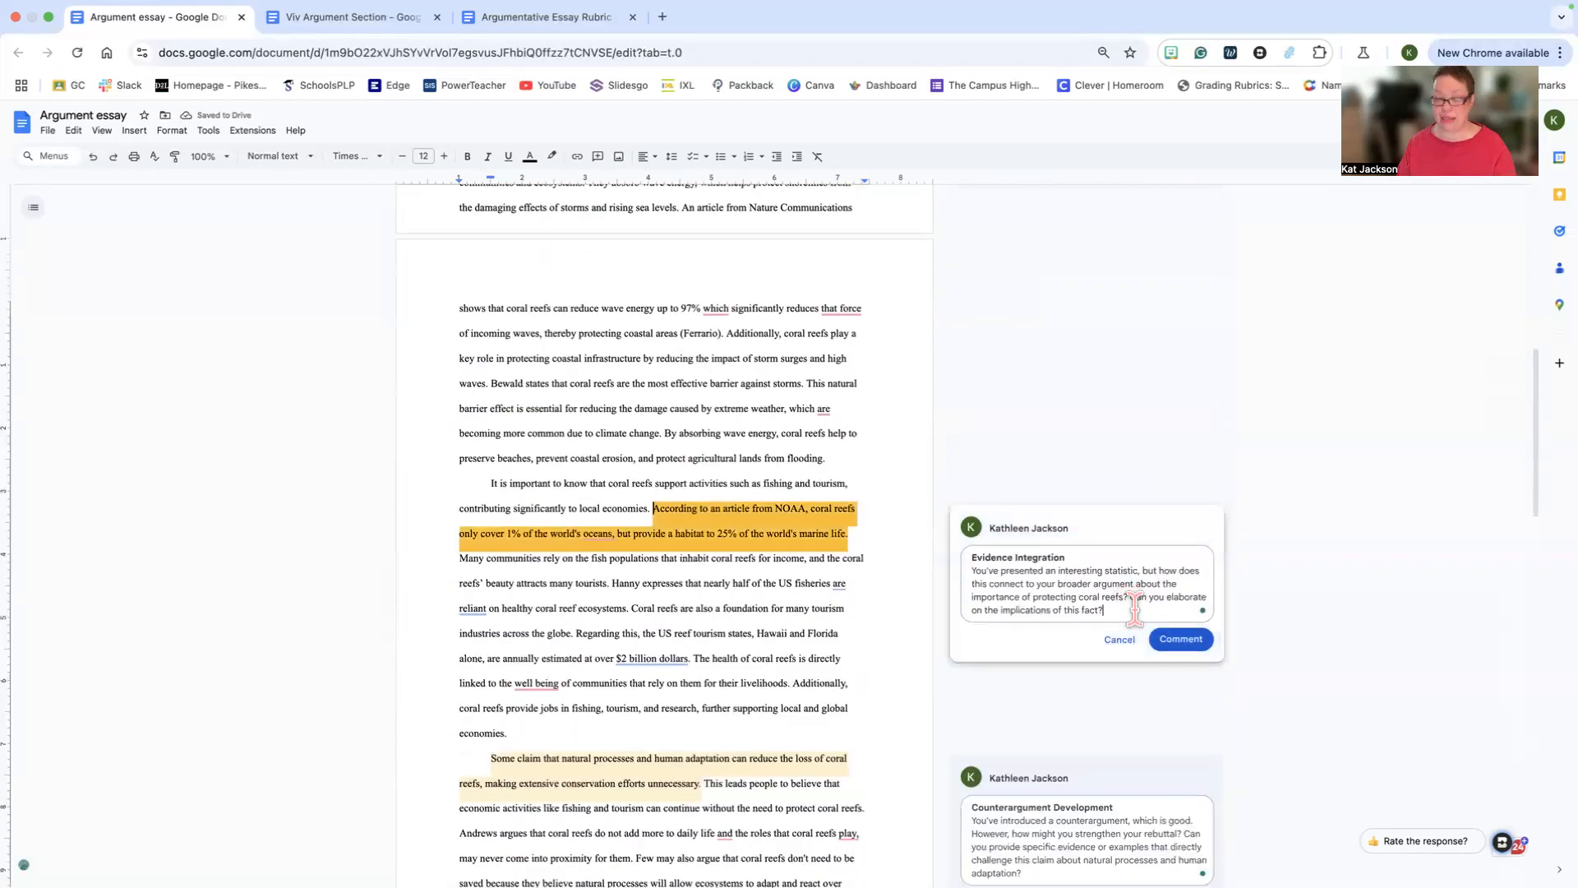
- Post the remaining suggested comments: Evidence Integration, Counterargument Development and Conclusion Effectiveness
{"action": "left_click", "coordinate": [1178, 641]}
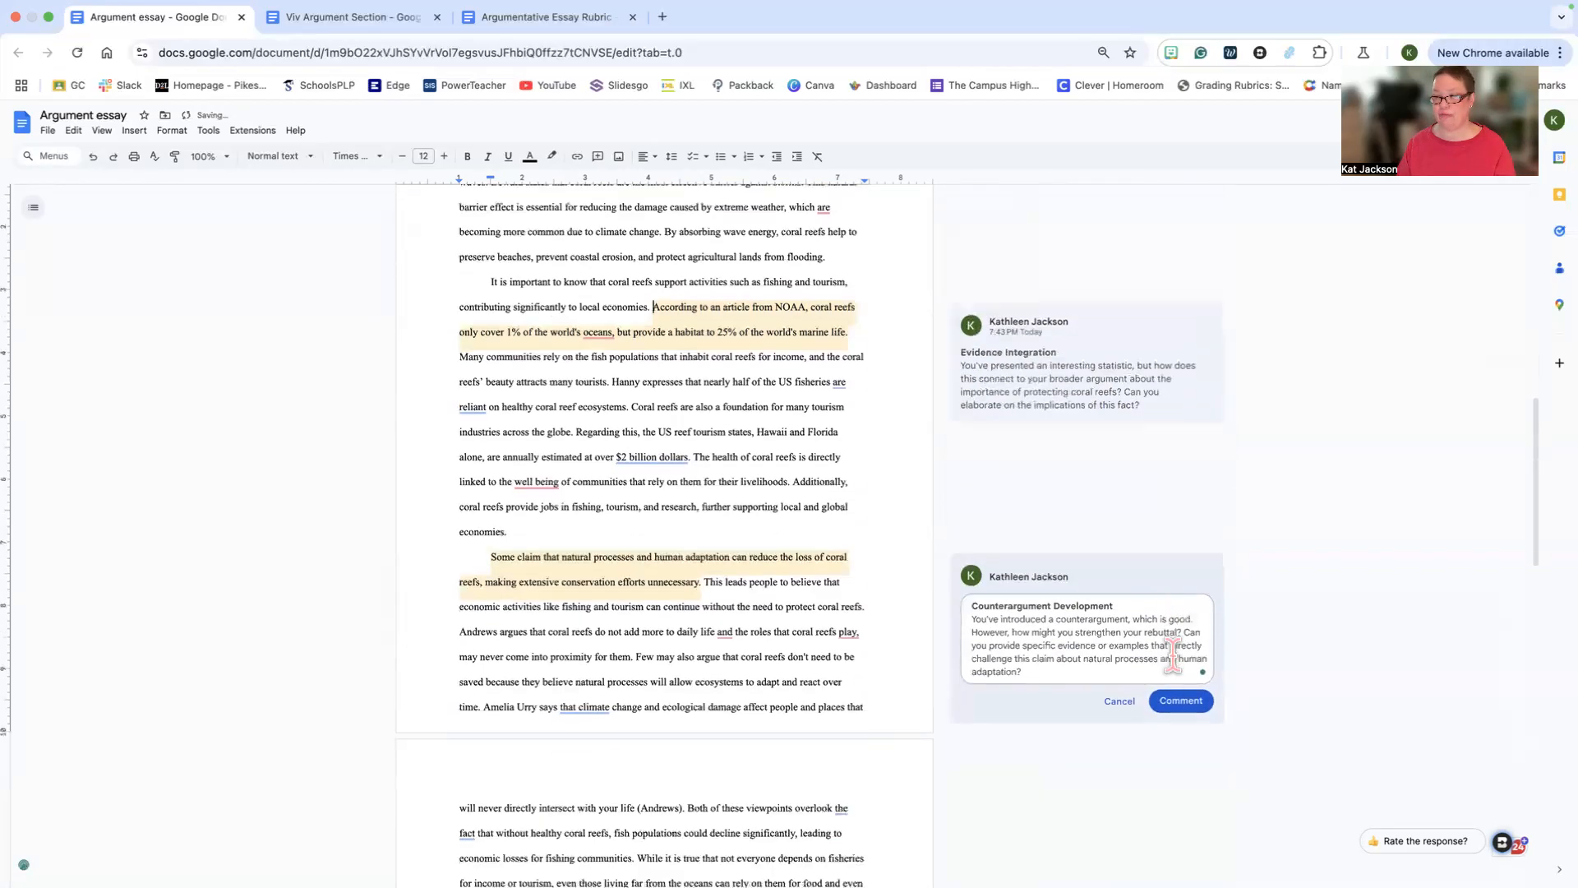
{"action": "left_click", "coordinate": [1180, 703]}
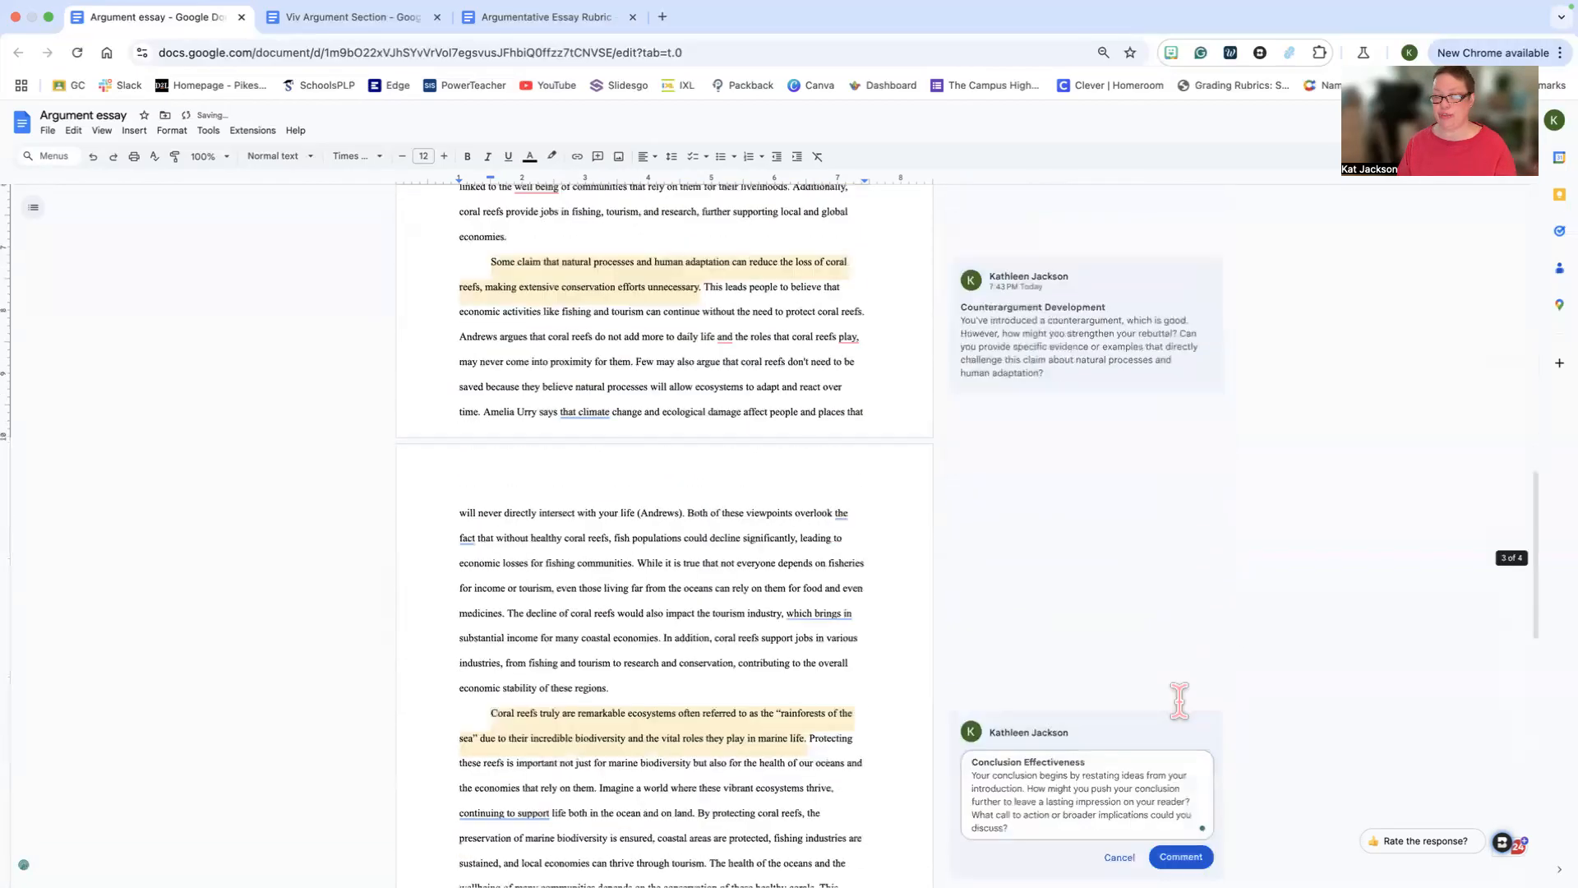
{"action": "left_click", "coordinate": [1188, 734]}
{"action": "scroll", "coordinate": [979, 415], "scroll_direction": "down", "scroll_amount": 5}
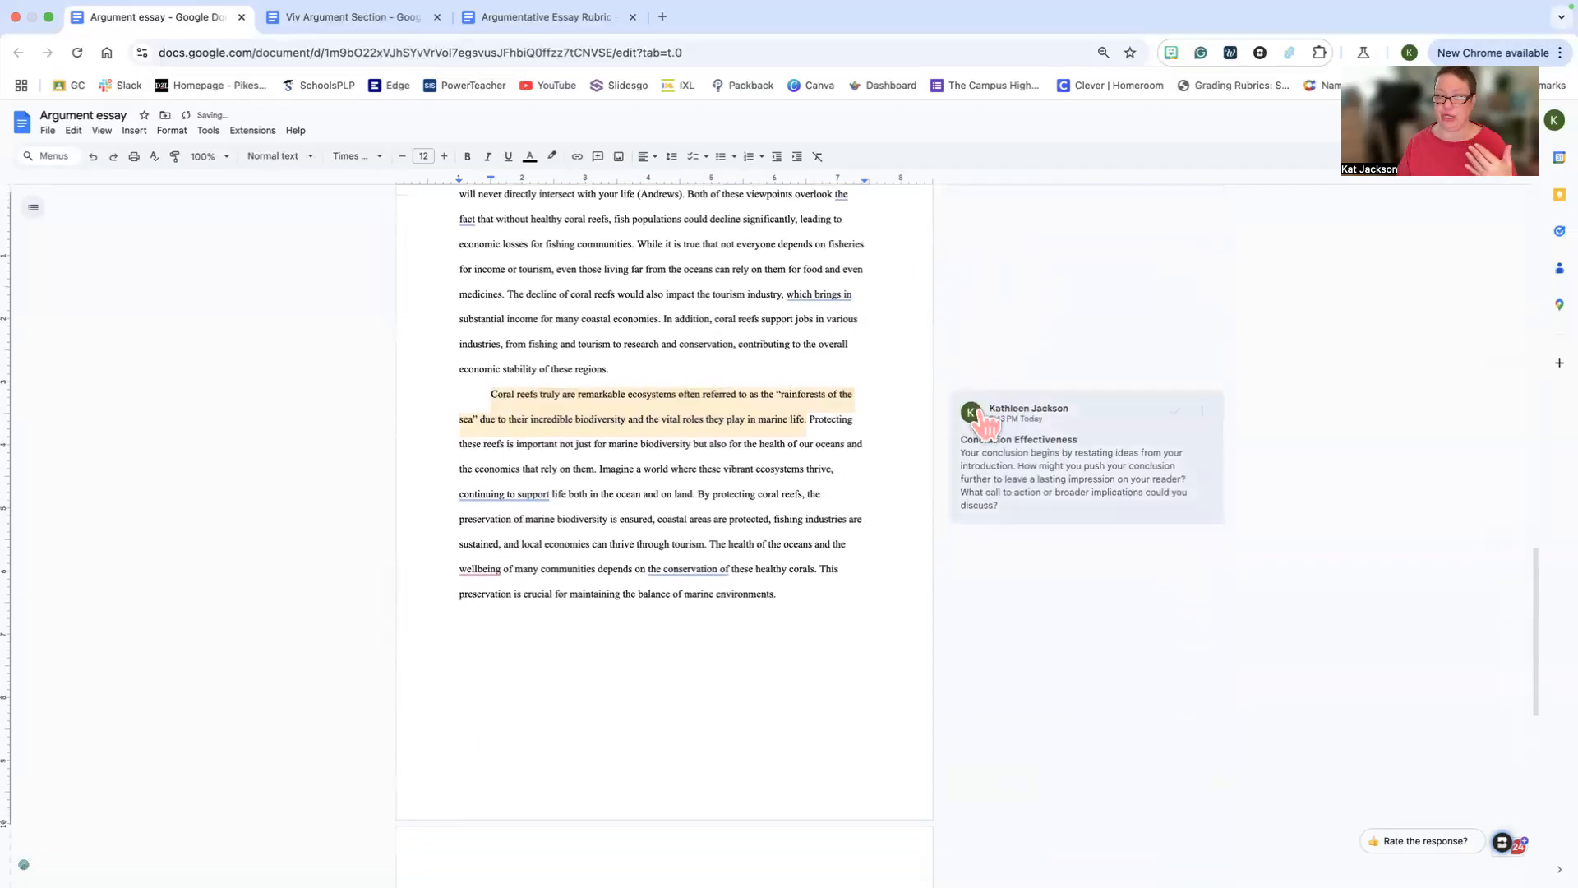
{"action": "scroll", "coordinate": [979, 411], "scroll_direction": "up", "scroll_amount": 3}
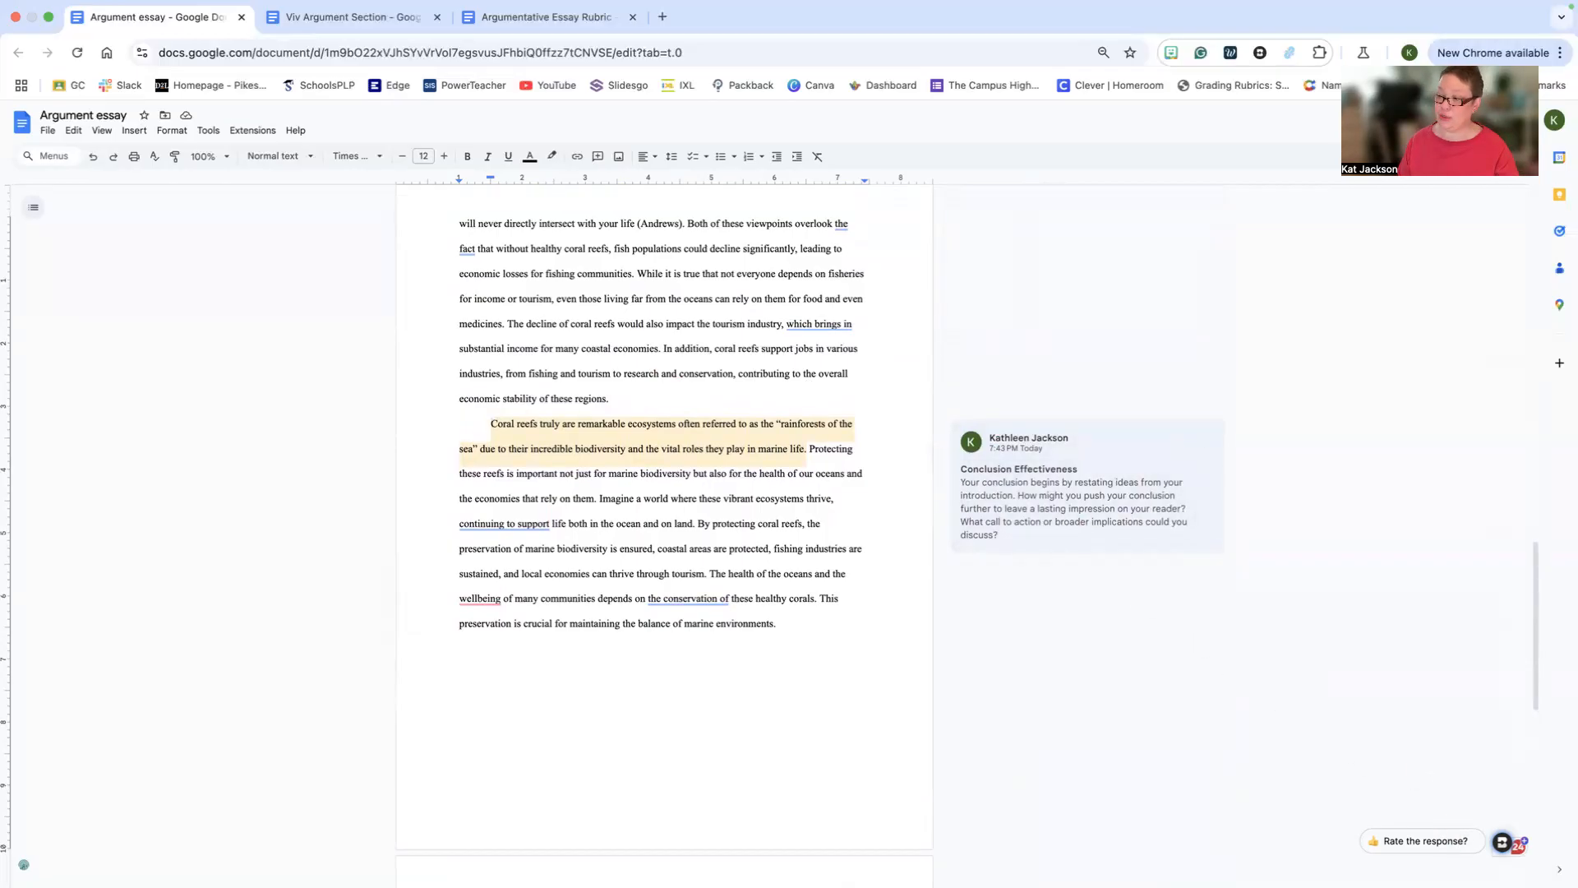
- Generate Glow & Grow feedback on the essay in English at the 12th Grade level with the attached standards
{"action": "left_click", "coordinate": [1502, 843]}
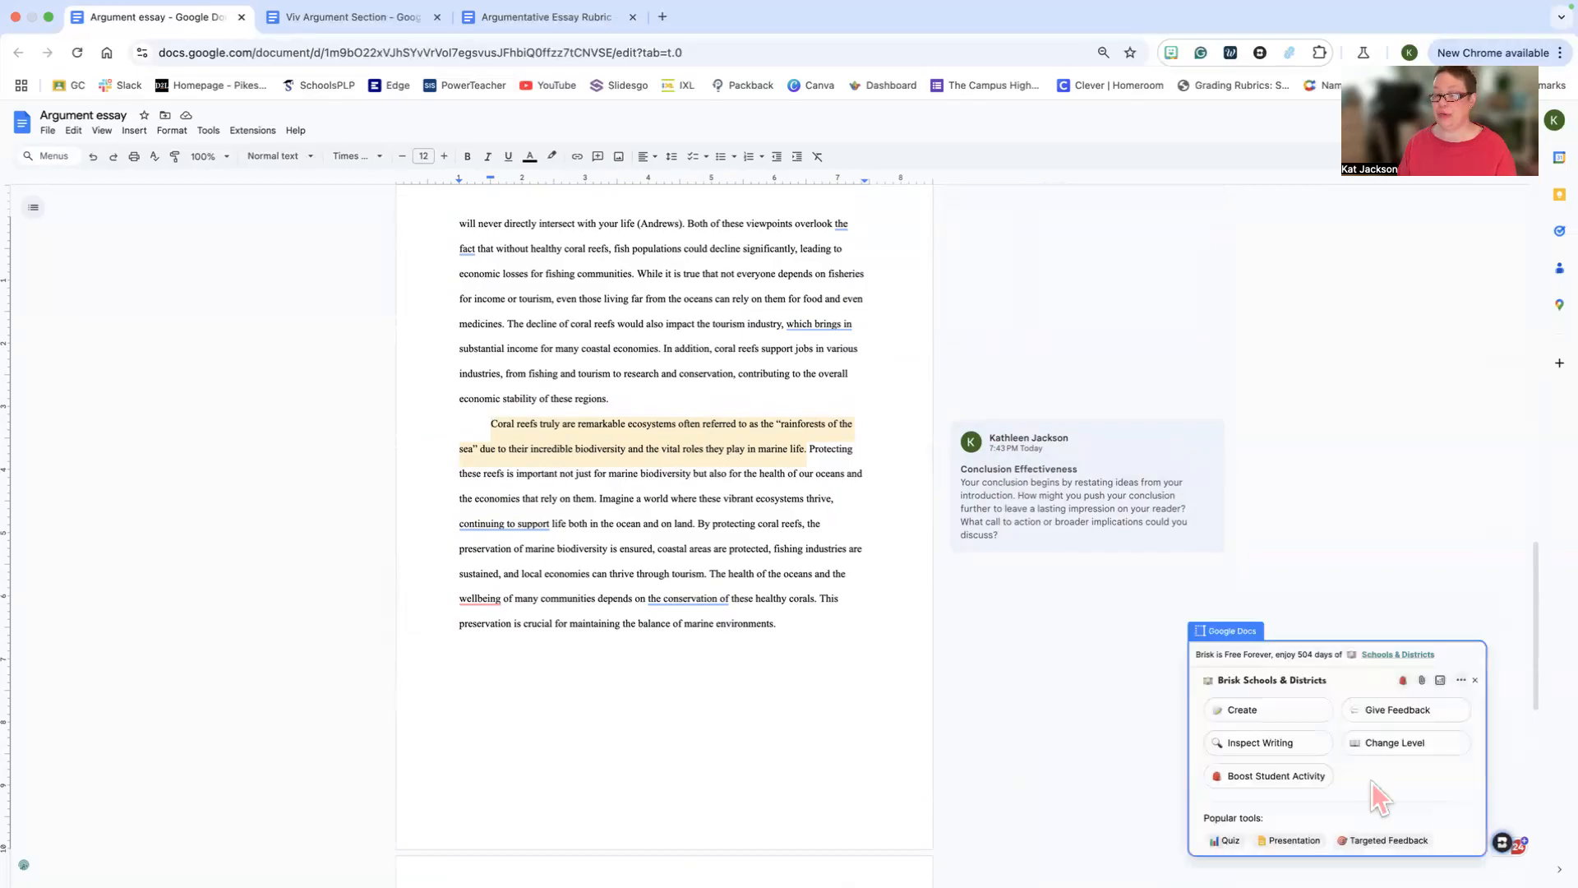
{"action": "left_click", "coordinate": [1371, 711]}
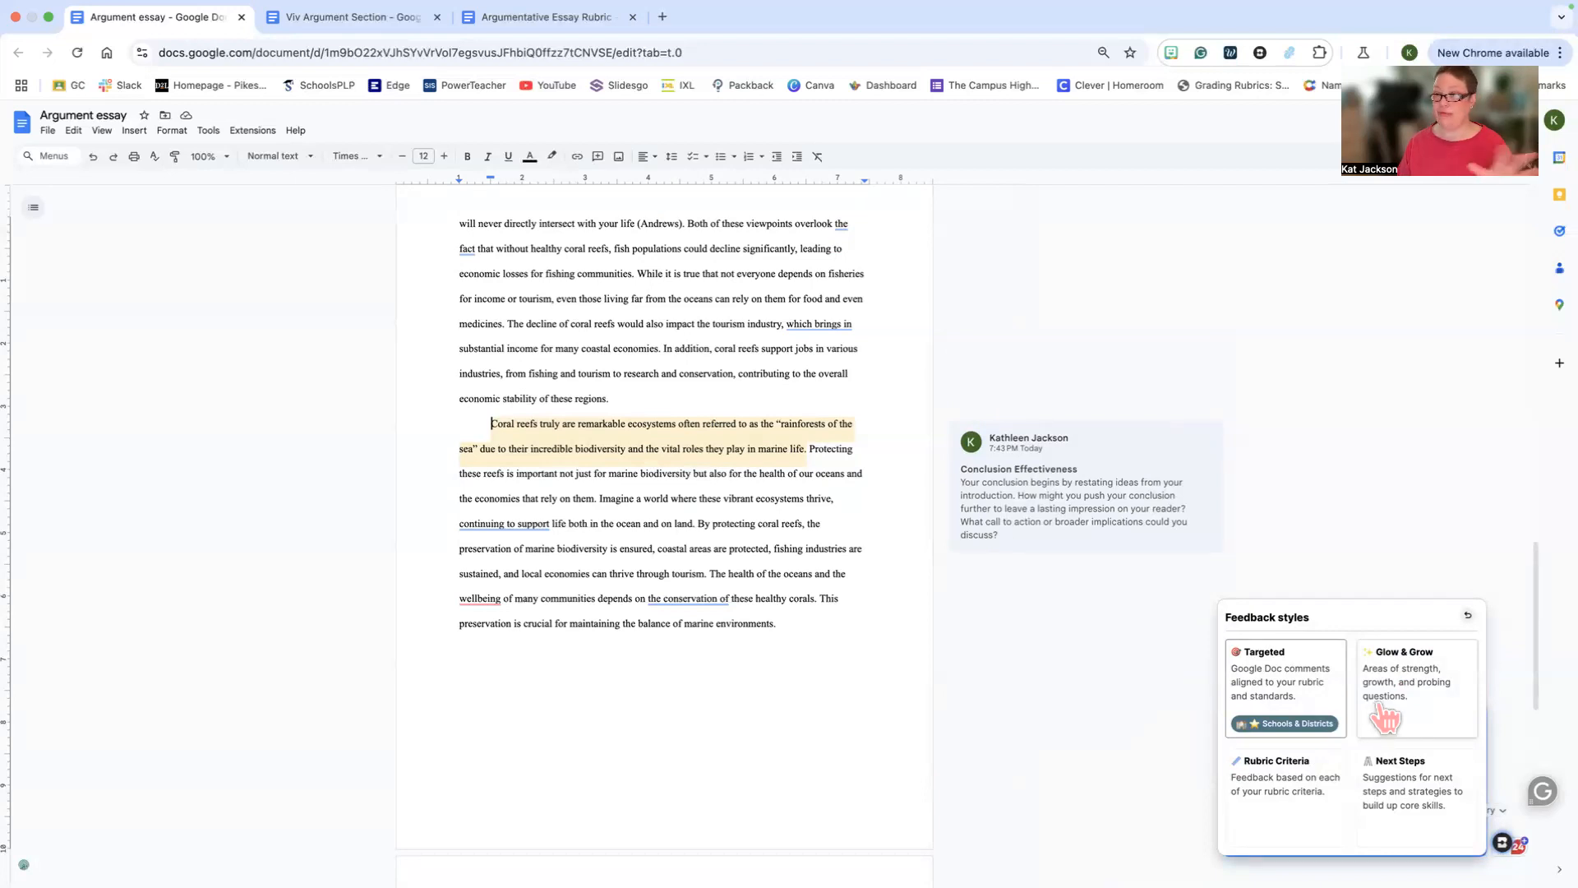
{"action": "left_click", "coordinate": [1384, 712]}
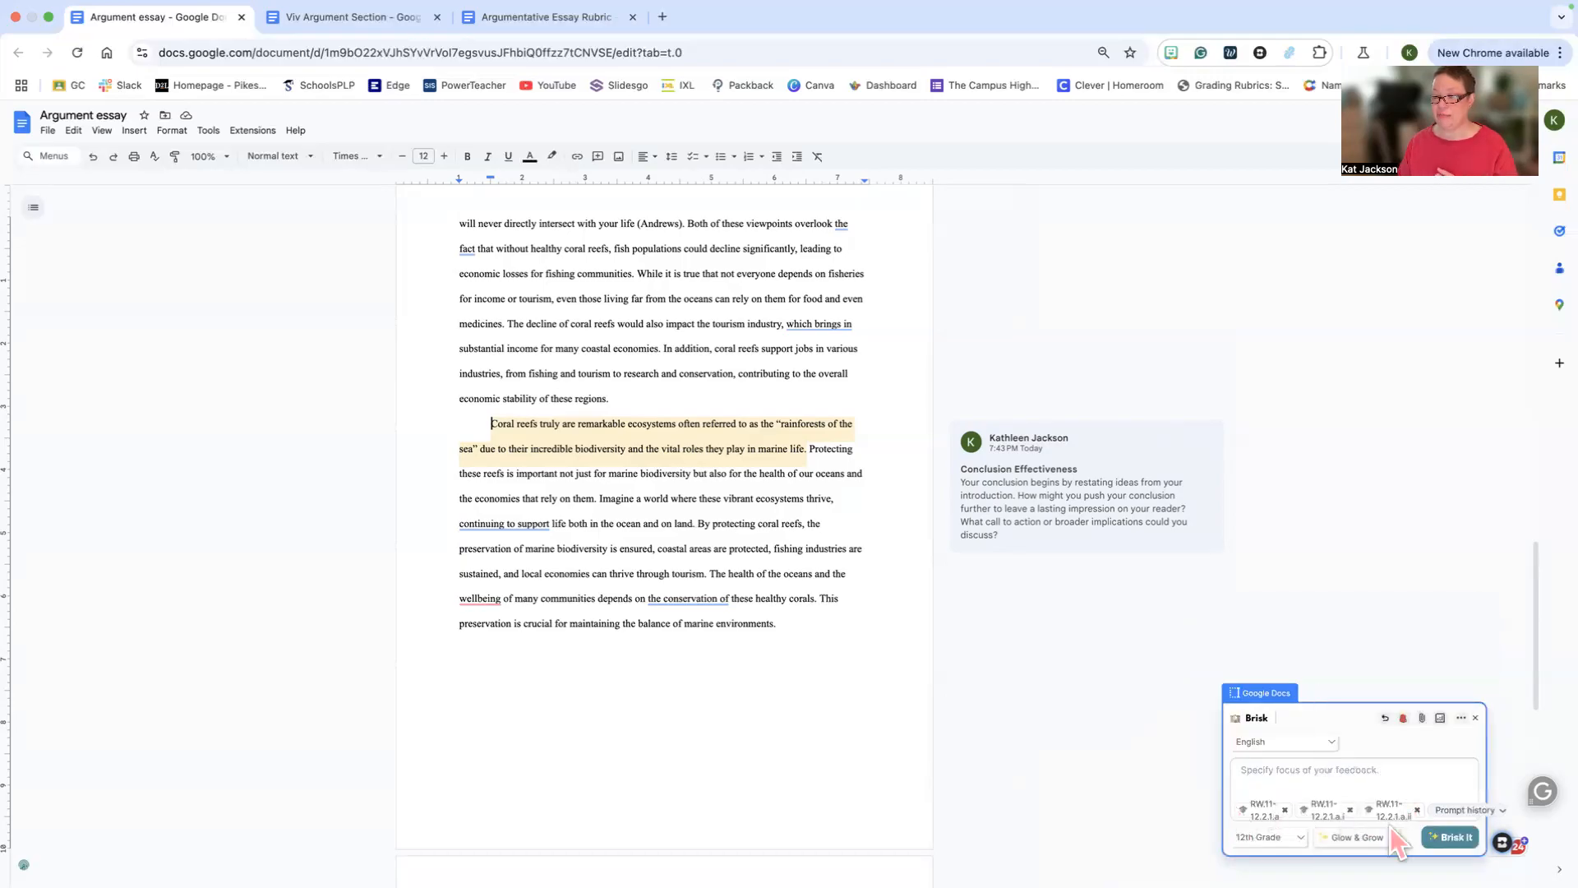
{"action": "left_click", "coordinate": [1450, 837]}
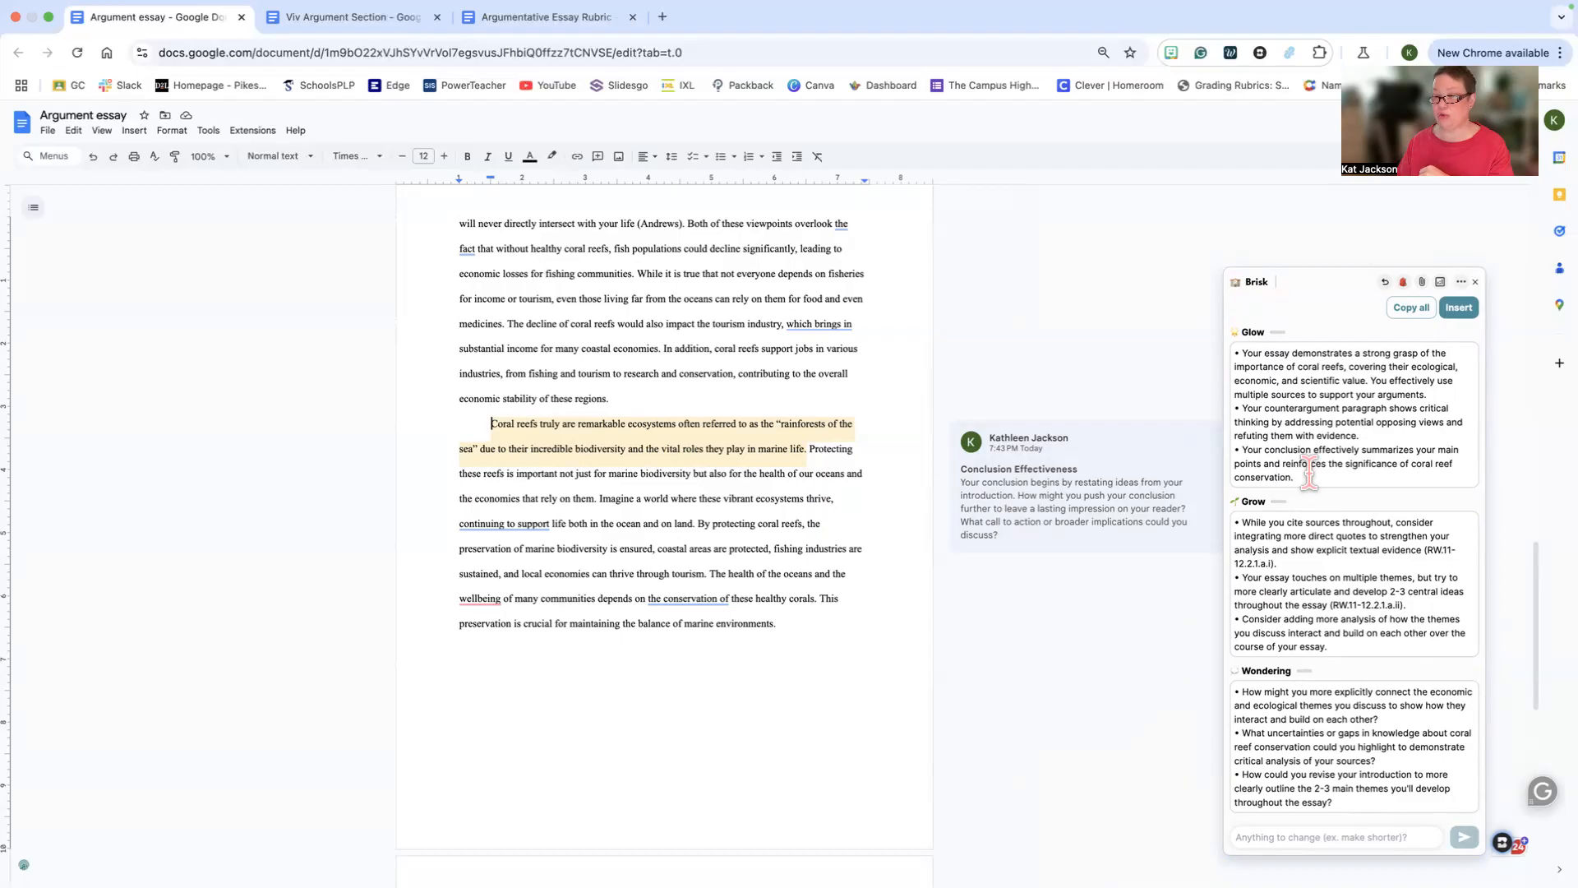
- Review the Glow points and insert the full Glow & Grow feedback into the essay document
{"action": "left_click_drag", "start_coordinate": [1306, 475], "coordinate": [1237, 354]}
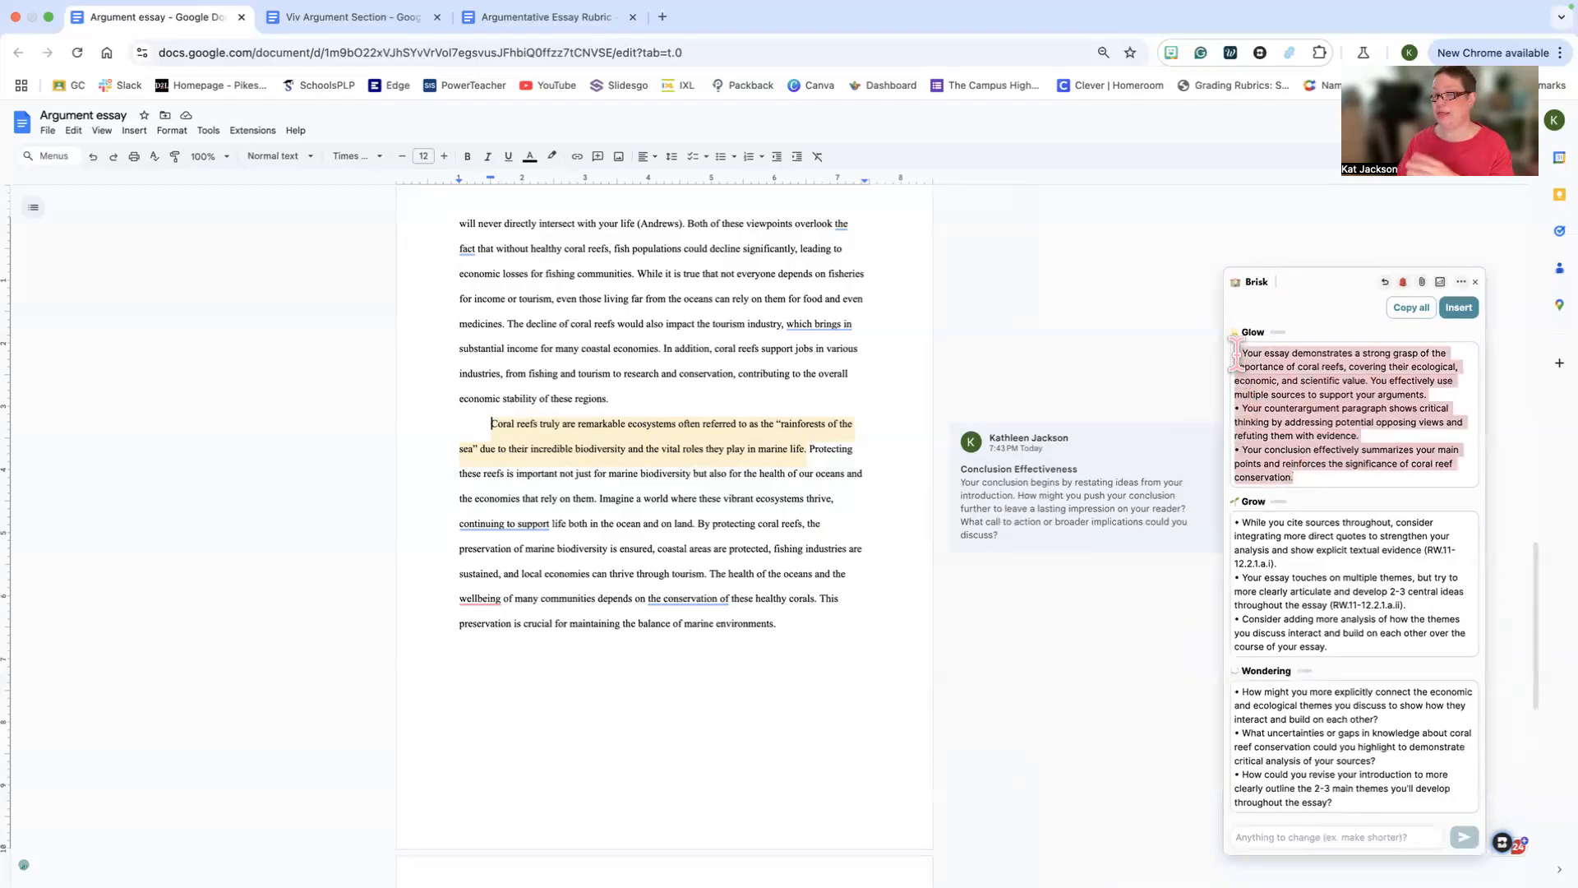
{"action": "left_click", "coordinate": [1388, 372]}
{"action": "left_click", "coordinate": [1459, 308]}
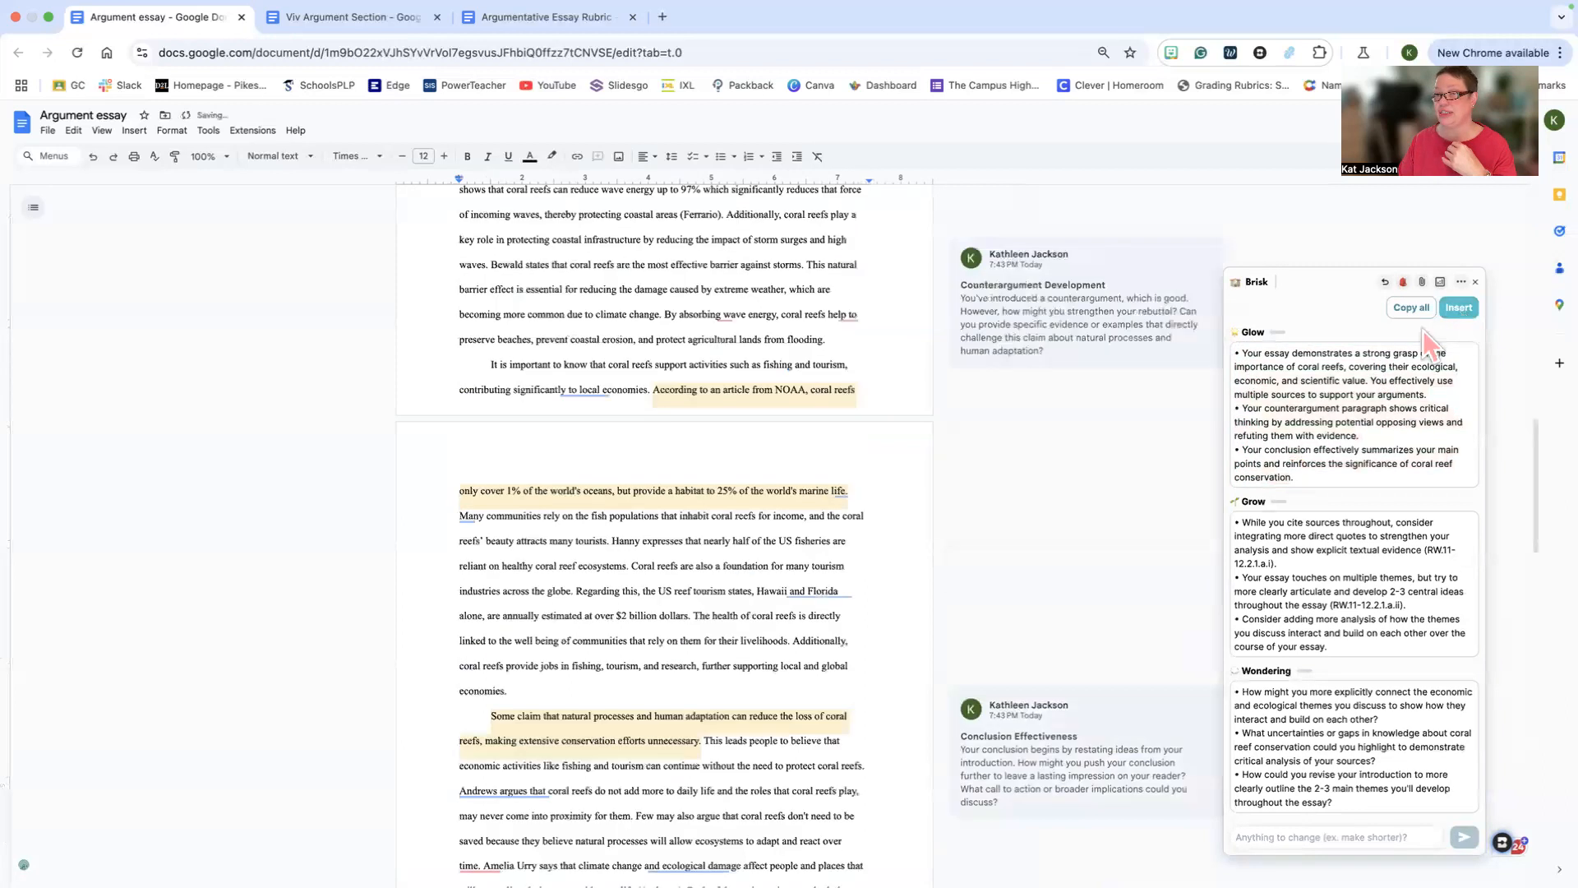
{"action": "scroll", "coordinate": [754, 379], "scroll_direction": "up", "scroll_amount": 4}
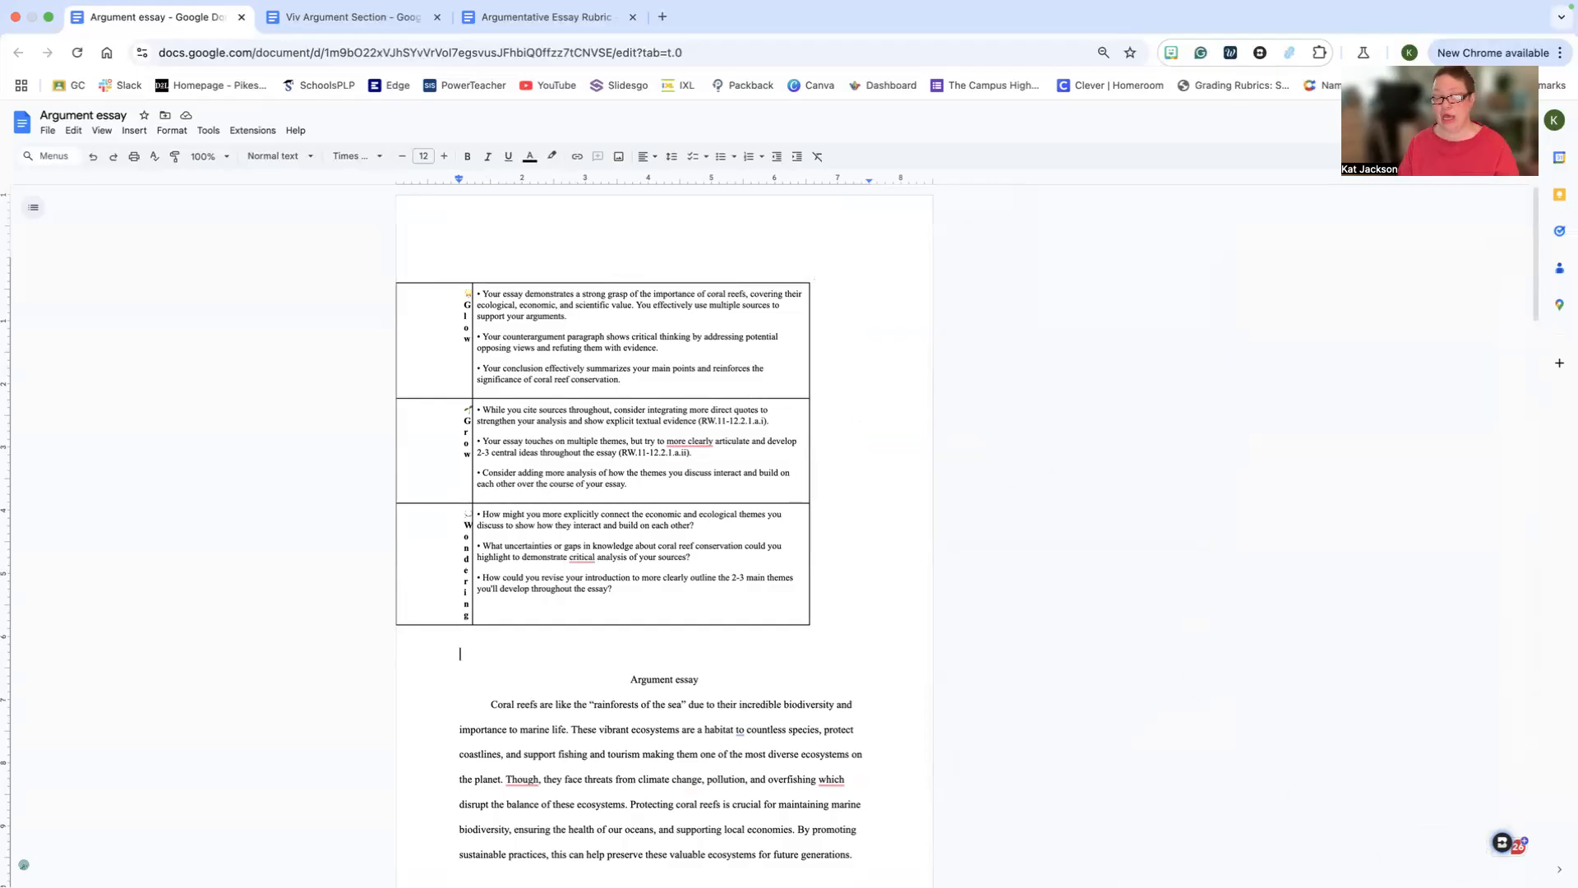
- Generate Next Steps feedback for the essay at the 12th Grade level and insert it into the document
{"action": "left_click", "coordinate": [1502, 842]}
{"action": "left_click", "coordinate": [1387, 712]}
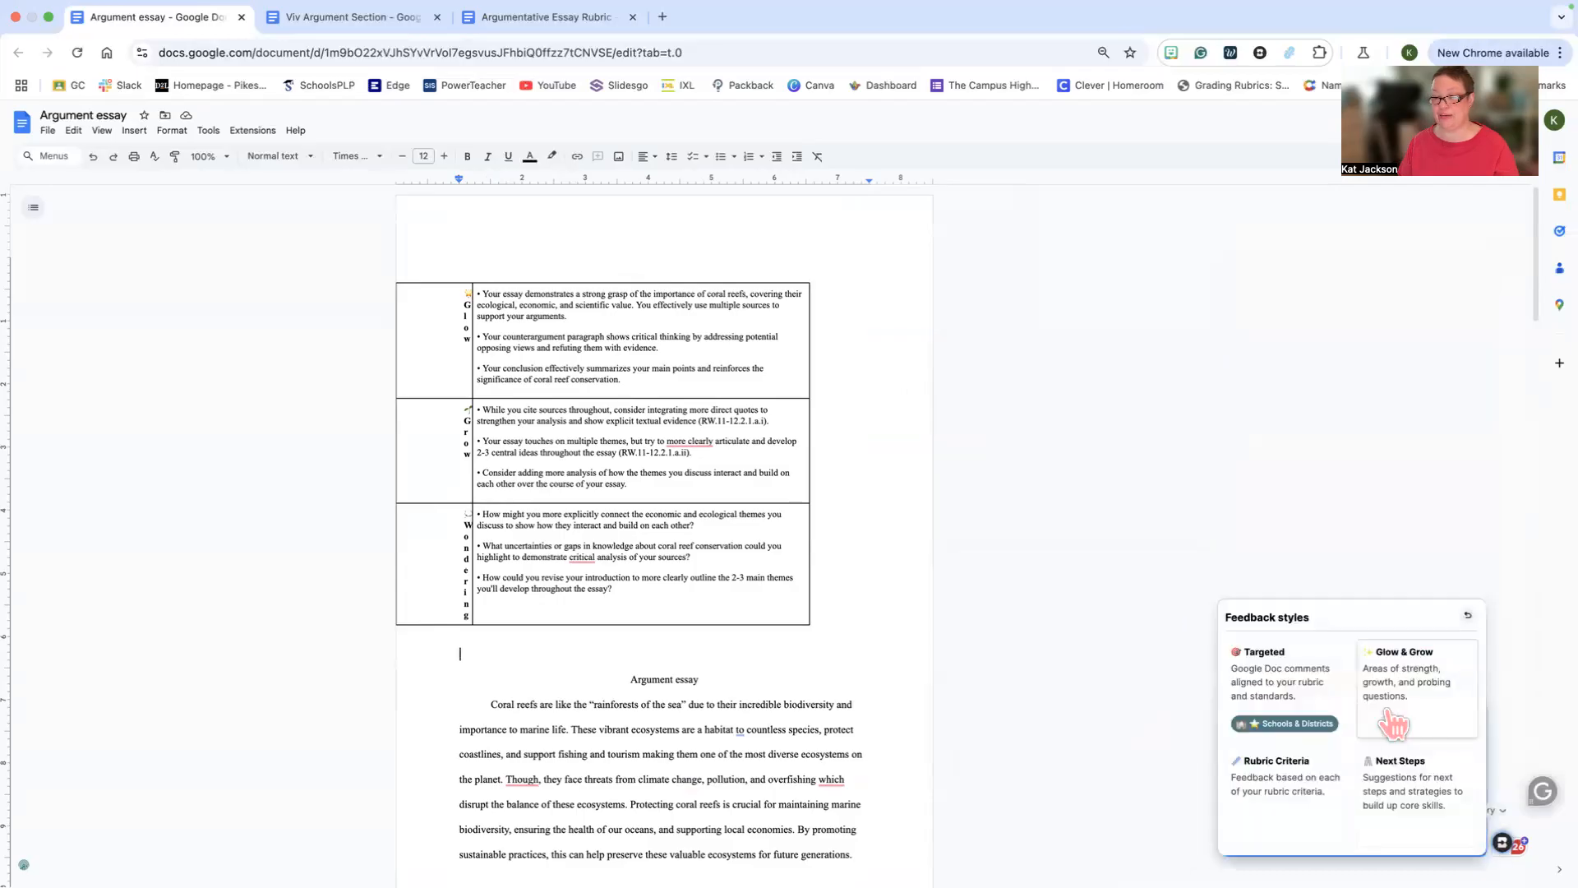
{"action": "left_click", "coordinate": [1408, 796]}
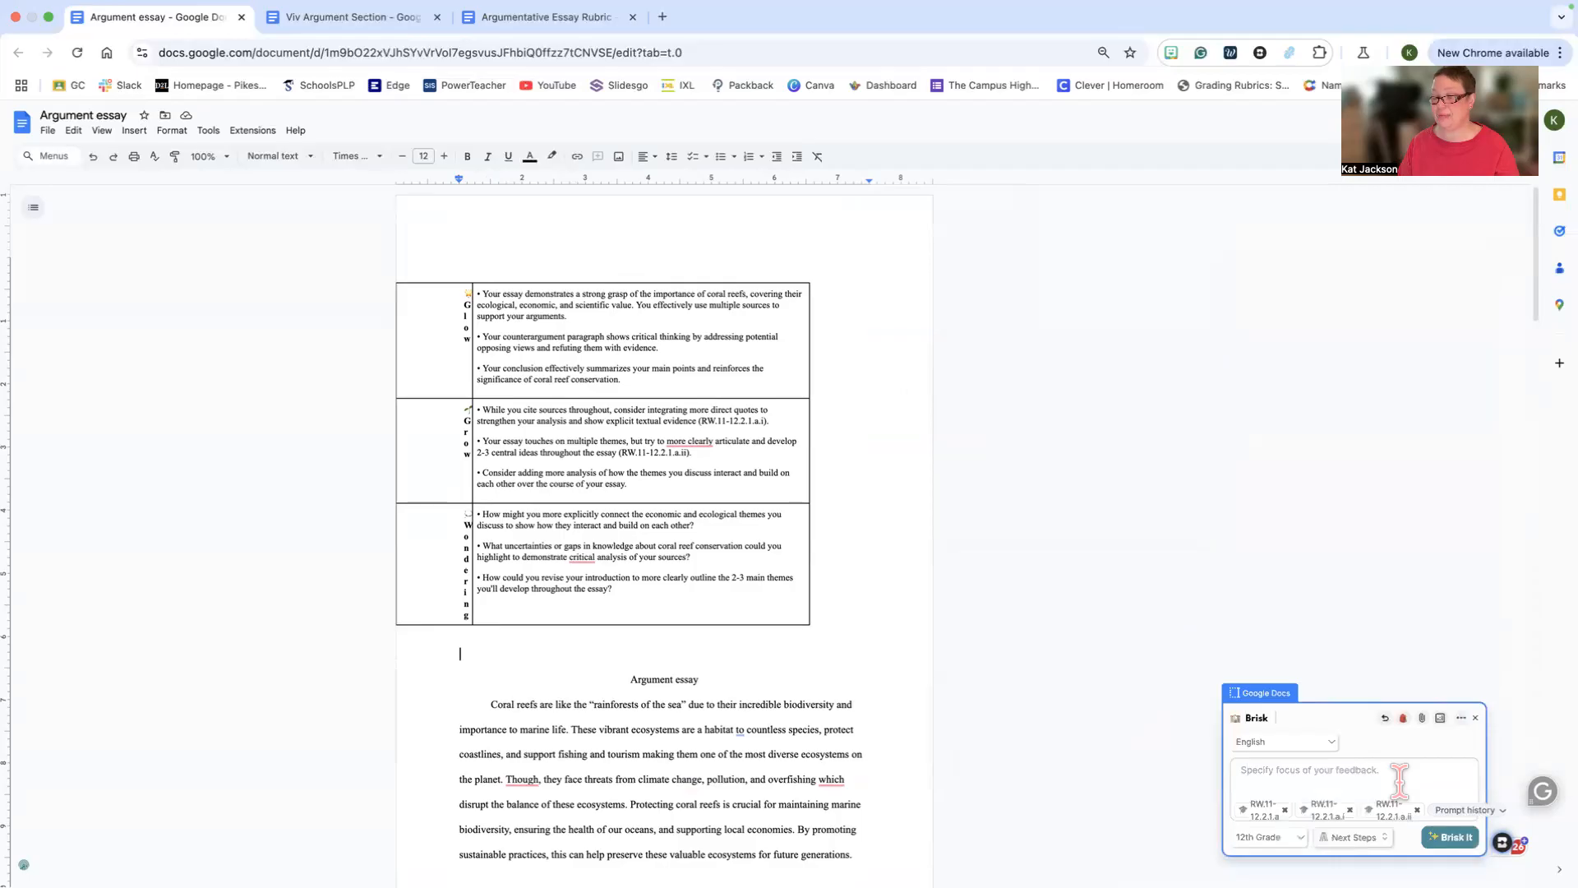
{"action": "left_click", "coordinate": [1451, 837]}
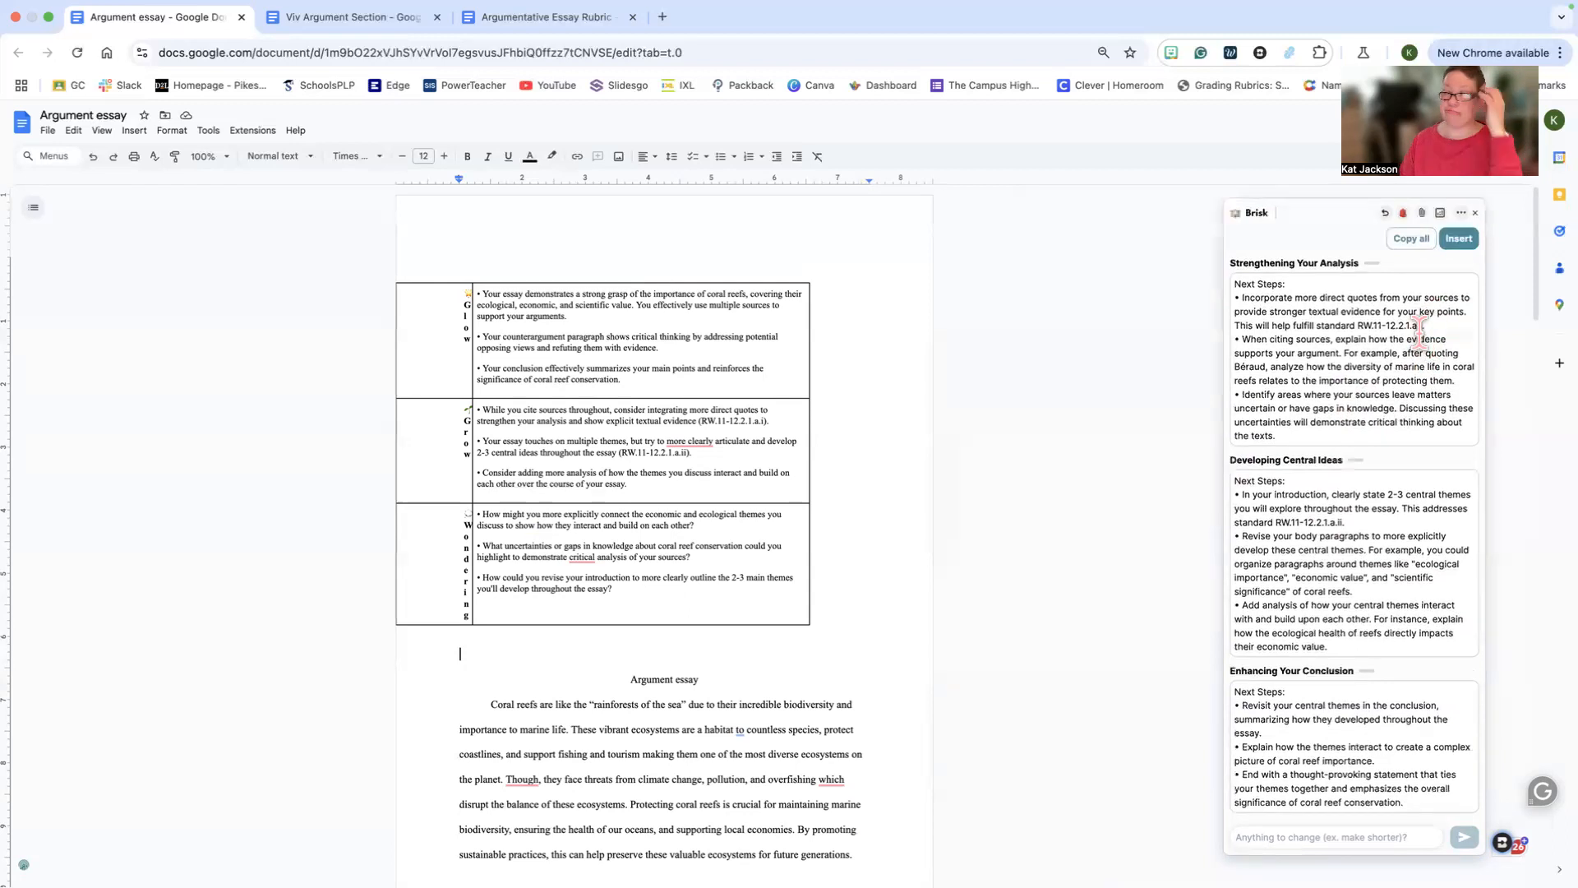
{"action": "left_click", "coordinate": [1460, 238]}
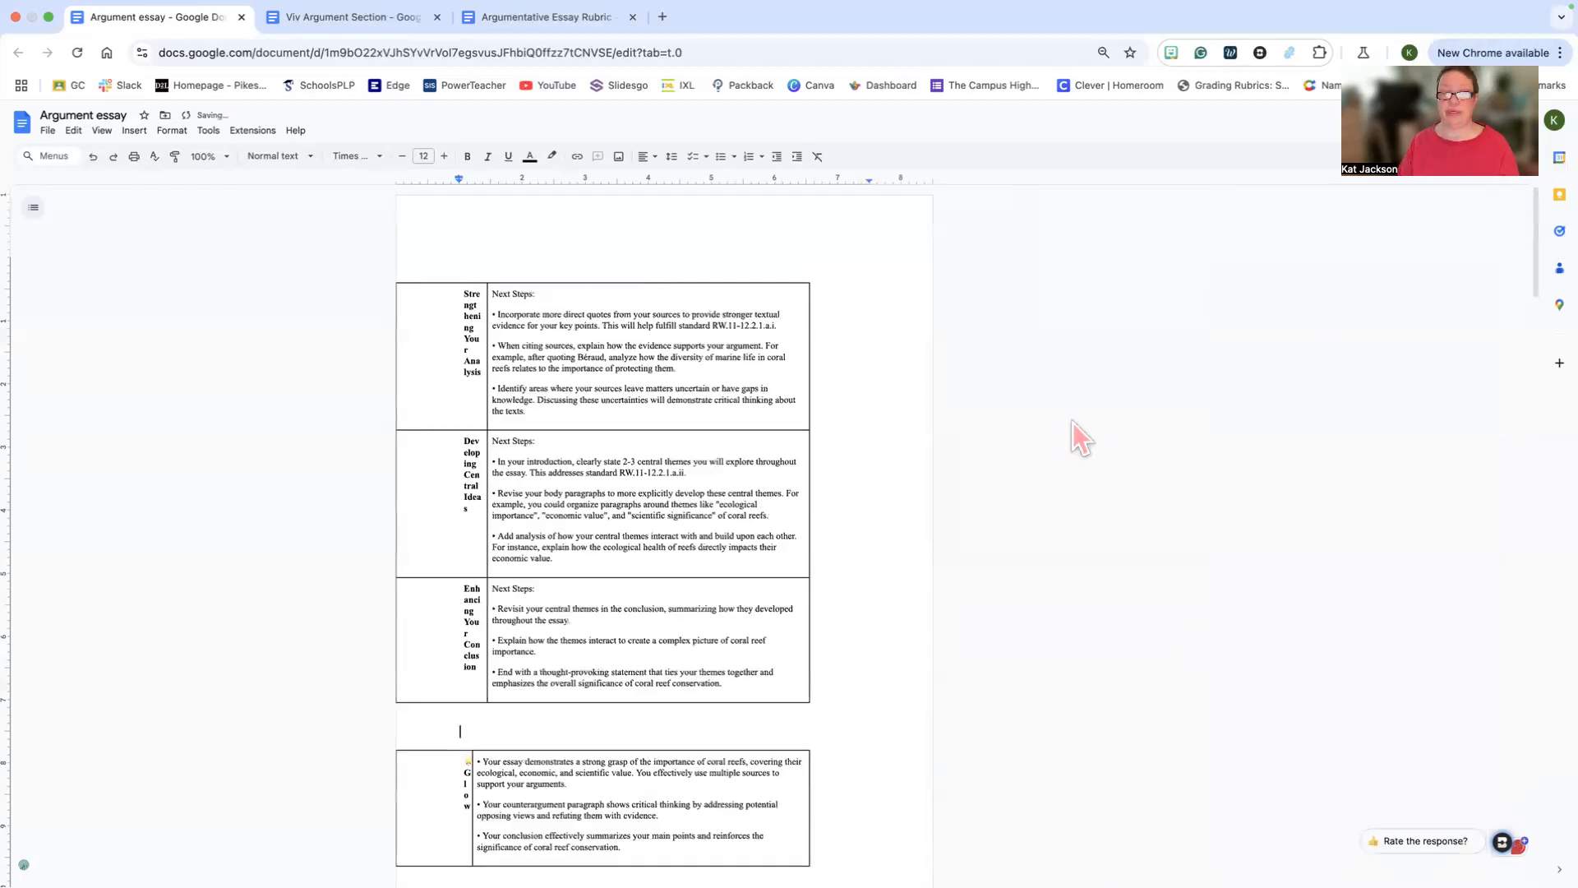
- Look over the inserted feedback tables and undo both the Next Steps and Glow & Grow insertions
{"action": "scroll", "coordinate": [618, 466], "scroll_direction": "down", "scroll_amount": 5}
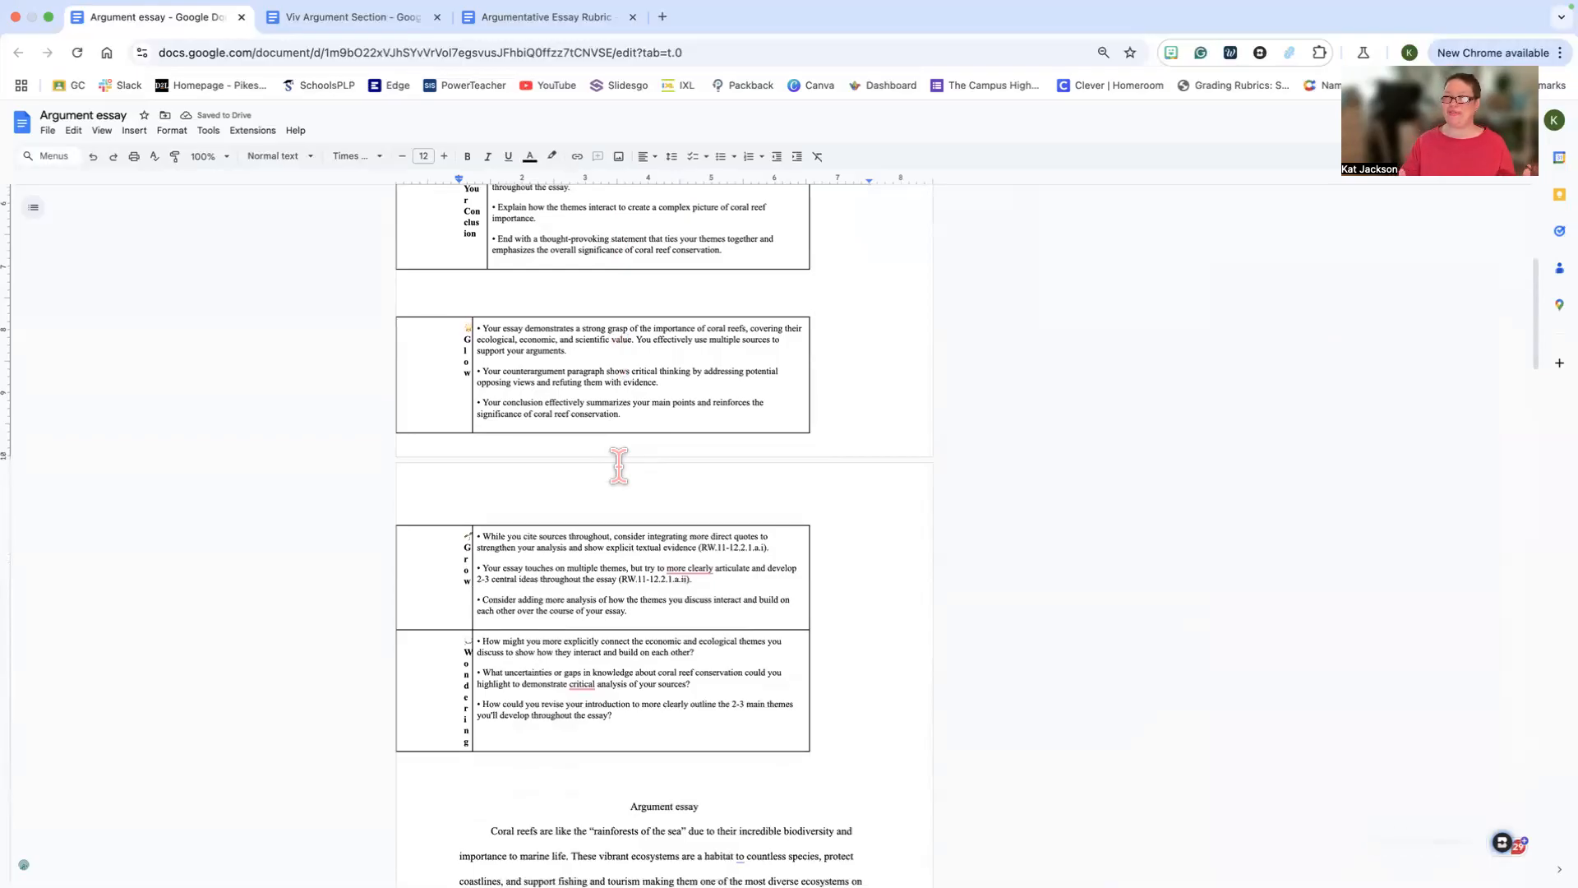
{"action": "scroll", "coordinate": [618, 467], "scroll_direction": "up", "scroll_amount": 3}
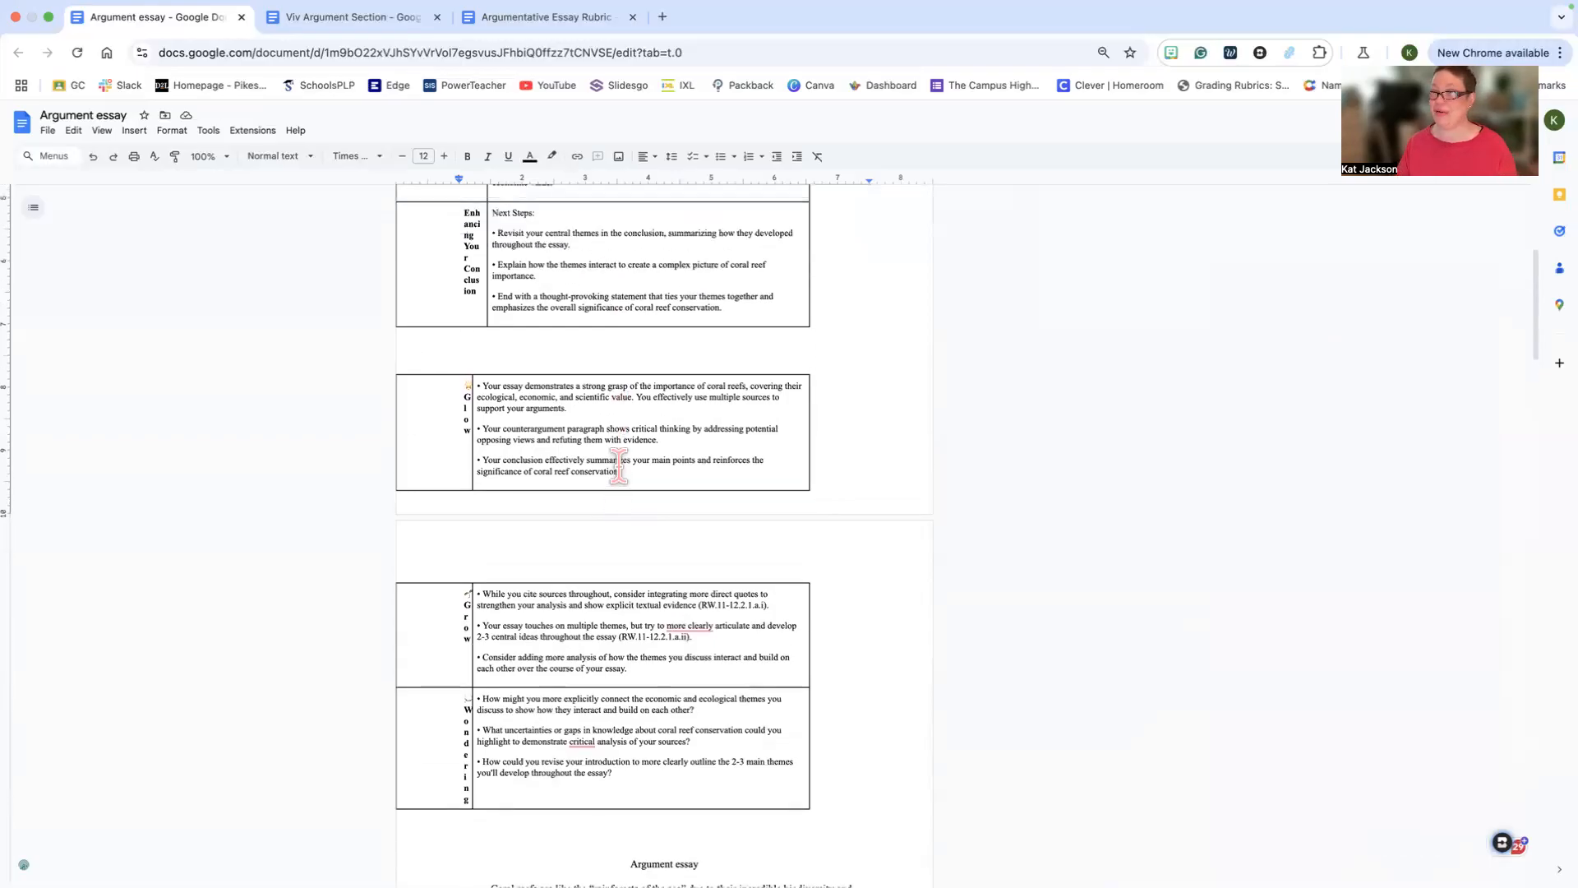
{"action": "scroll", "coordinate": [618, 466], "scroll_direction": "up", "scroll_amount": 1}
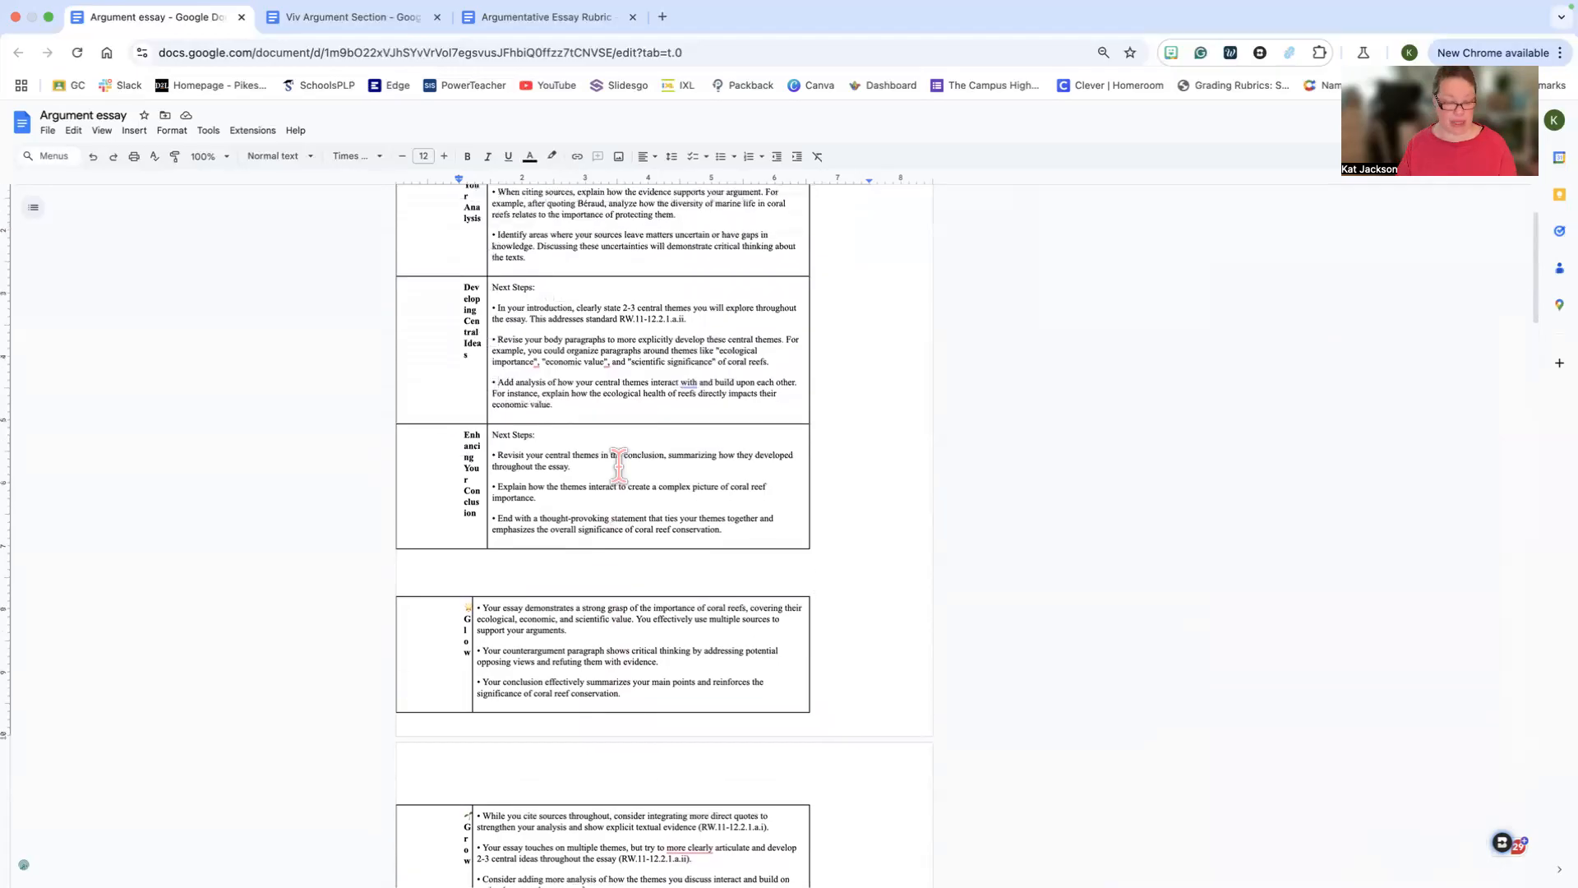
{"action": "key", "text": "super+z"}
{"action": "key", "text": "super+z"}
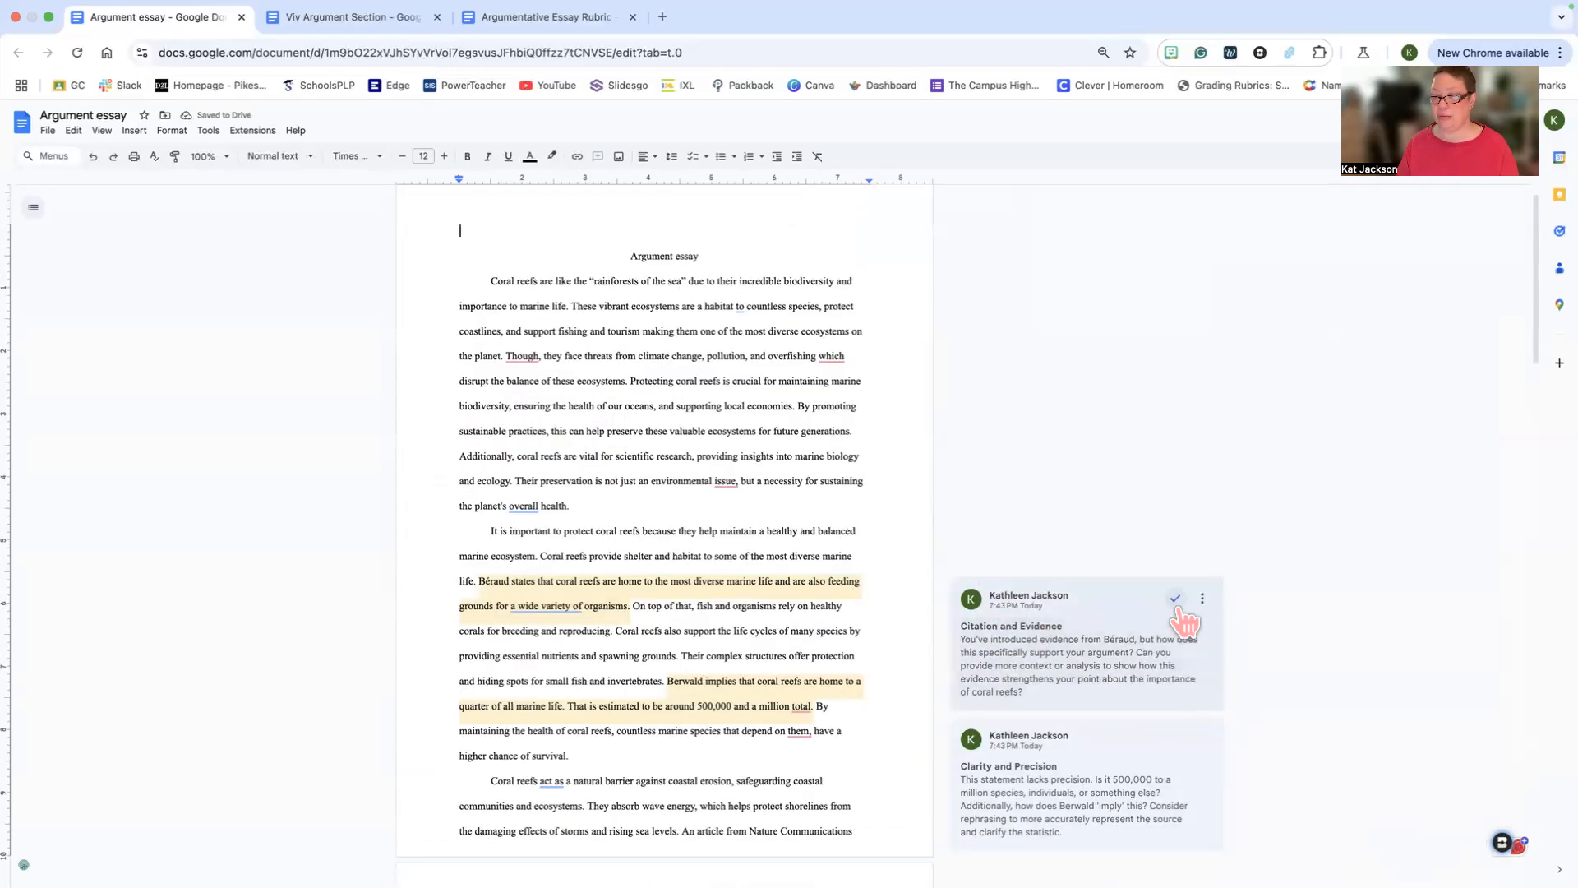
- Resolve all the posted feedback comments on the essay, from Citation and Evidence through Conclusion Effectiveness
{"action": "left_click", "coordinate": [1174, 598]}
{"action": "left_click", "coordinate": [1176, 526]}
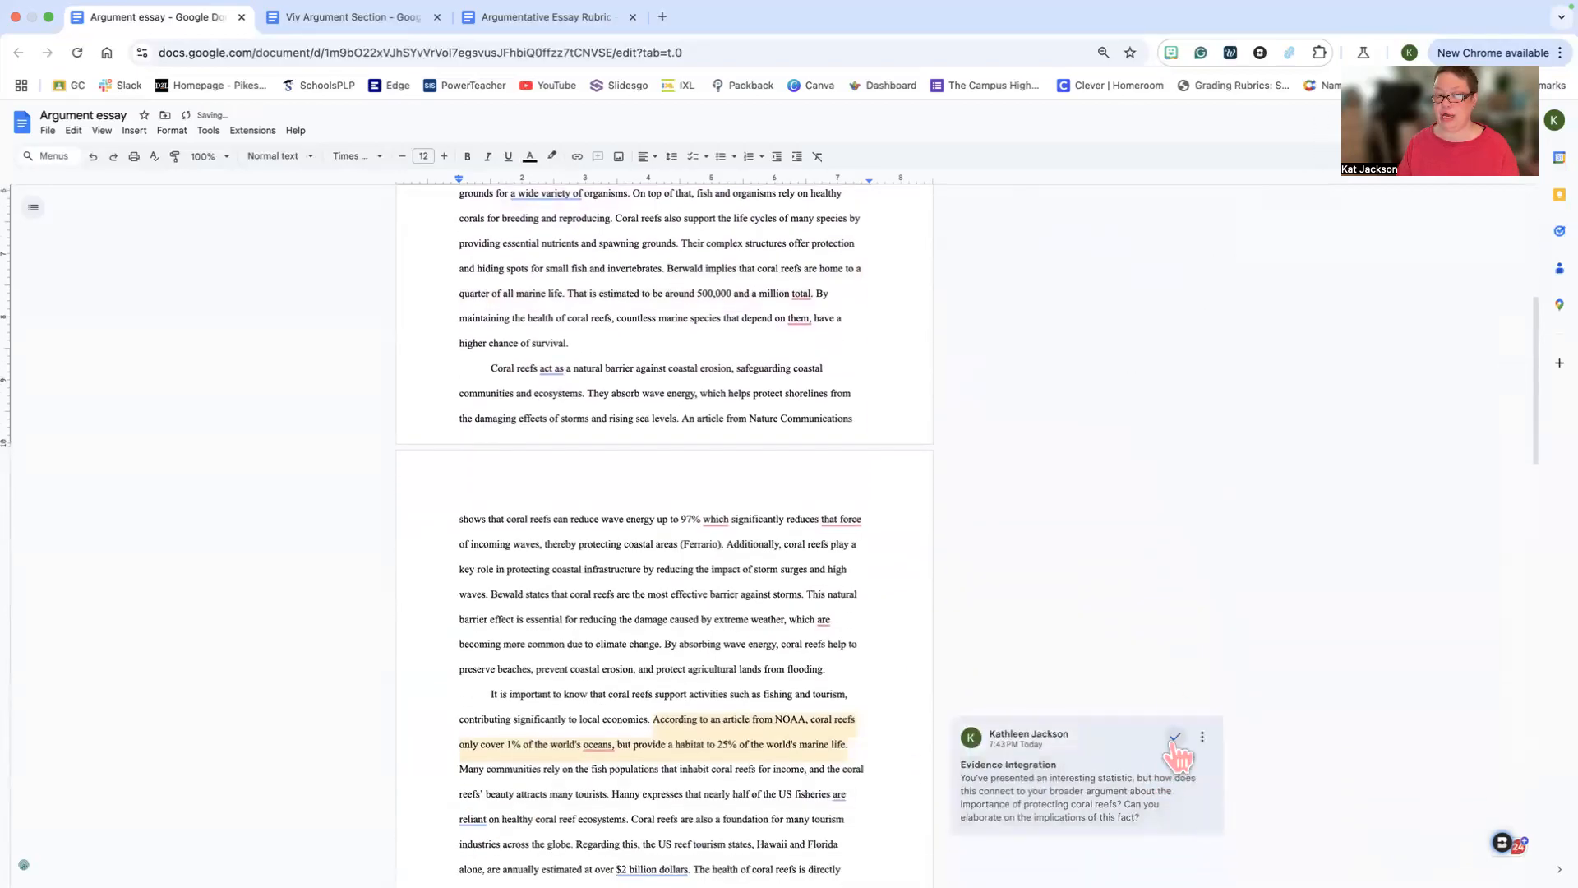
{"action": "left_click", "coordinate": [1176, 737]}
{"action": "left_click", "coordinate": [1172, 631]}
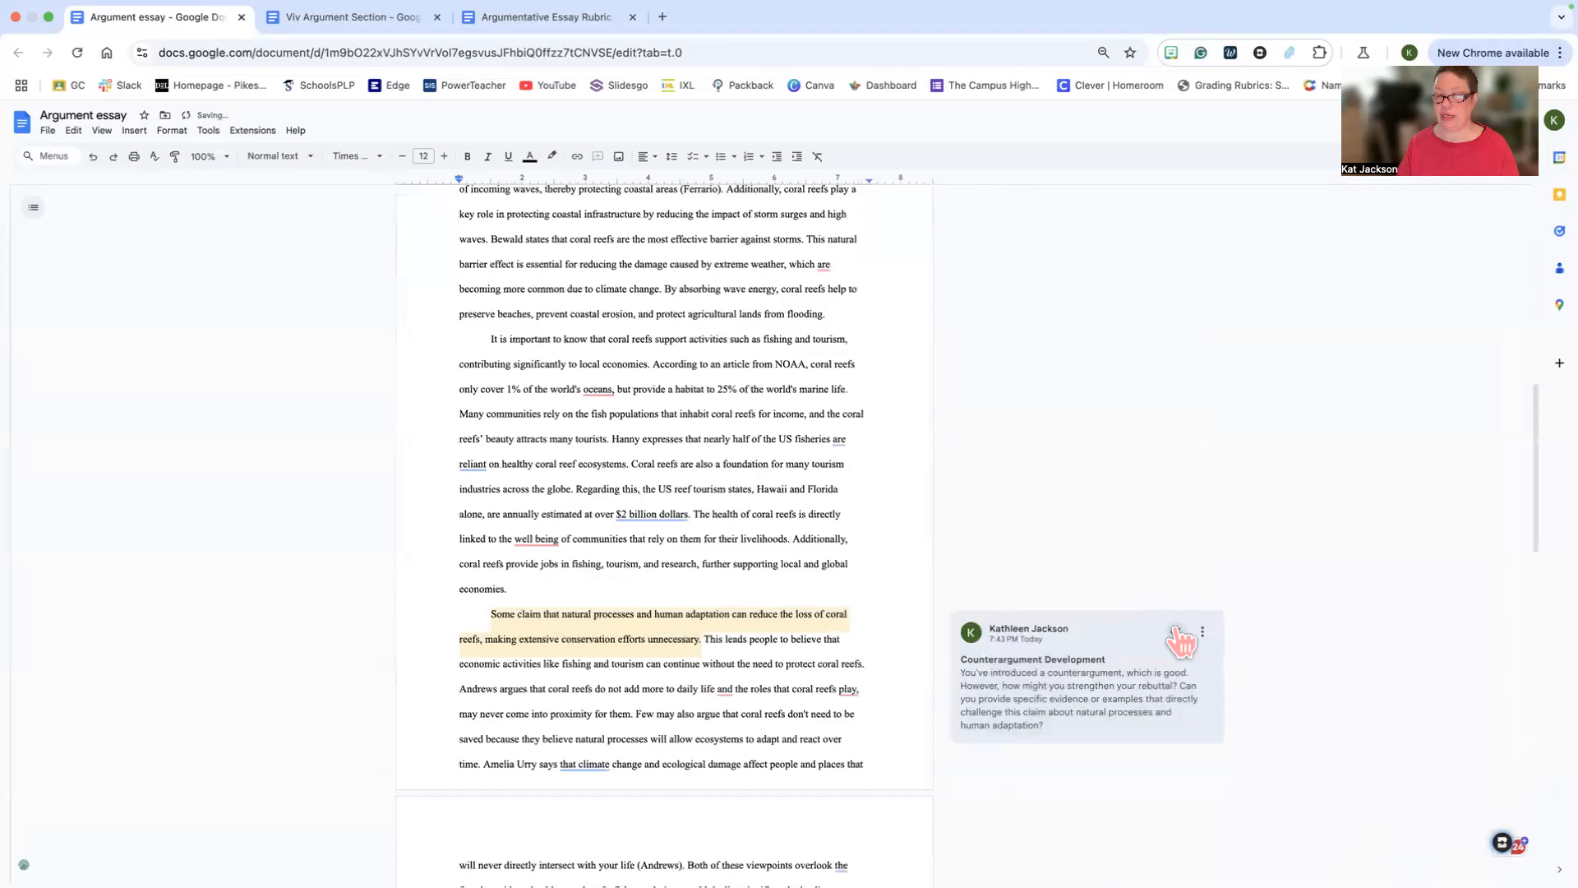
{"action": "left_click", "coordinate": [1172, 630]}
{"action": "scroll", "coordinate": [1162, 623], "scroll_direction": "up", "scroll_amount": 20}
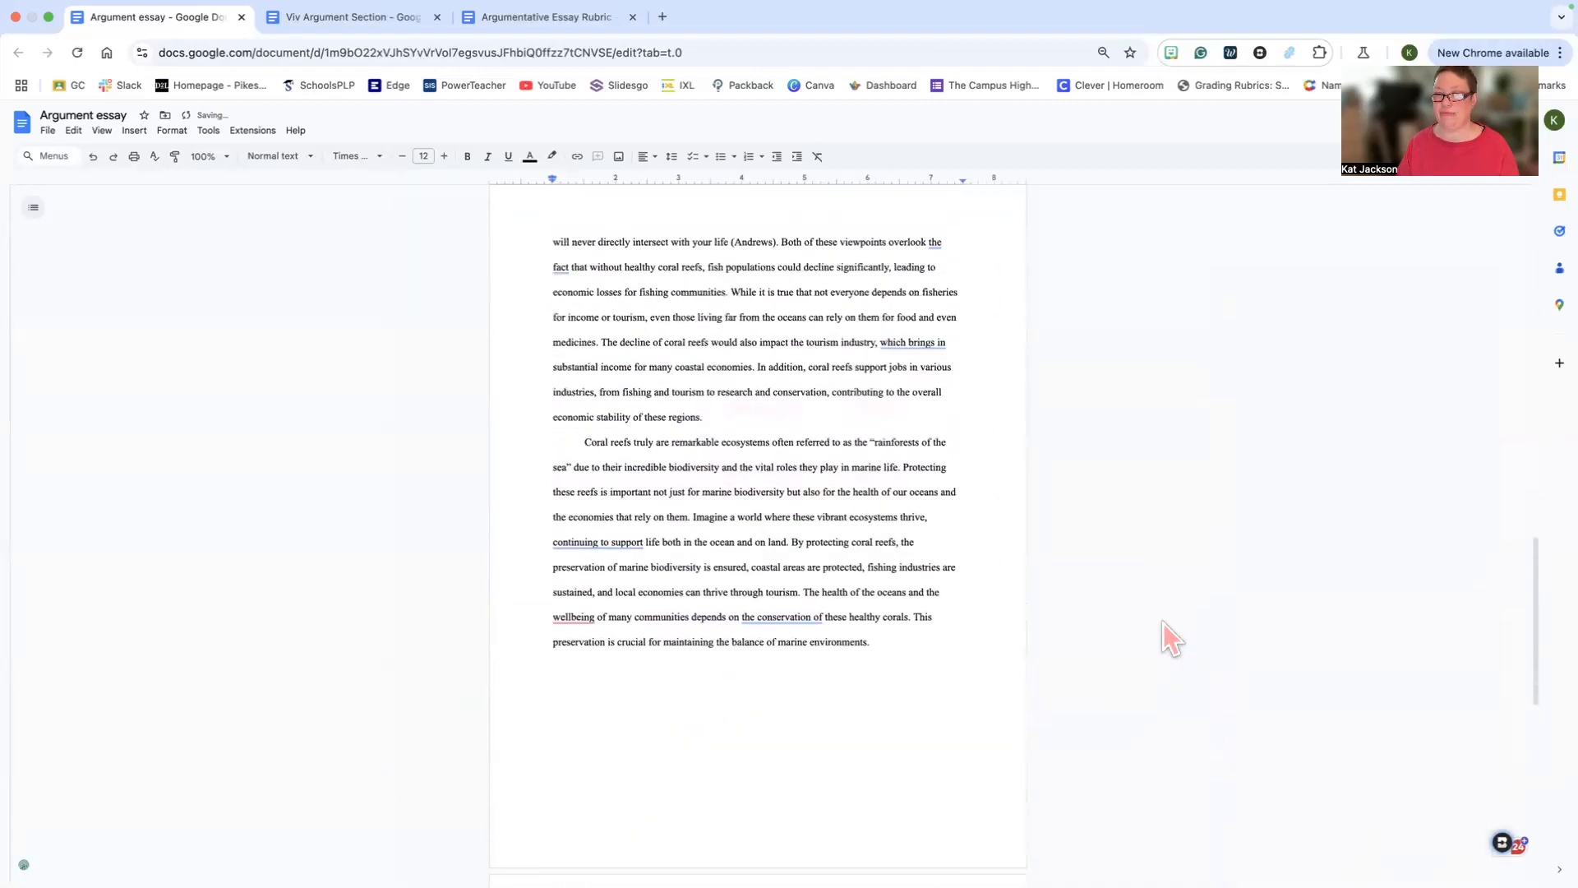
{"action": "scroll", "coordinate": [1162, 623], "scroll_direction": "up", "scroll_amount": 1}
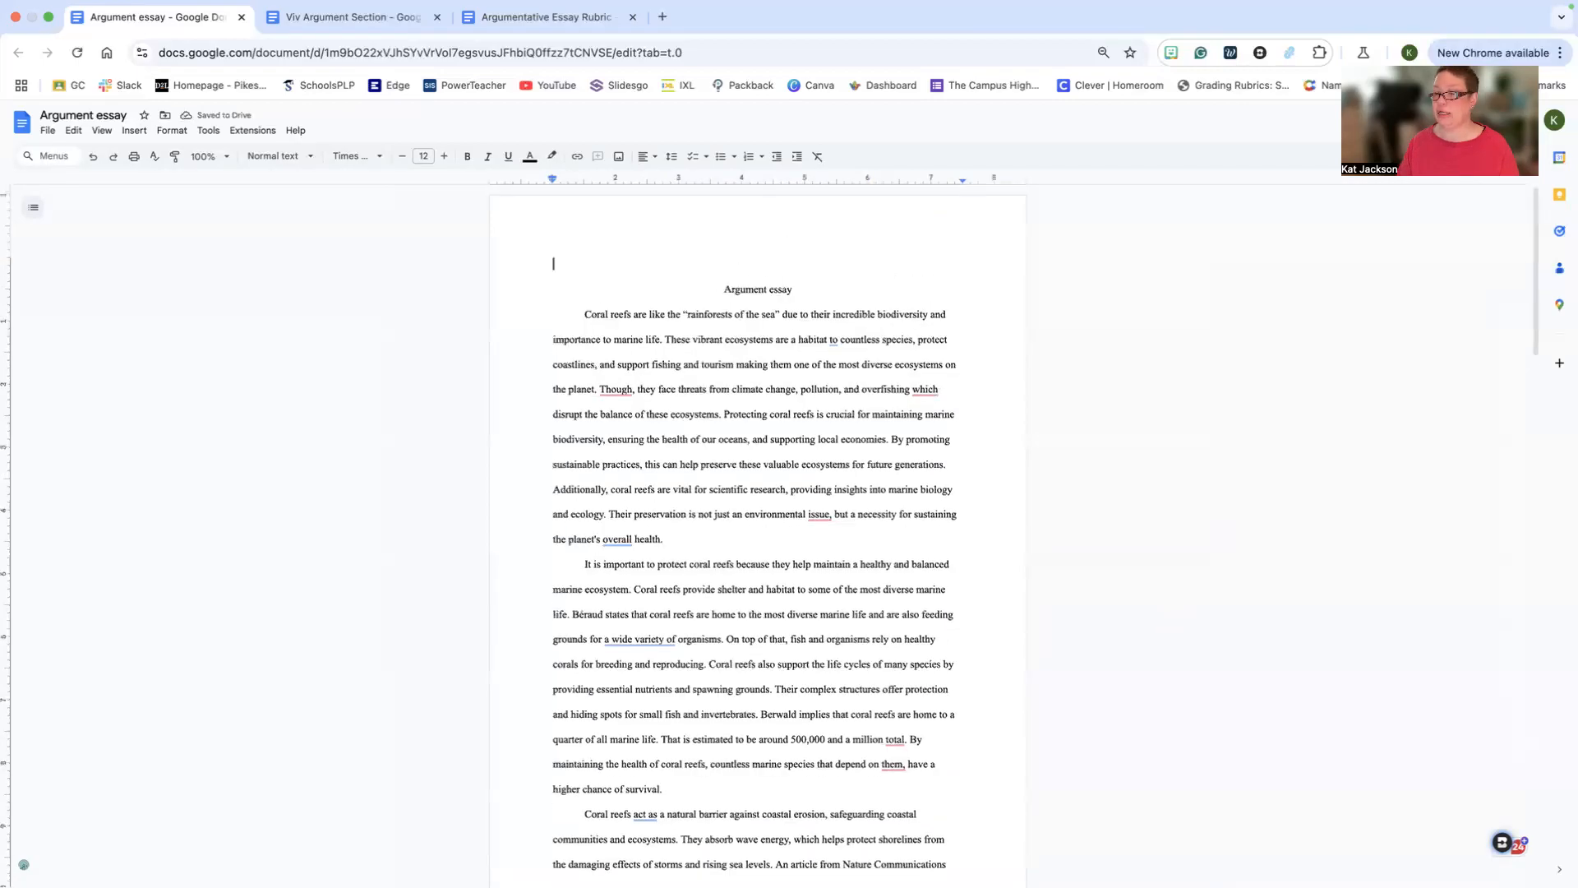
- Remove the attached standards and generate Targeted feedback at 12th Grade with the focus "Give feedback on topic sentences only"
{"action": "left_click", "coordinate": [1501, 842]}
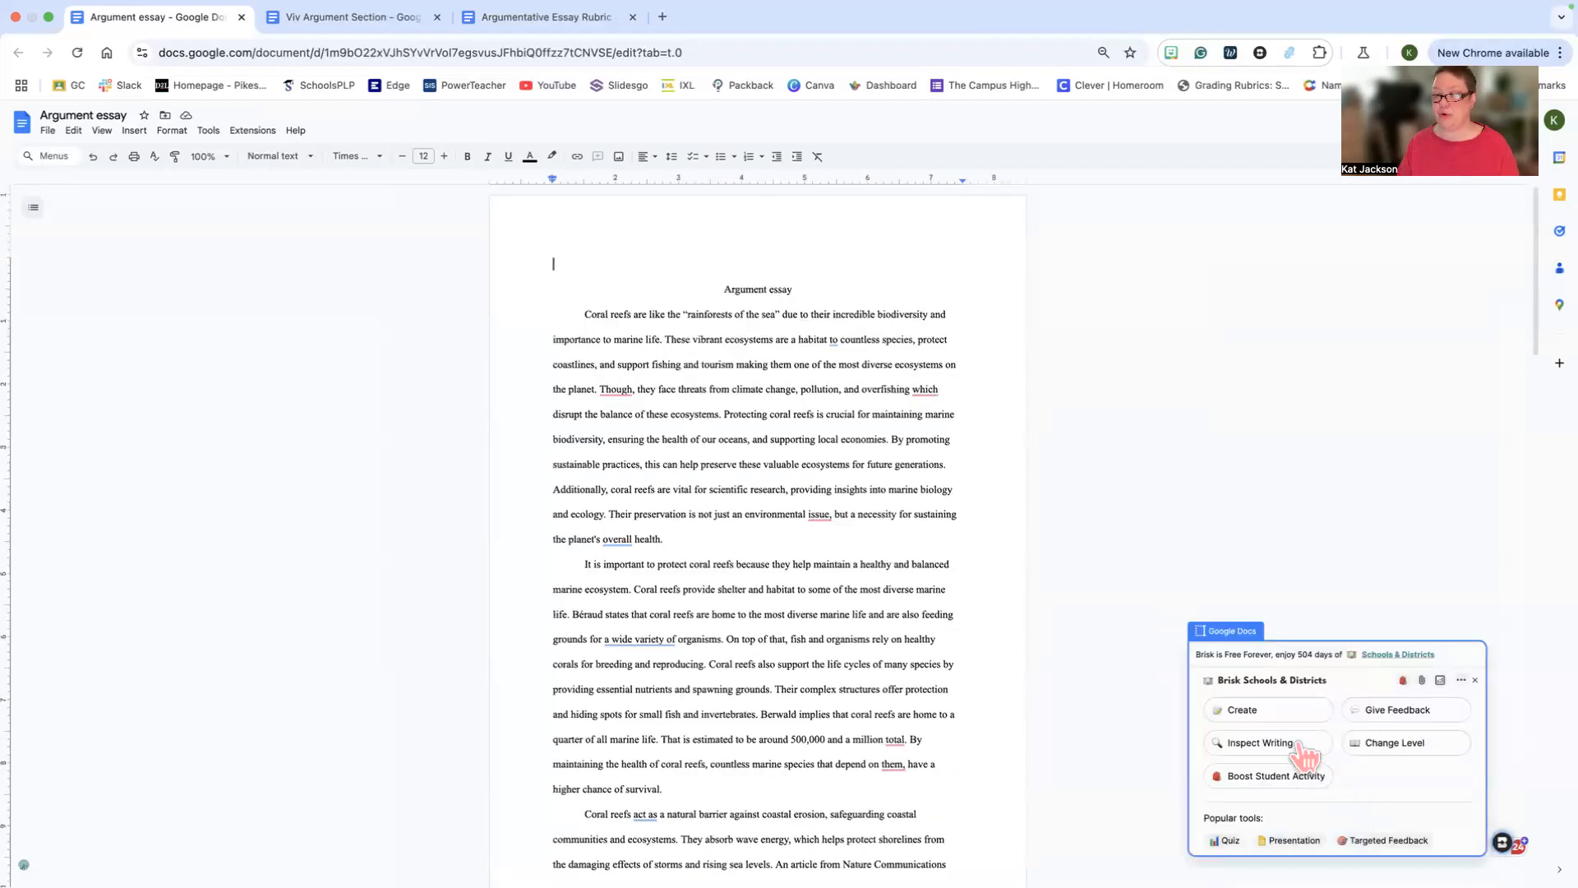
{"action": "left_click", "coordinate": [1368, 714]}
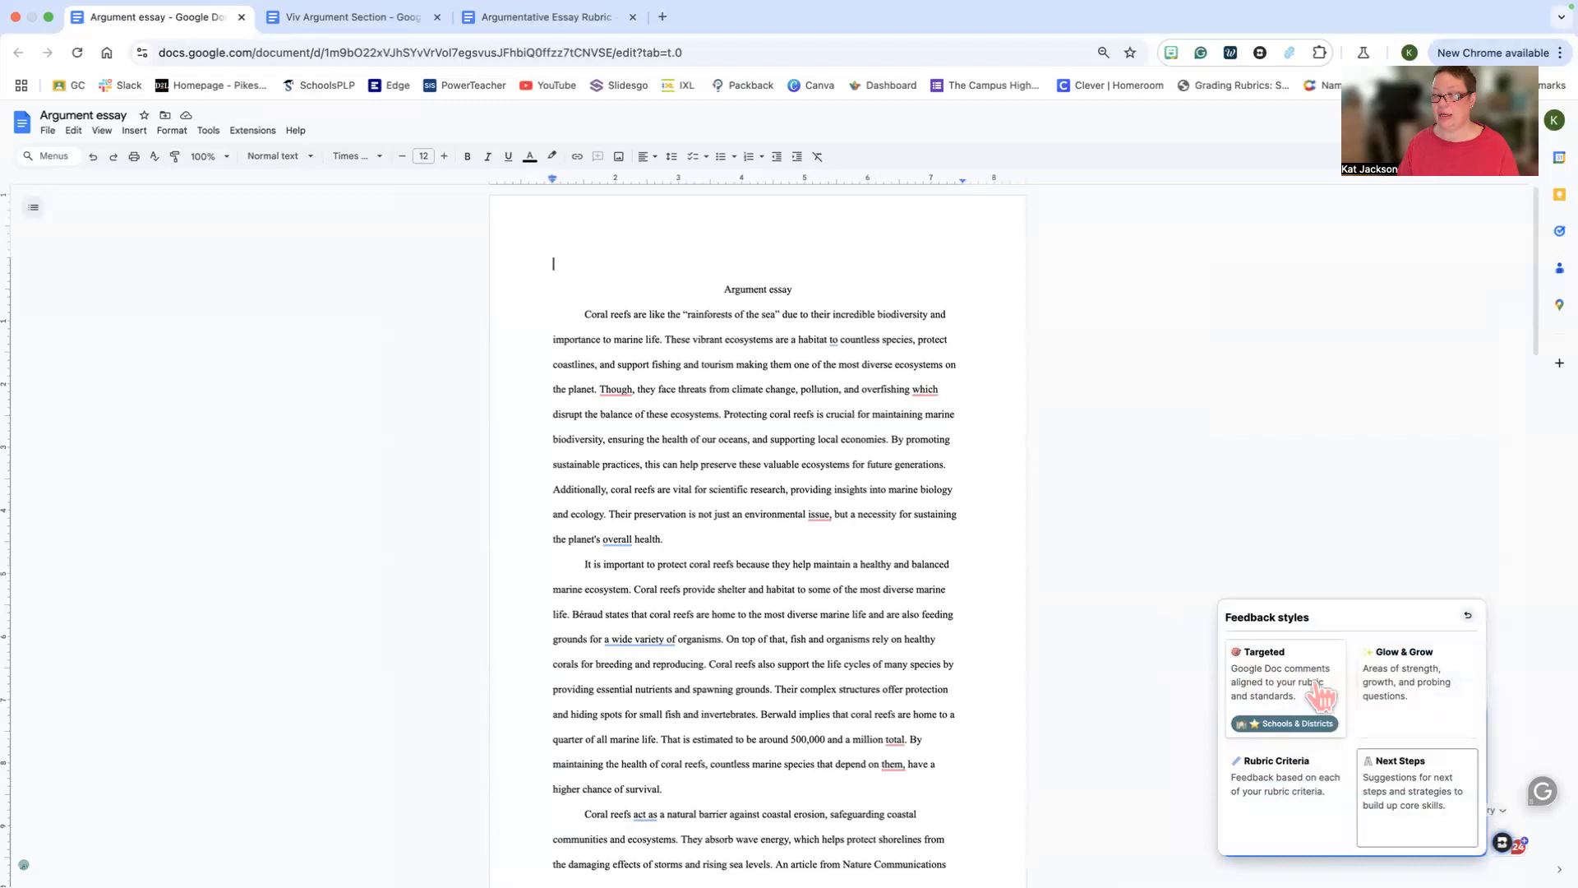
{"action": "left_click", "coordinate": [1287, 681]}
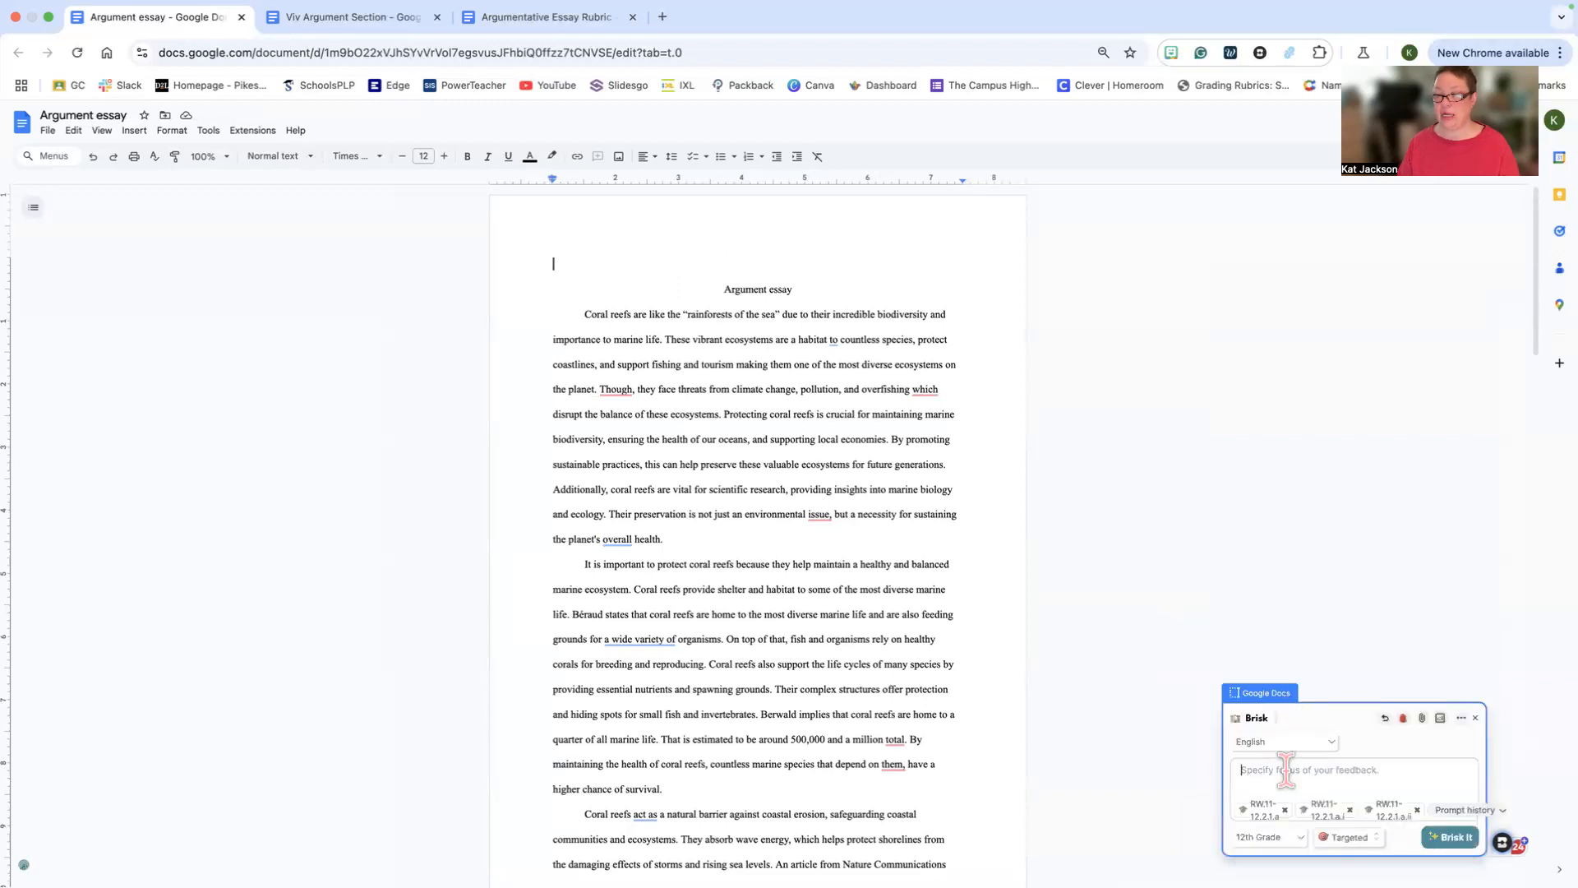
{"action": "left_click", "coordinate": [1285, 810]}
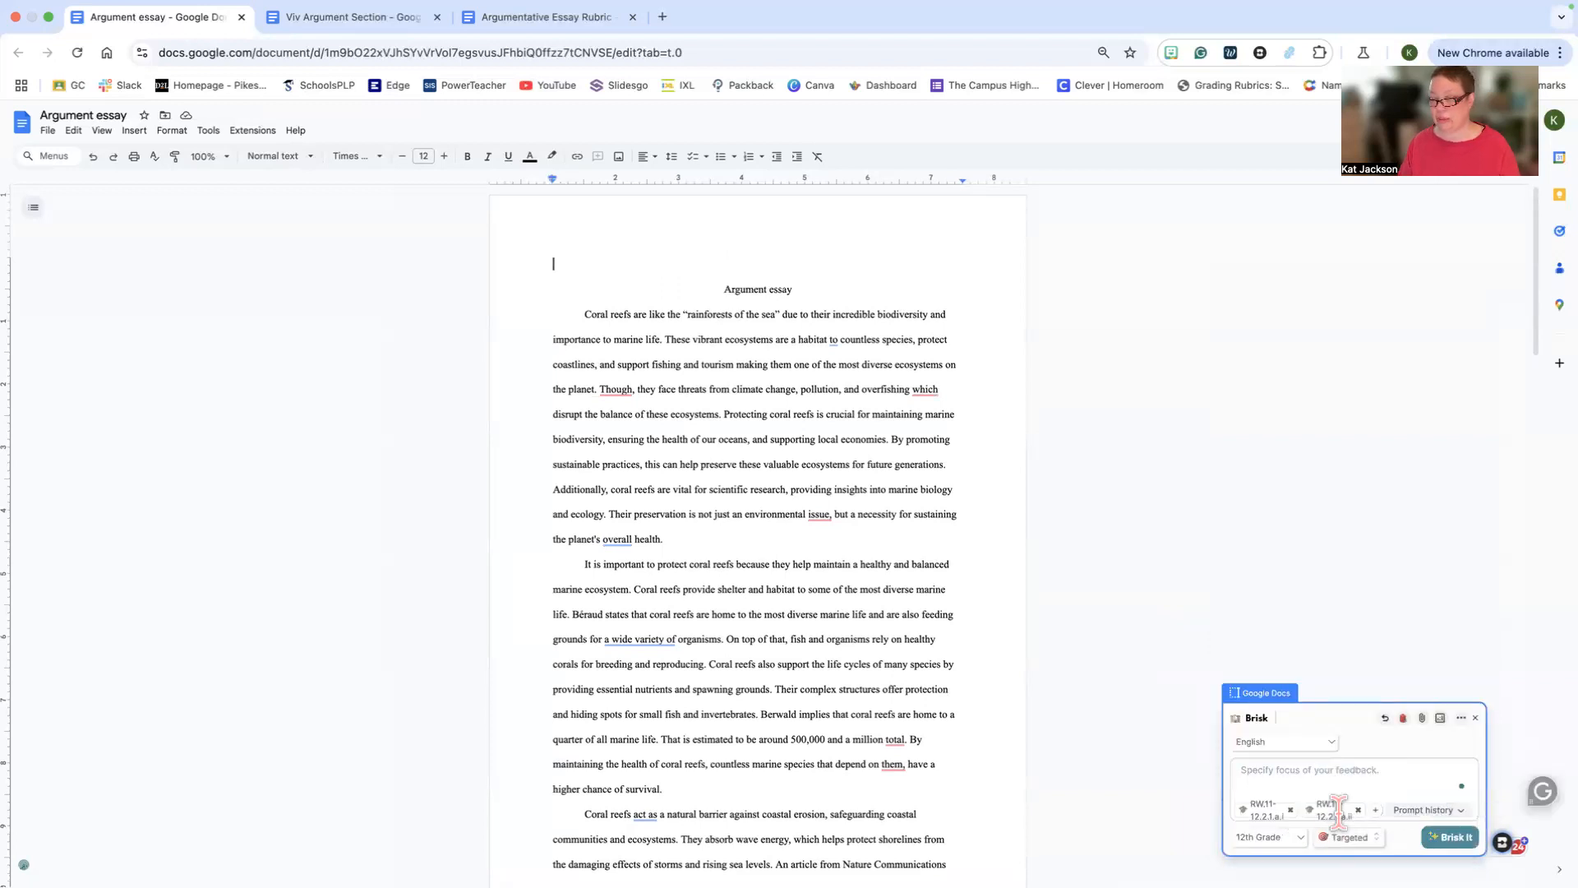
{"action": "left_click", "coordinate": [1316, 810]}
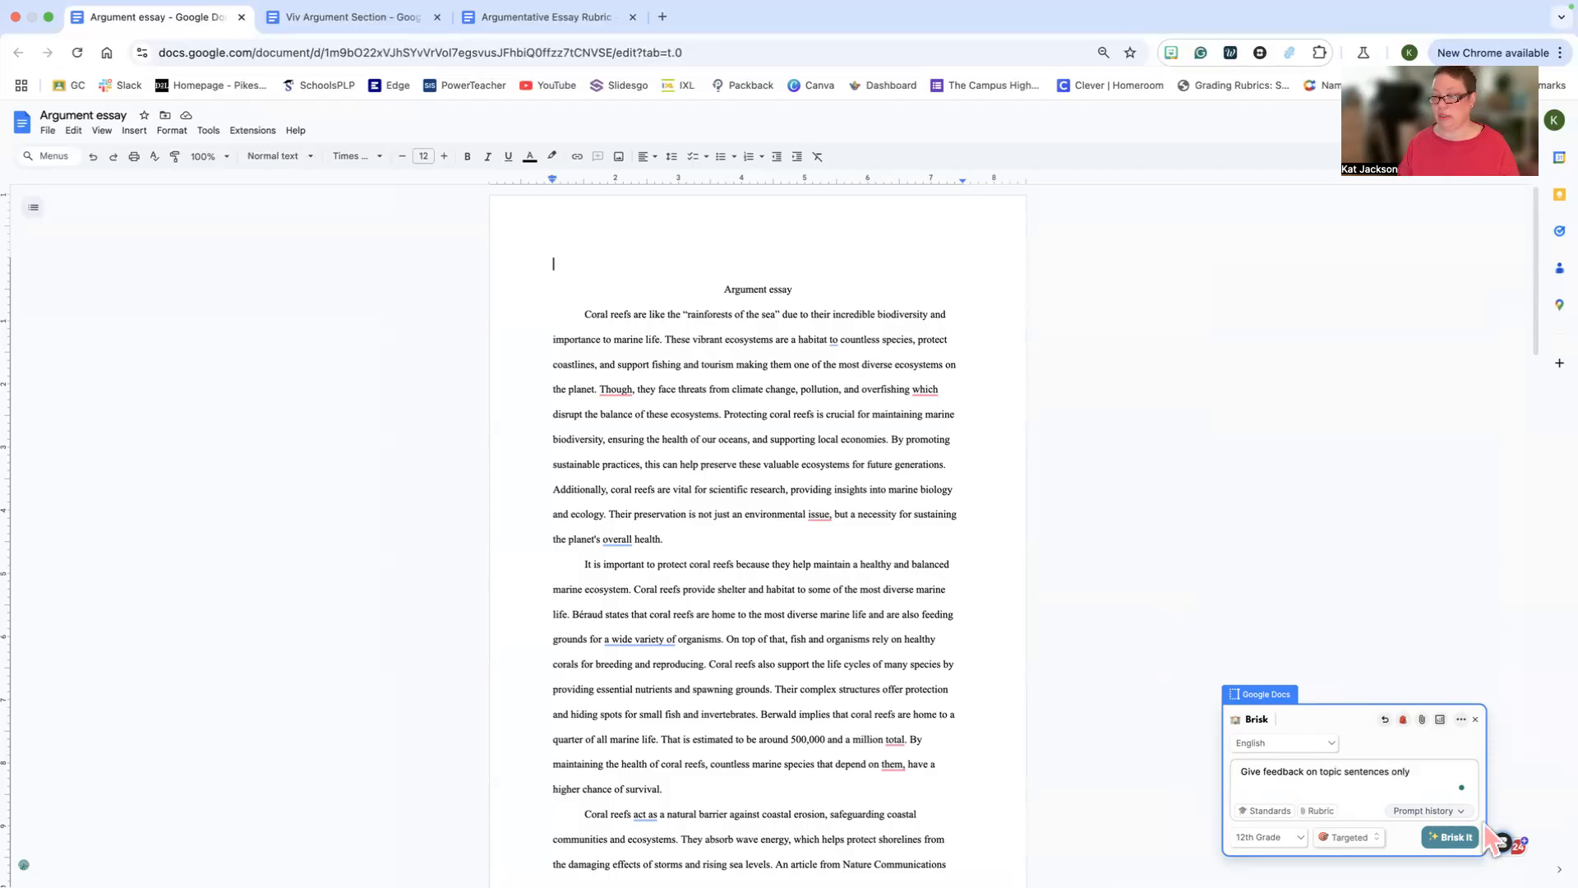
{"action": "left_click", "coordinate": [1453, 837]}
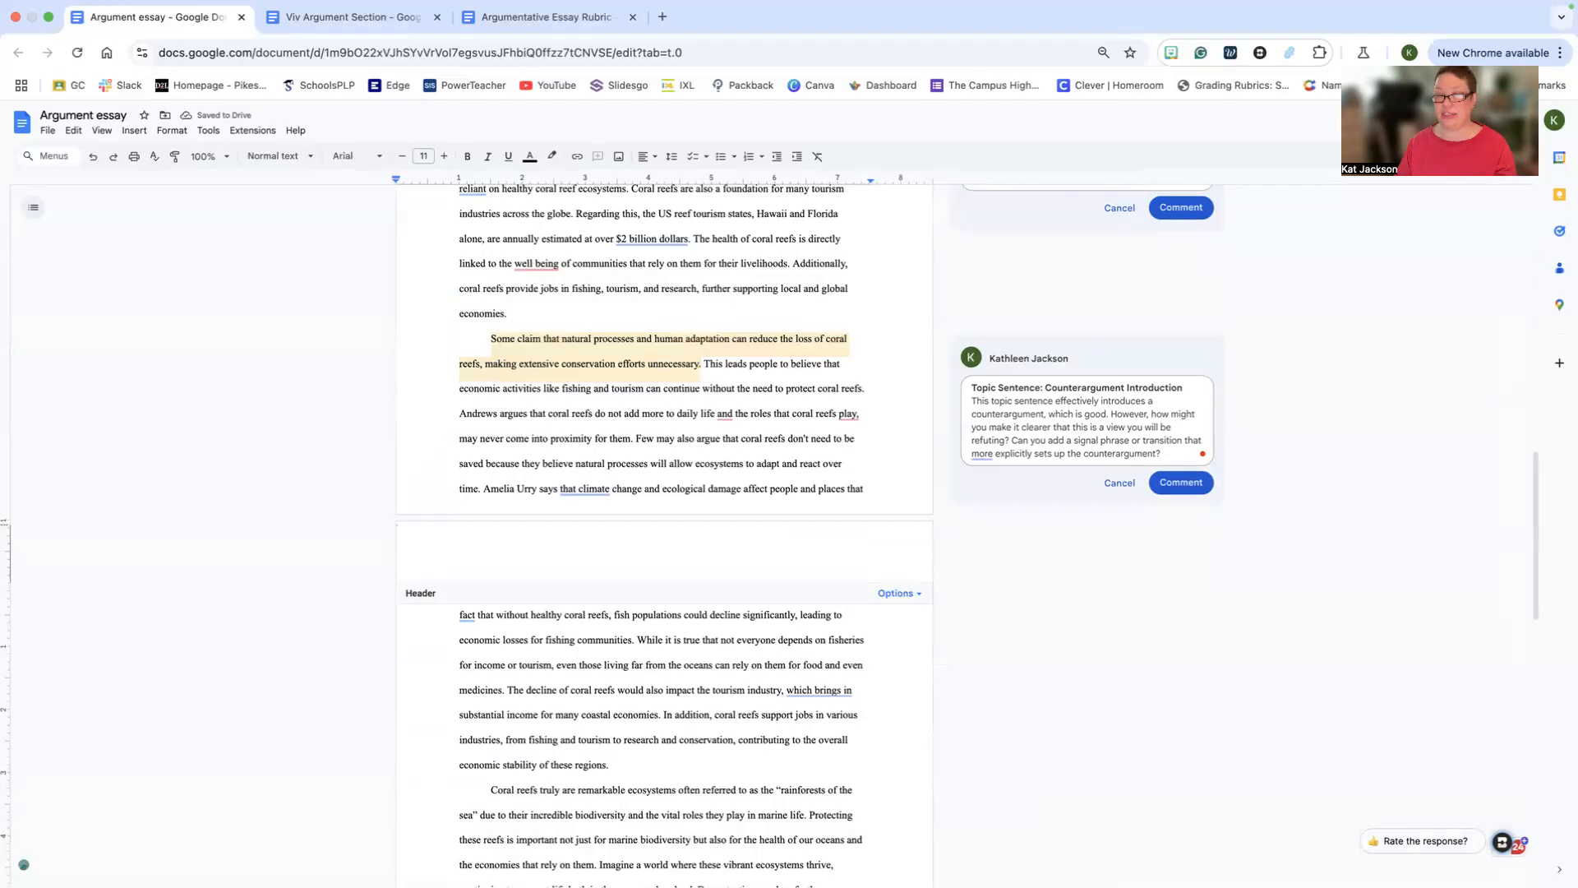
- Review the topic sentence suggestions and post the Specificity and Argument Strength comments on the second and third paragraphs
{"action": "scroll", "coordinate": [1175, 715], "scroll_direction": "up", "scroll_amount": 7}
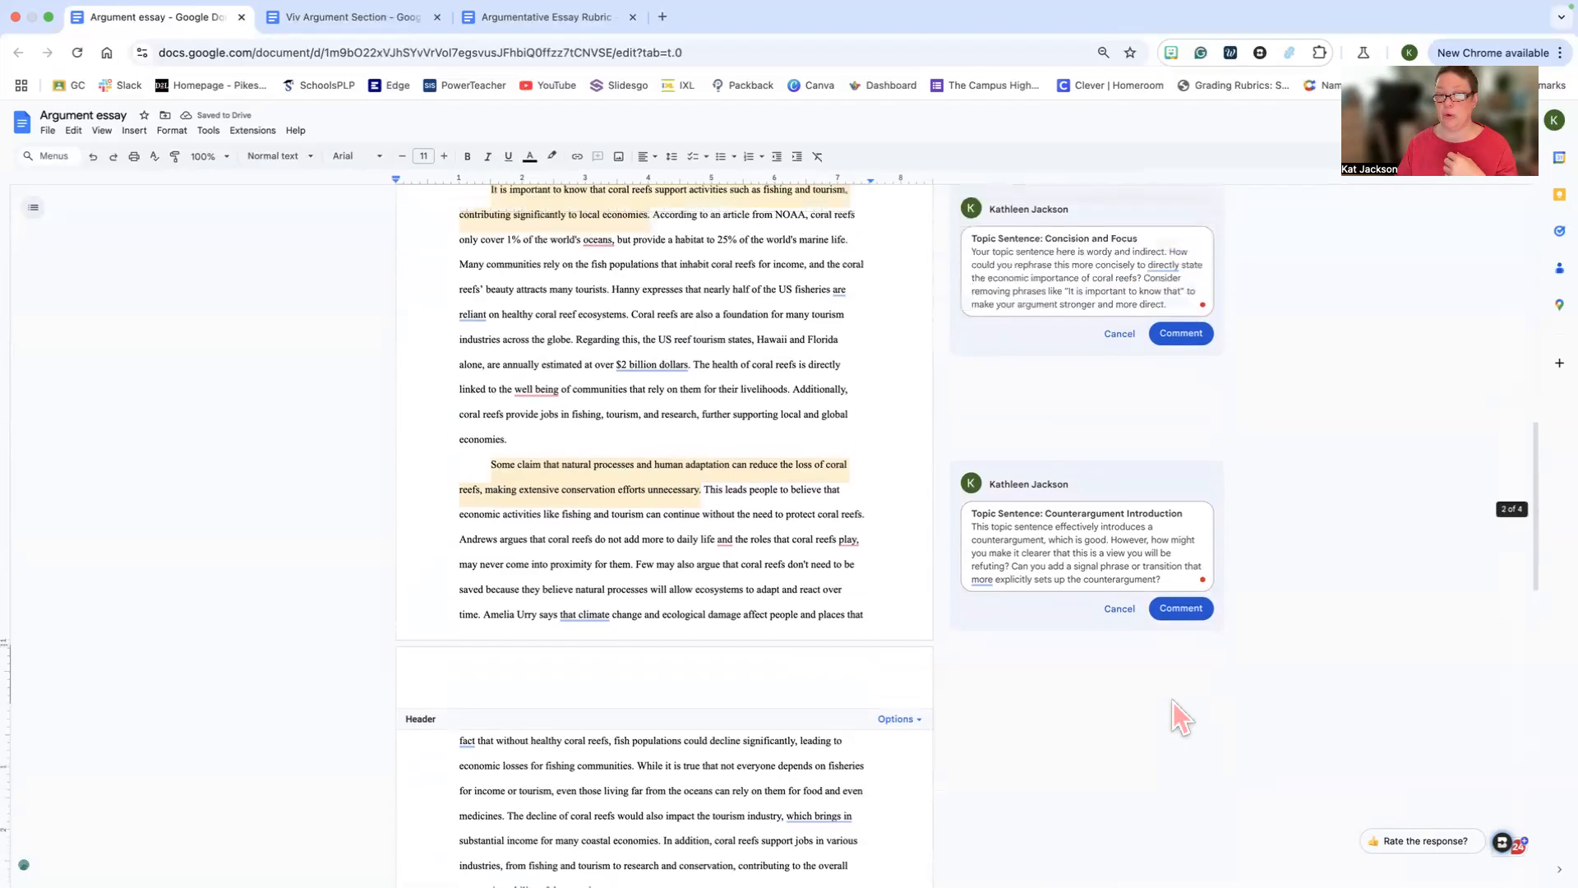
{"action": "scroll", "coordinate": [1175, 705], "scroll_direction": "up", "scroll_amount": 3}
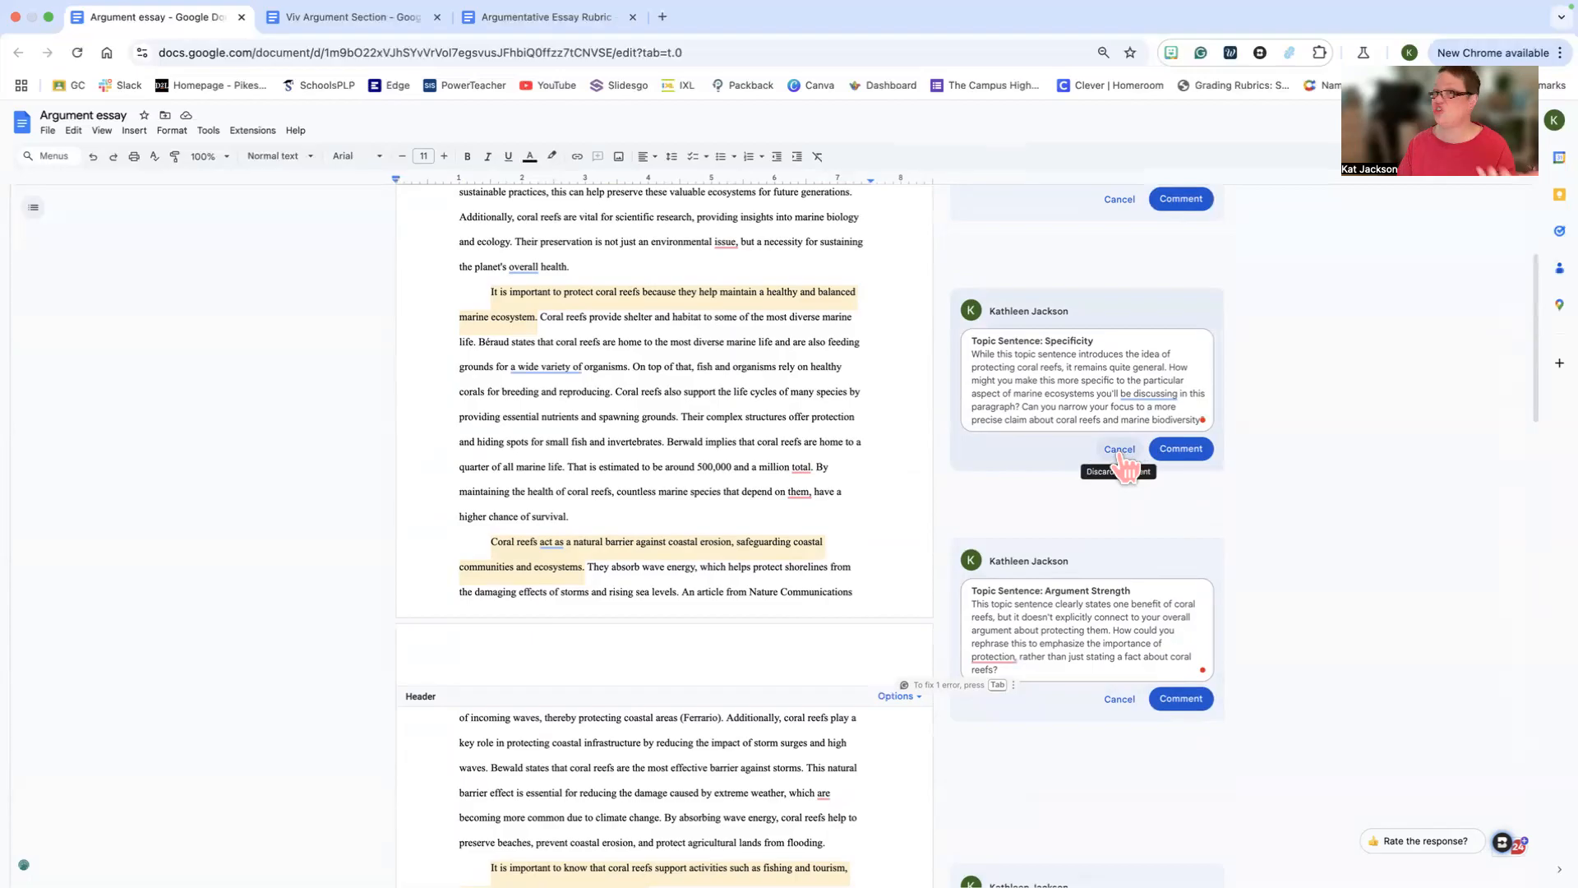
{"action": "left_click", "coordinate": [1179, 457]}
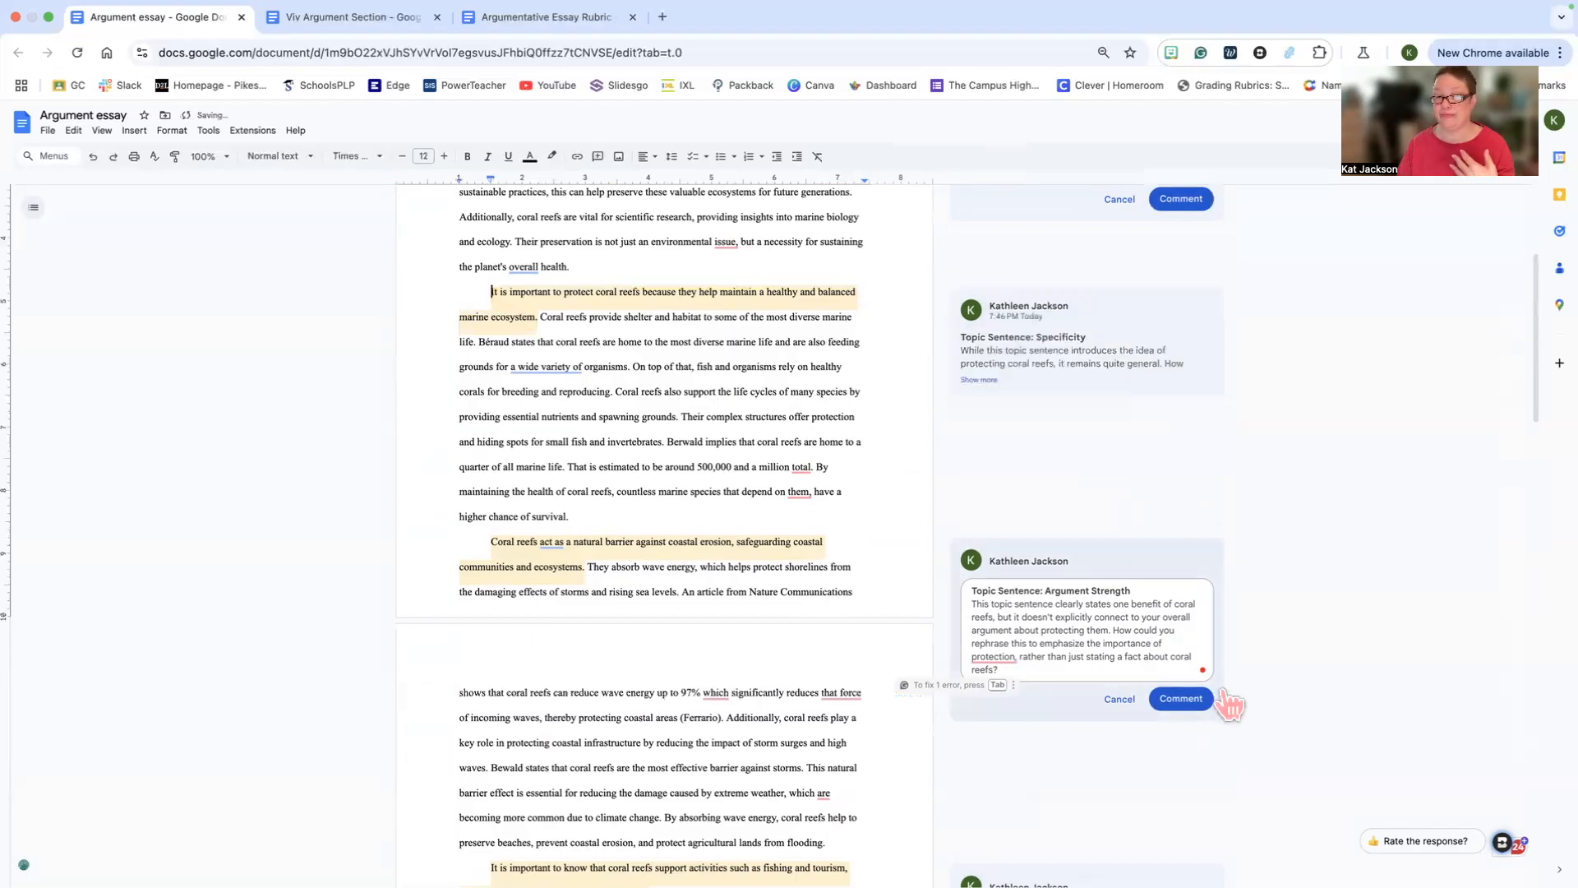
{"action": "left_click", "coordinate": [1181, 698]}
{"action": "left_click", "coordinate": [1194, 657]}
{"action": "left_click", "coordinate": [1126, 575]}
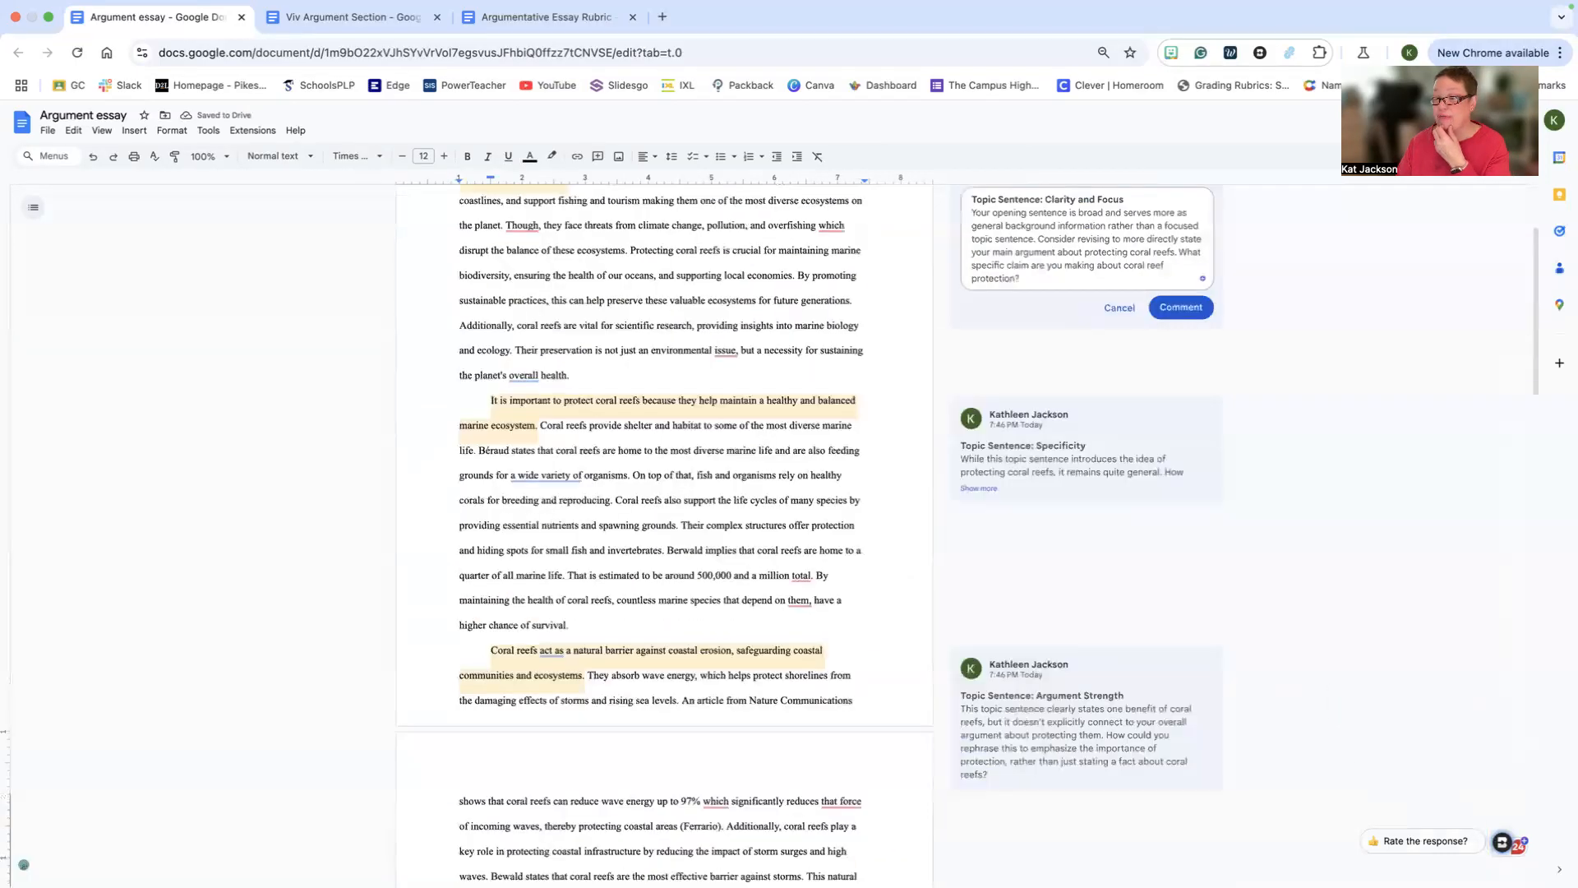
- Start a new feedback request on the essay using the Rubric Criteria style
{"action": "left_click", "coordinate": [1503, 843]}
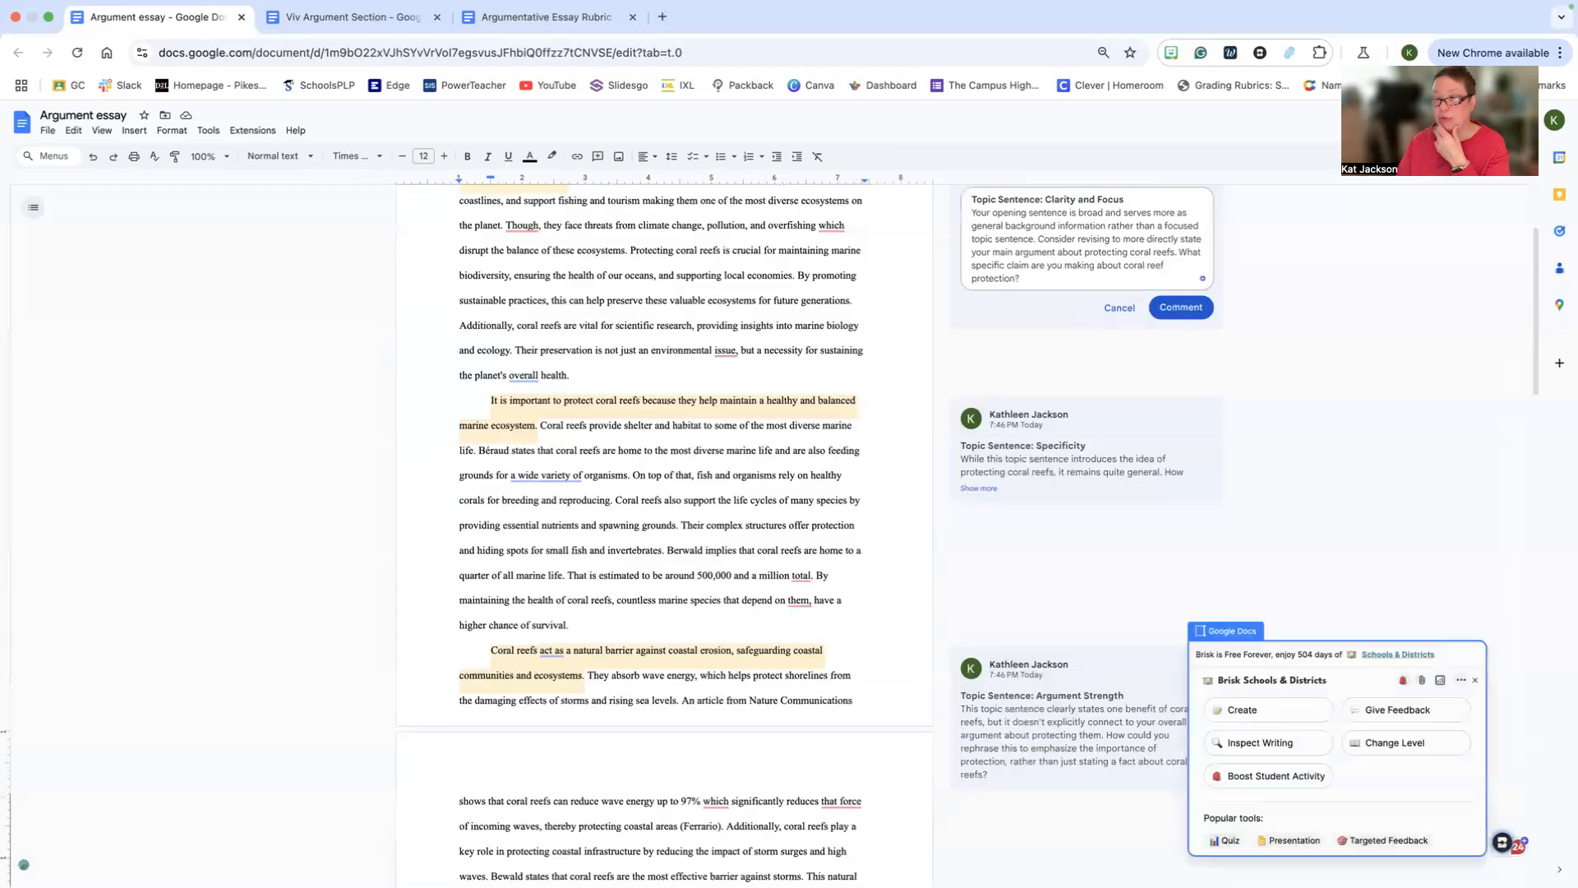
{"action": "left_click", "coordinate": [1401, 712]}
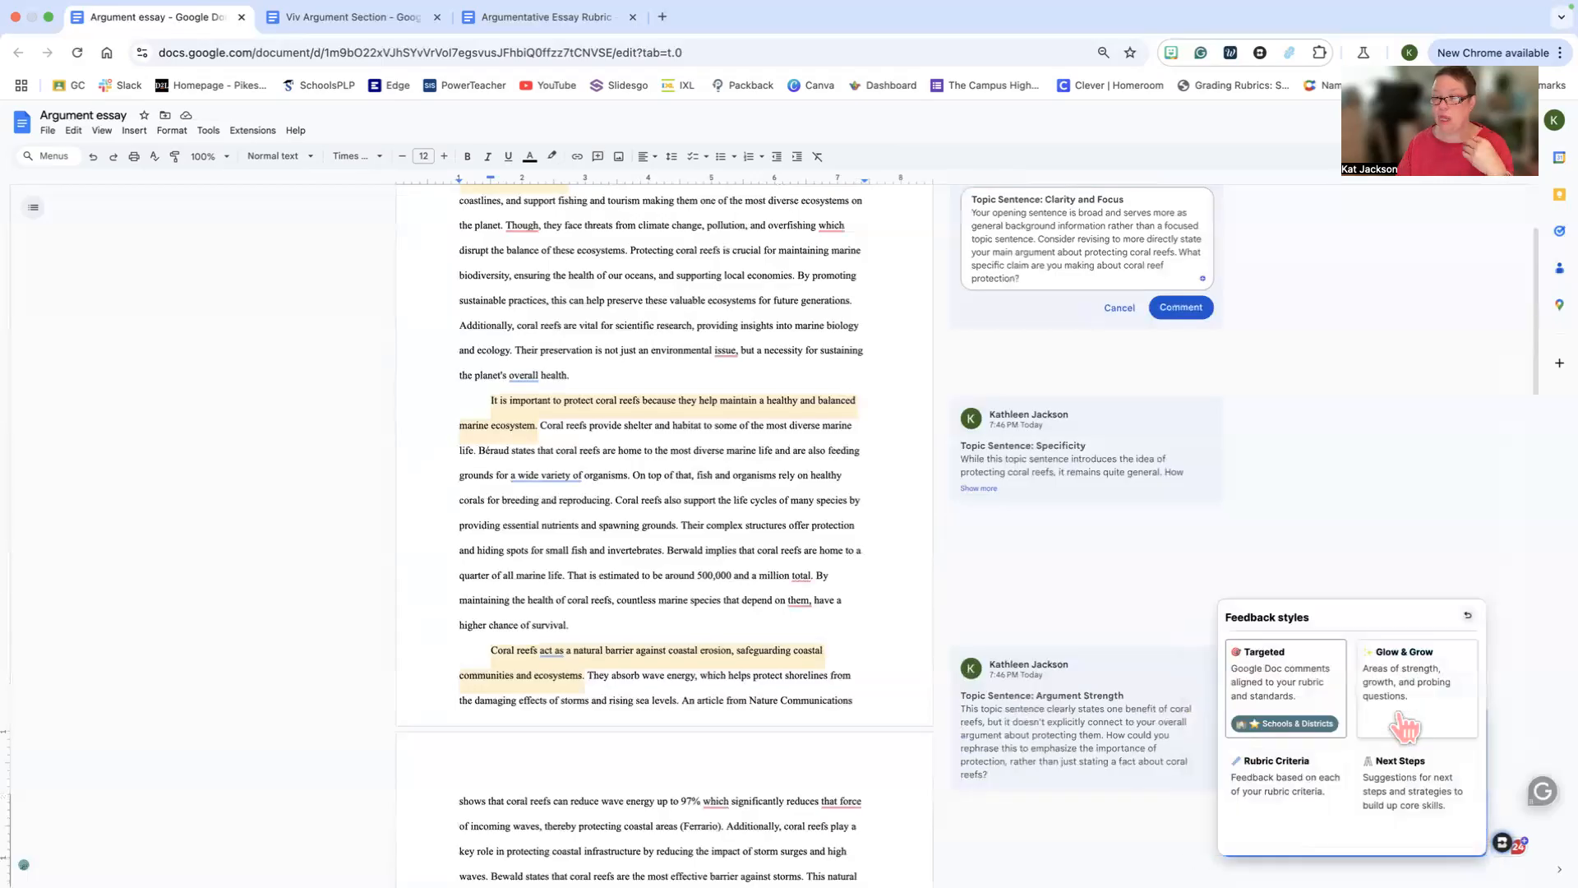
{"action": "left_click", "coordinate": [1296, 792]}
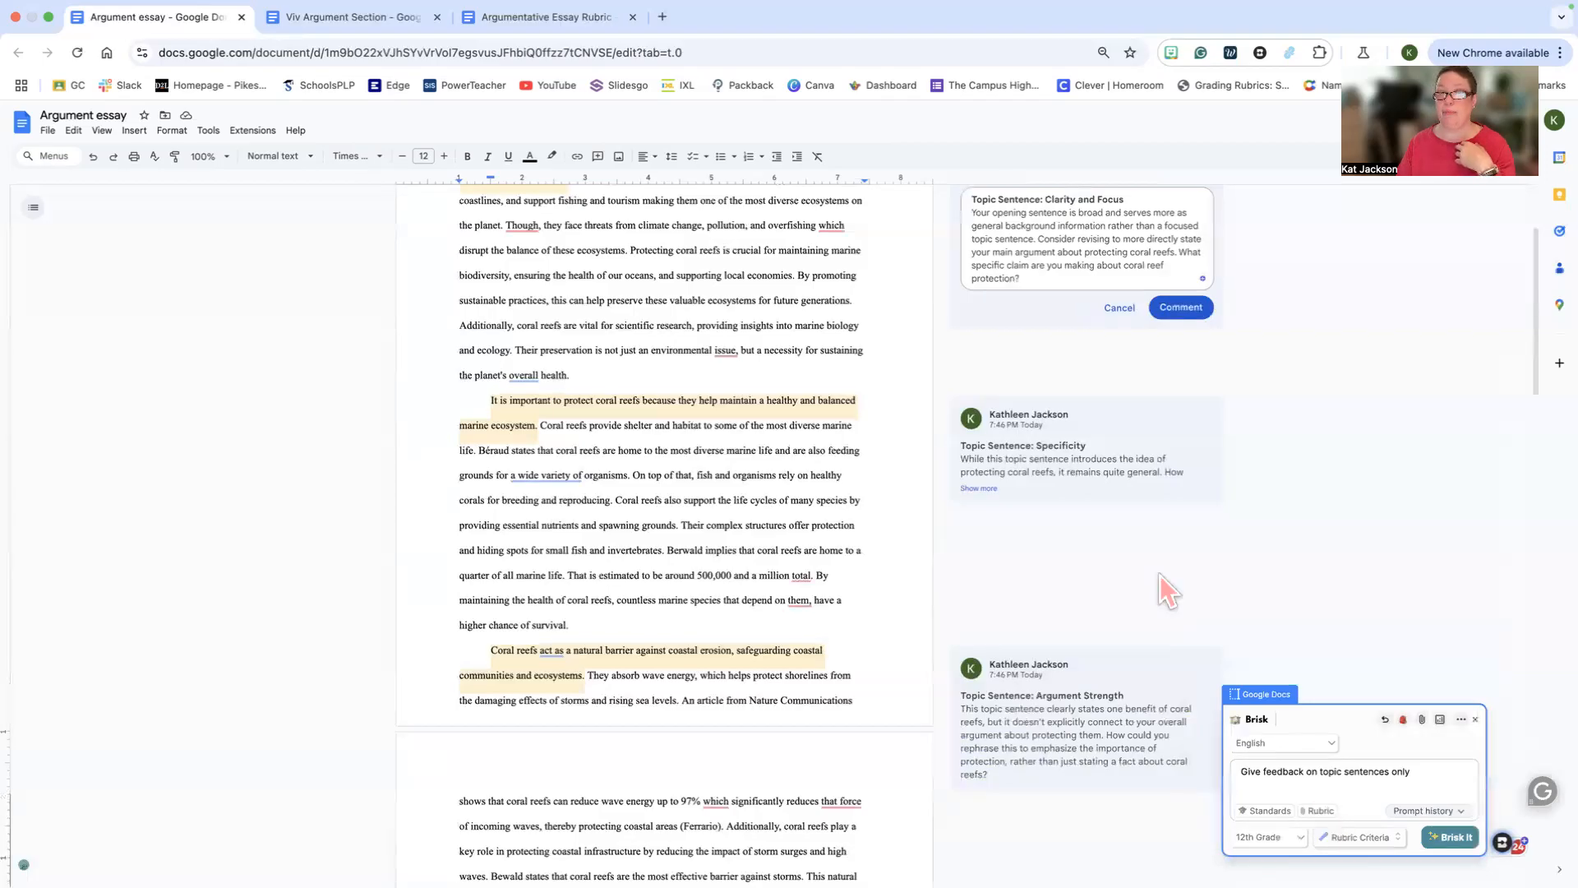
- Close the separate argument section document and select the whole rubric table in the Argumentative Essay Rubric, without the notes below it
{"action": "left_click", "coordinate": [490, 23]}
{"action": "left_click", "coordinate": [436, 17]}
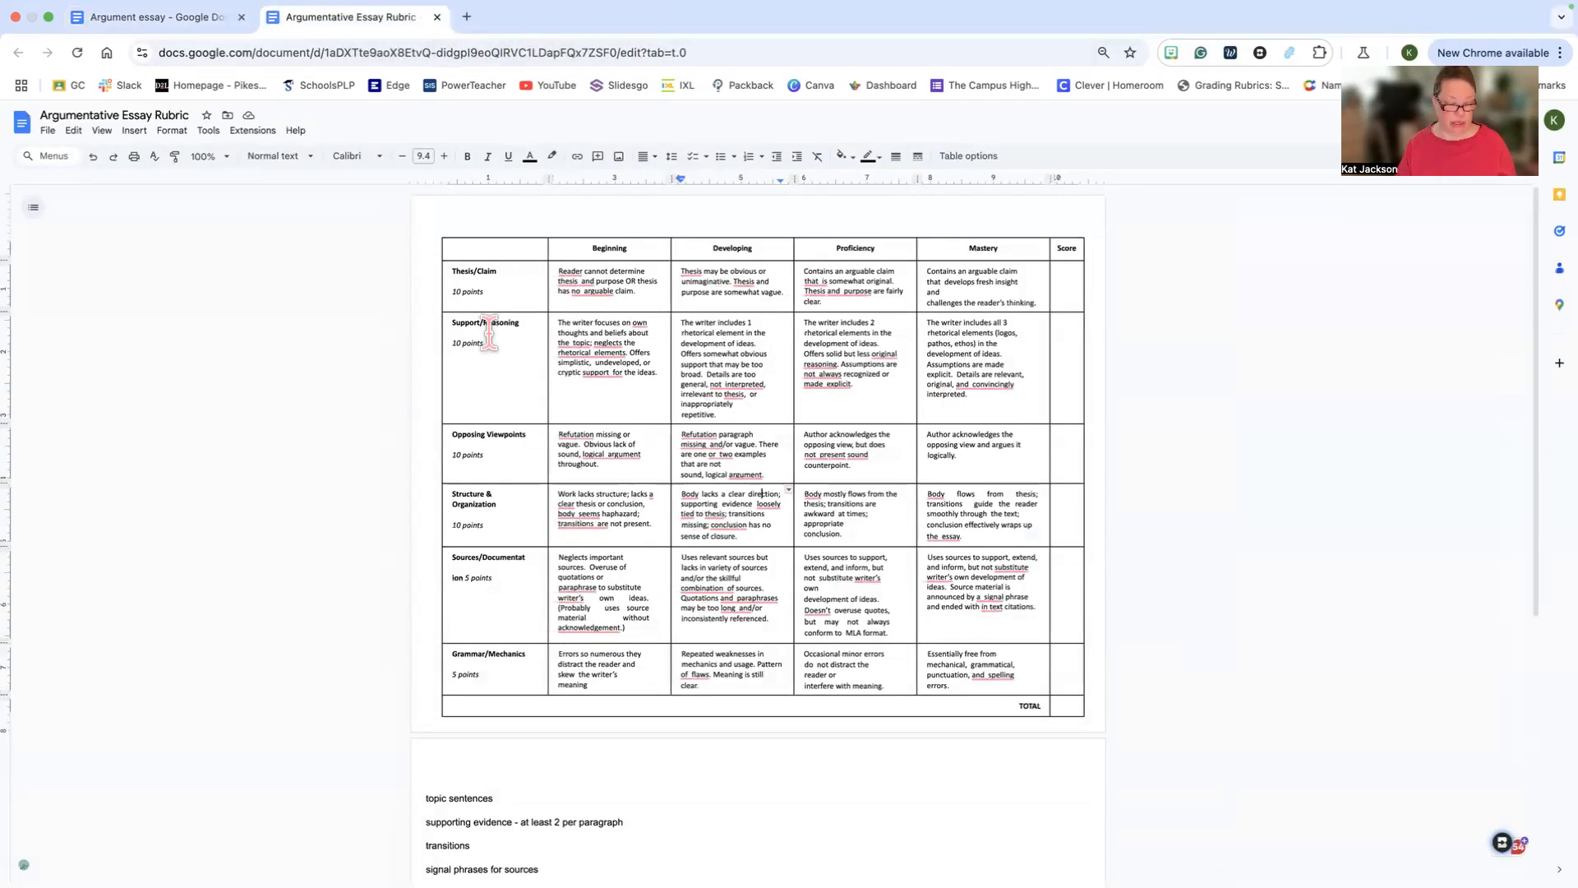
{"action": "key", "text": "super+a"}
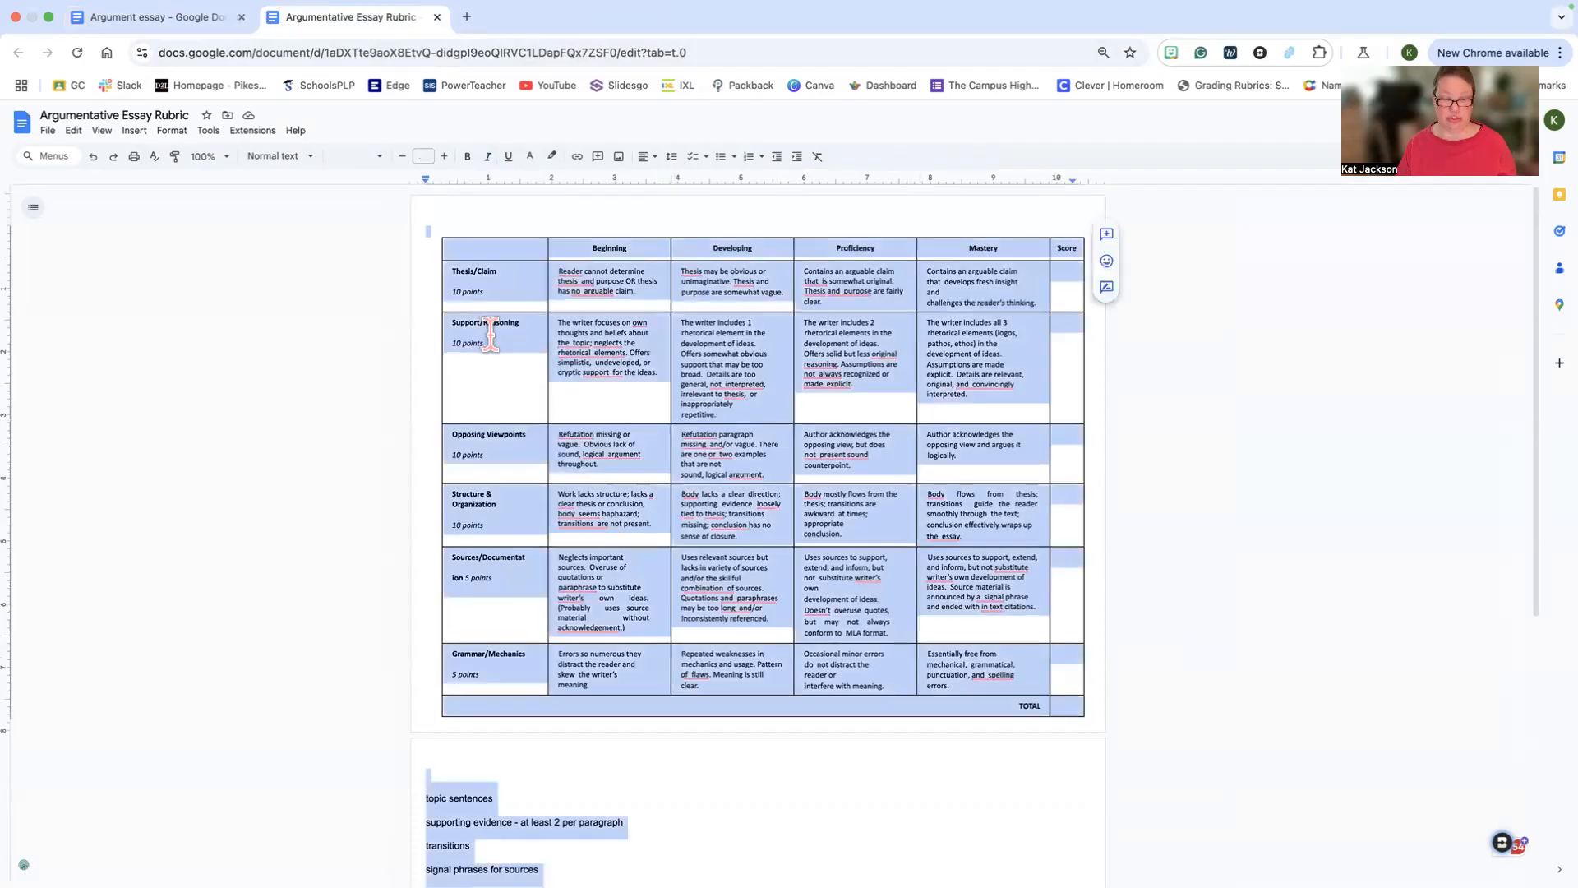
{"action": "left_click", "coordinate": [447, 248]}
{"action": "left_click_drag", "start_coordinate": [451, 244], "coordinate": [1058, 707]}
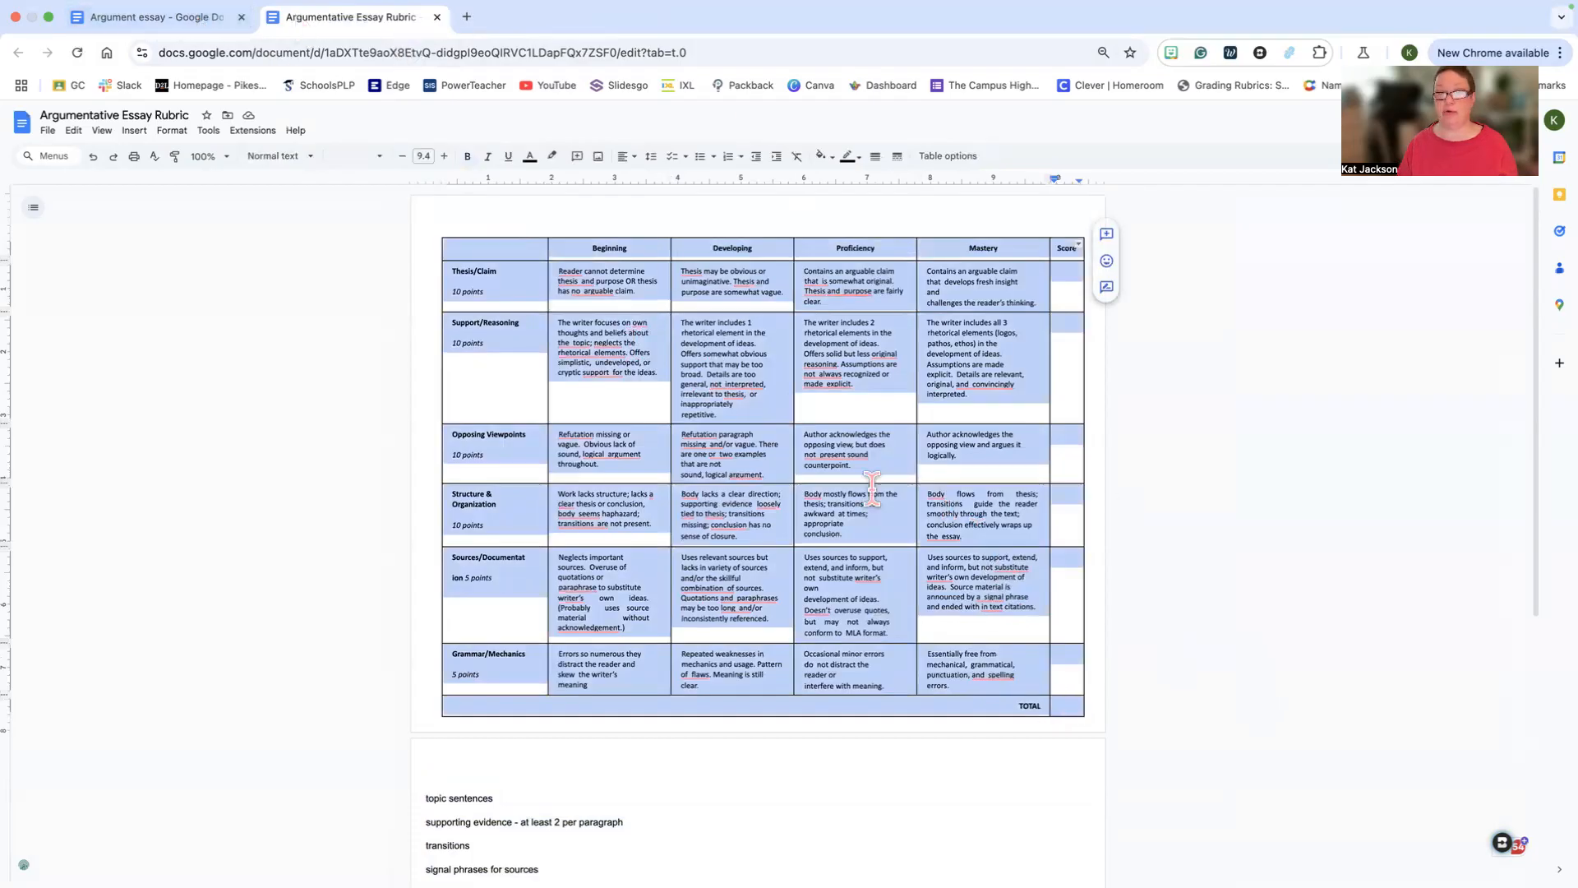
- In the Argument essay, replace the feedback prompt with the copied argumentative rubric and generate Rubric Criteria feedback at 12th Grade
{"action": "left_click", "coordinate": [175, 17]}
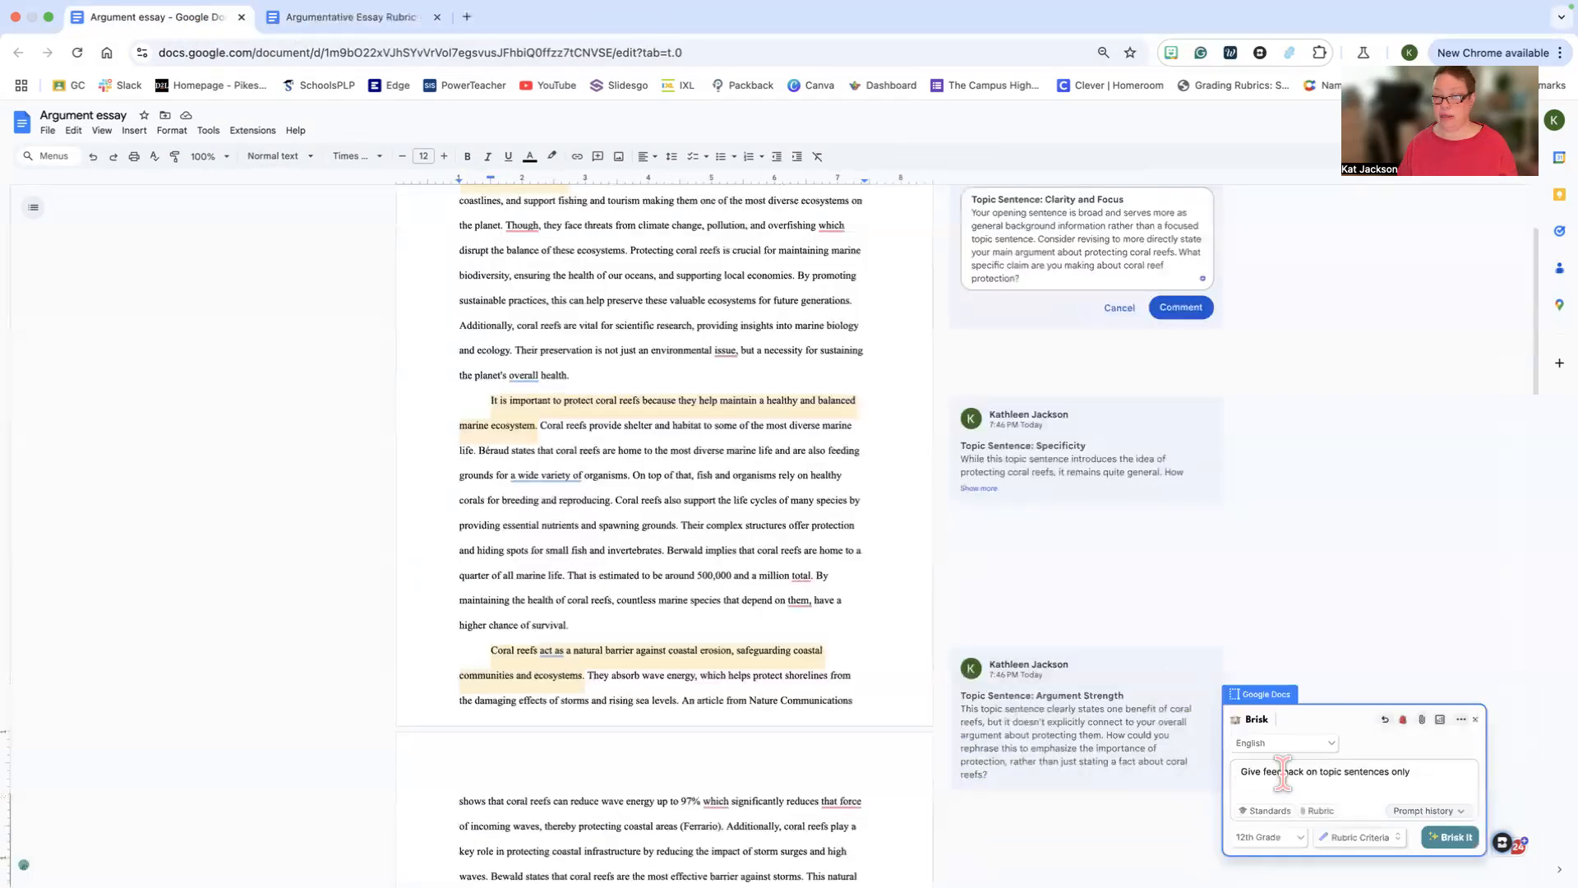
{"action": "left_click_drag", "start_coordinate": [1412, 773], "coordinate": [1246, 776]}
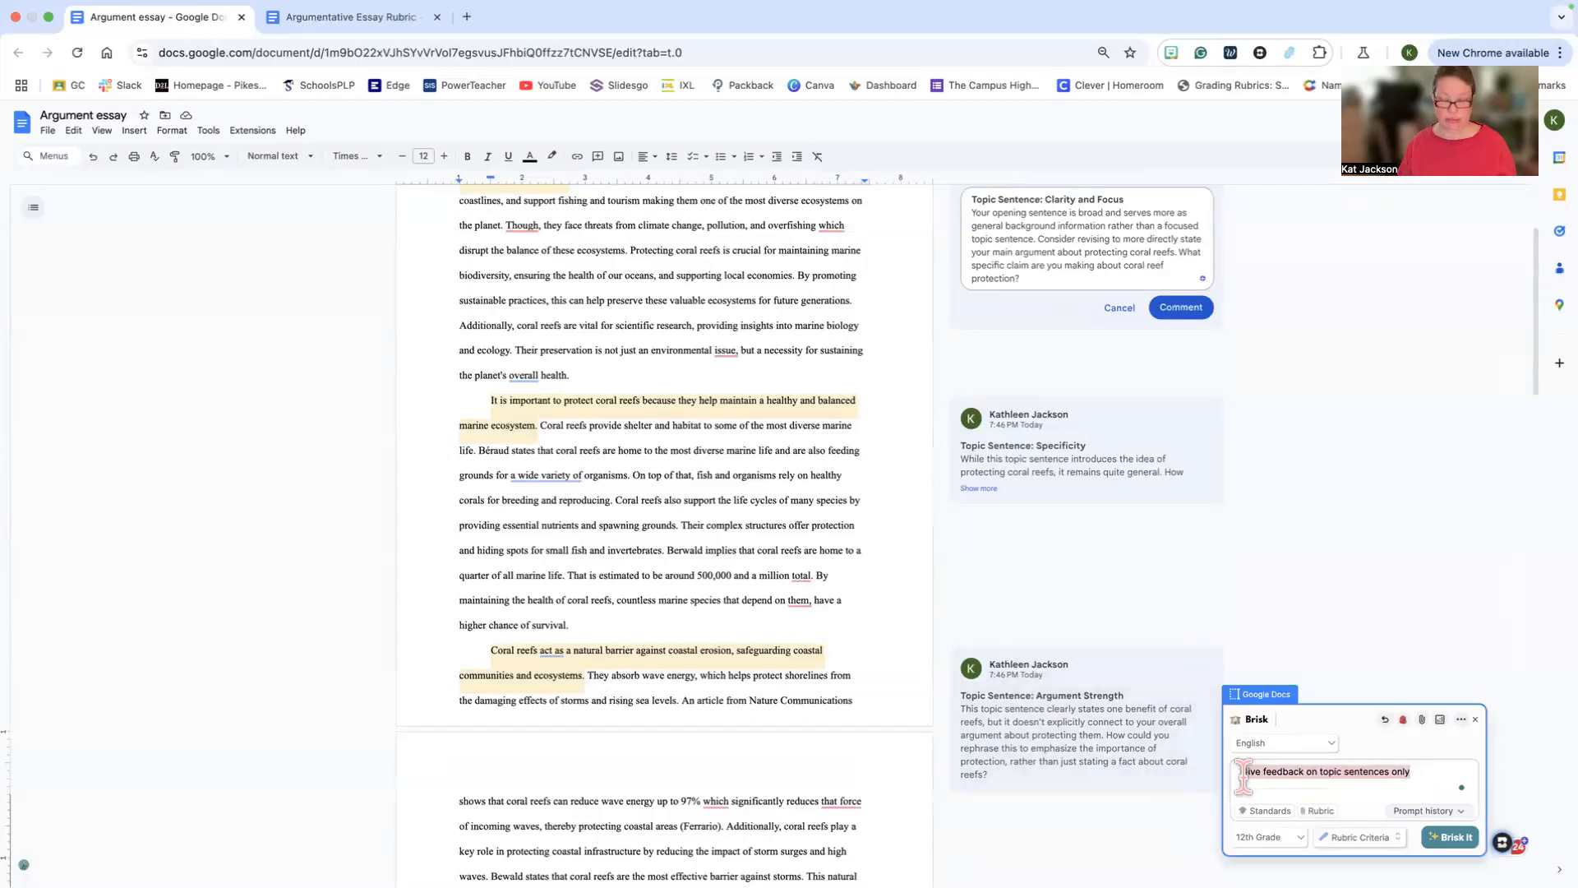
{"action": "key", "text": "super+v"}
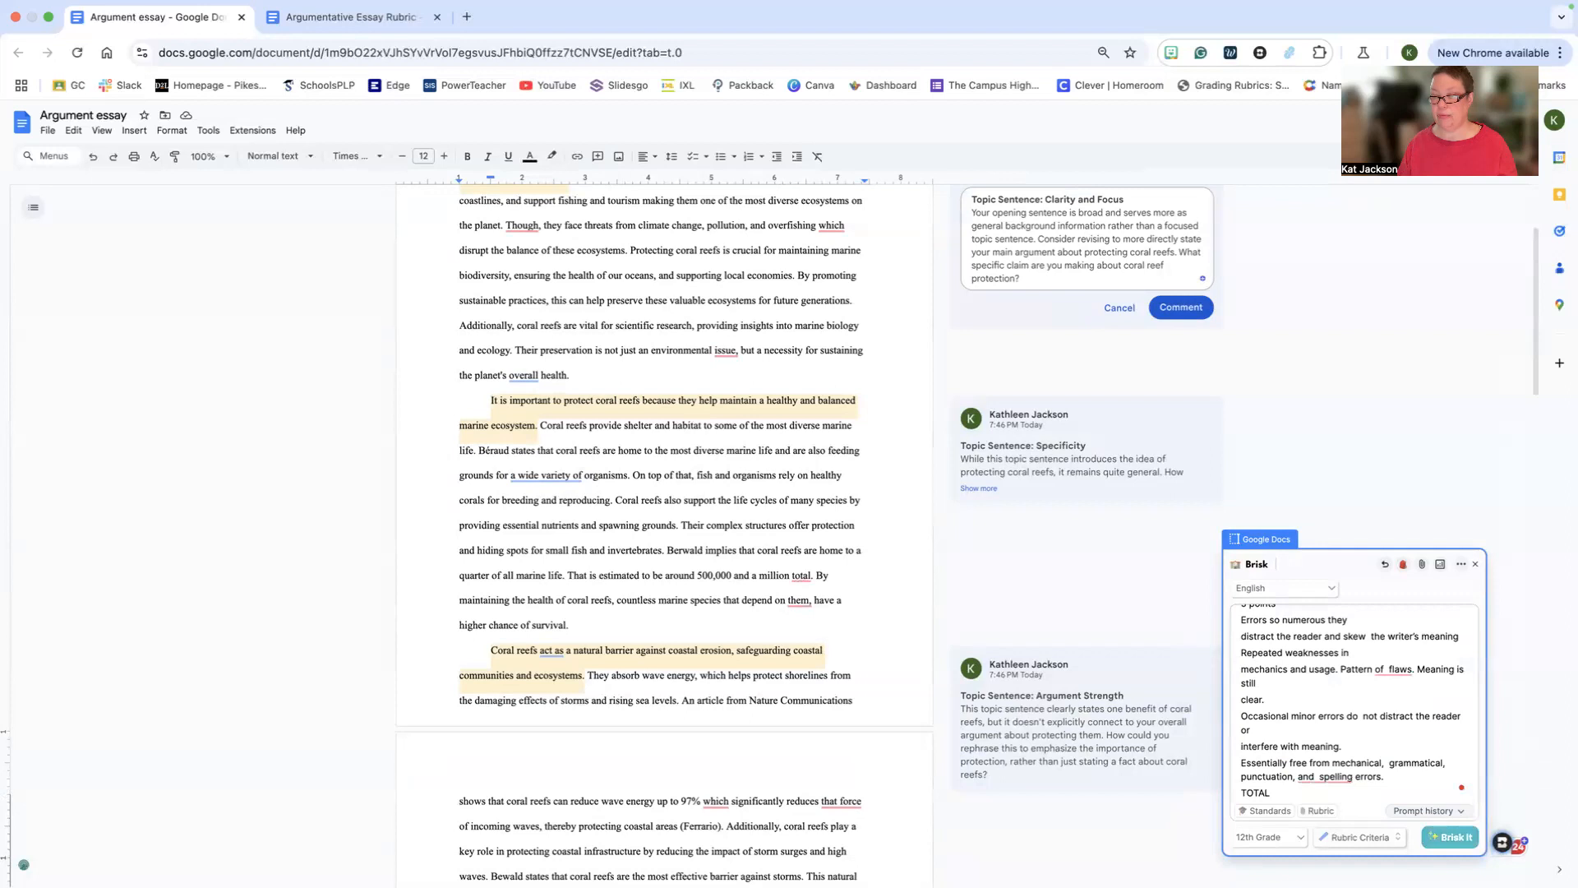
{"action": "left_click", "coordinate": [1450, 837]}
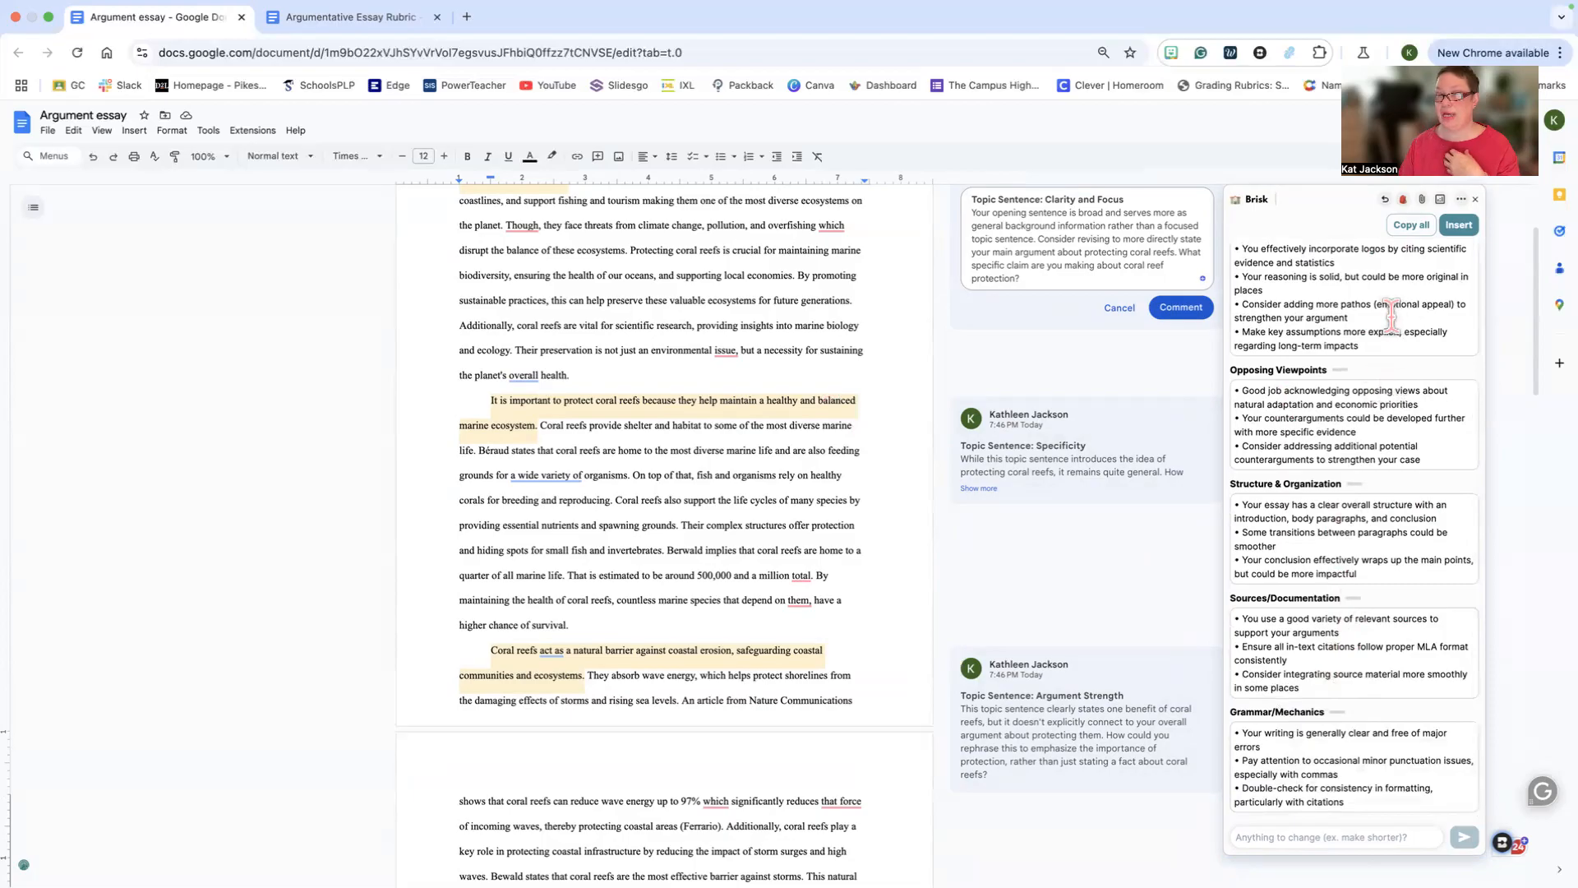
- Insert the generated Rubric Criteria feedback table into the essay document and review its comments for each criterion
{"action": "left_click", "coordinate": [1462, 234]}
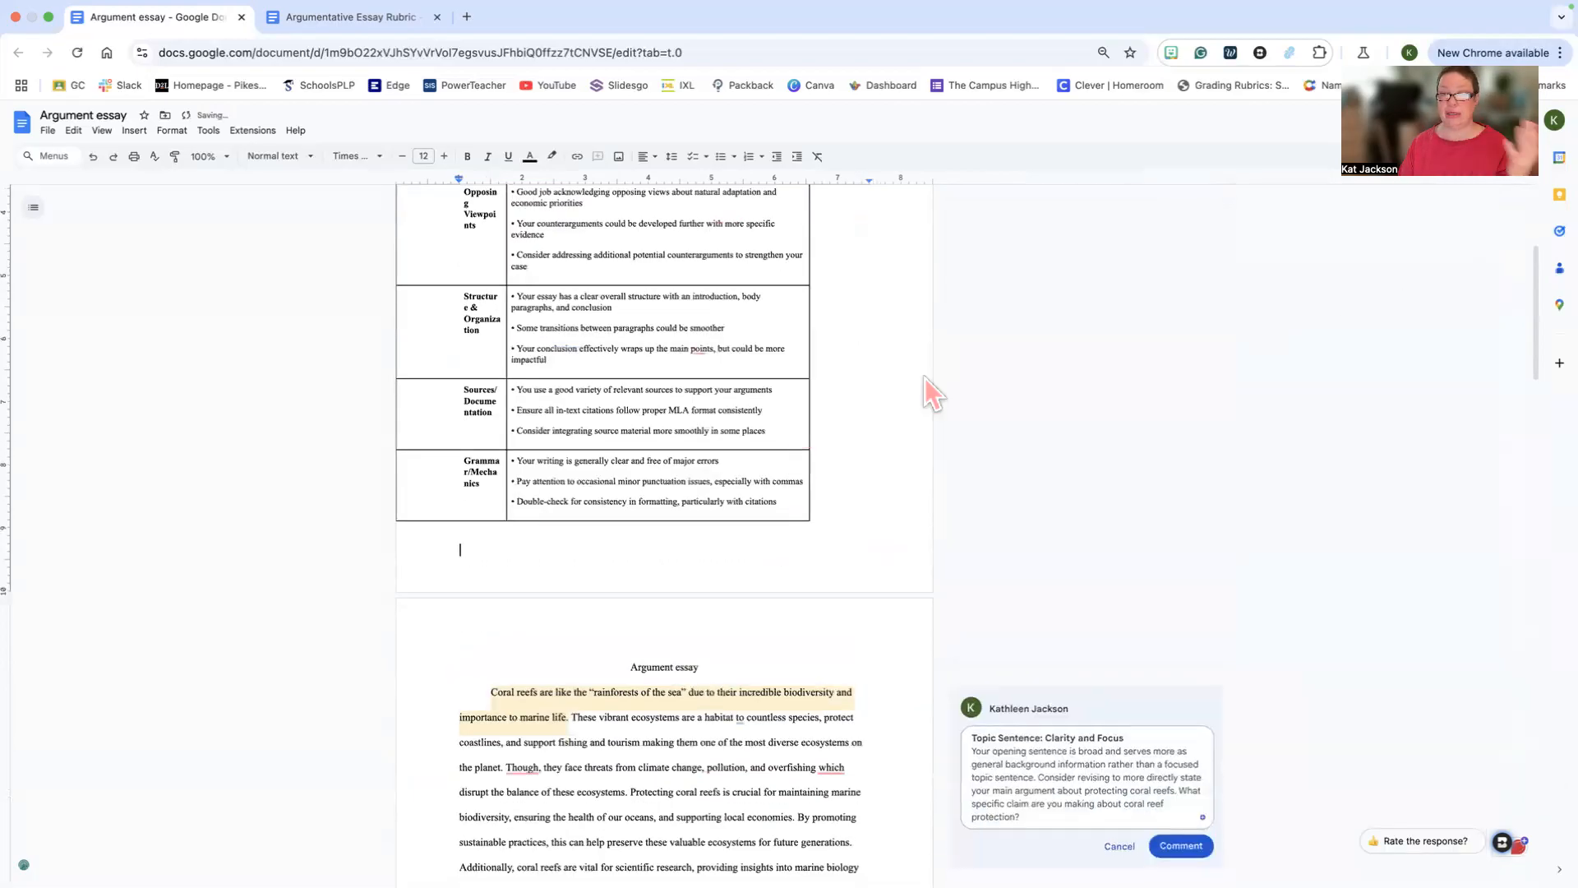
{"action": "scroll", "coordinate": [909, 375], "scroll_direction": "up", "scroll_amount": 2}
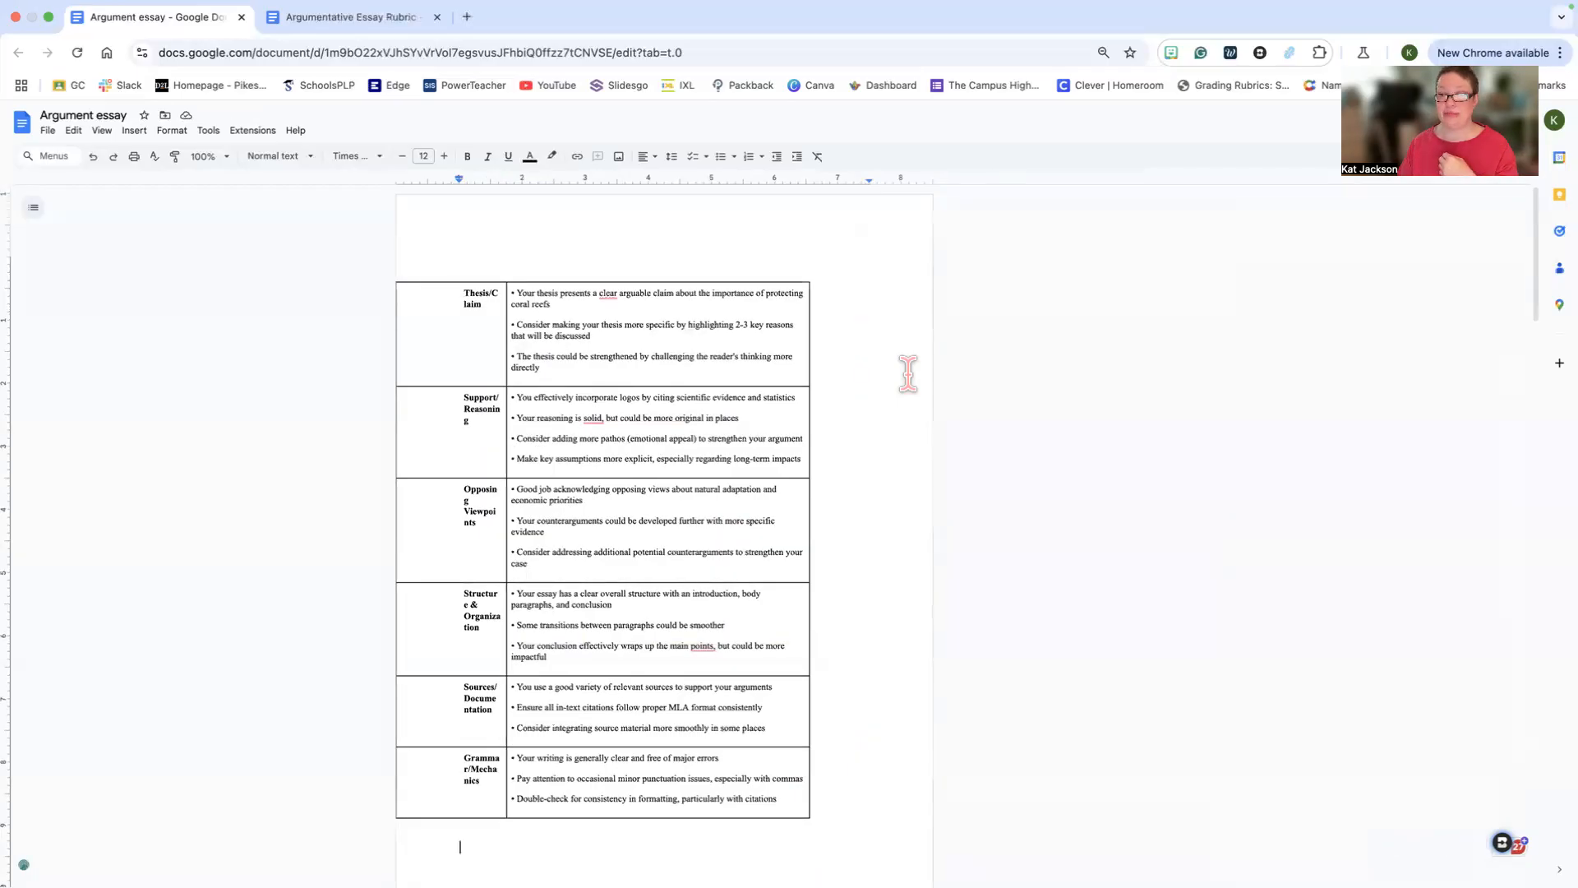
{"action": "scroll", "coordinate": [908, 374], "scroll_direction": "down", "scroll_amount": 2}
- Generate Next Steps feedback on the essay at 12th Grade using the same pasted rubric, then close the feedback without inserting it
{"action": "left_click", "coordinate": [1502, 842]}
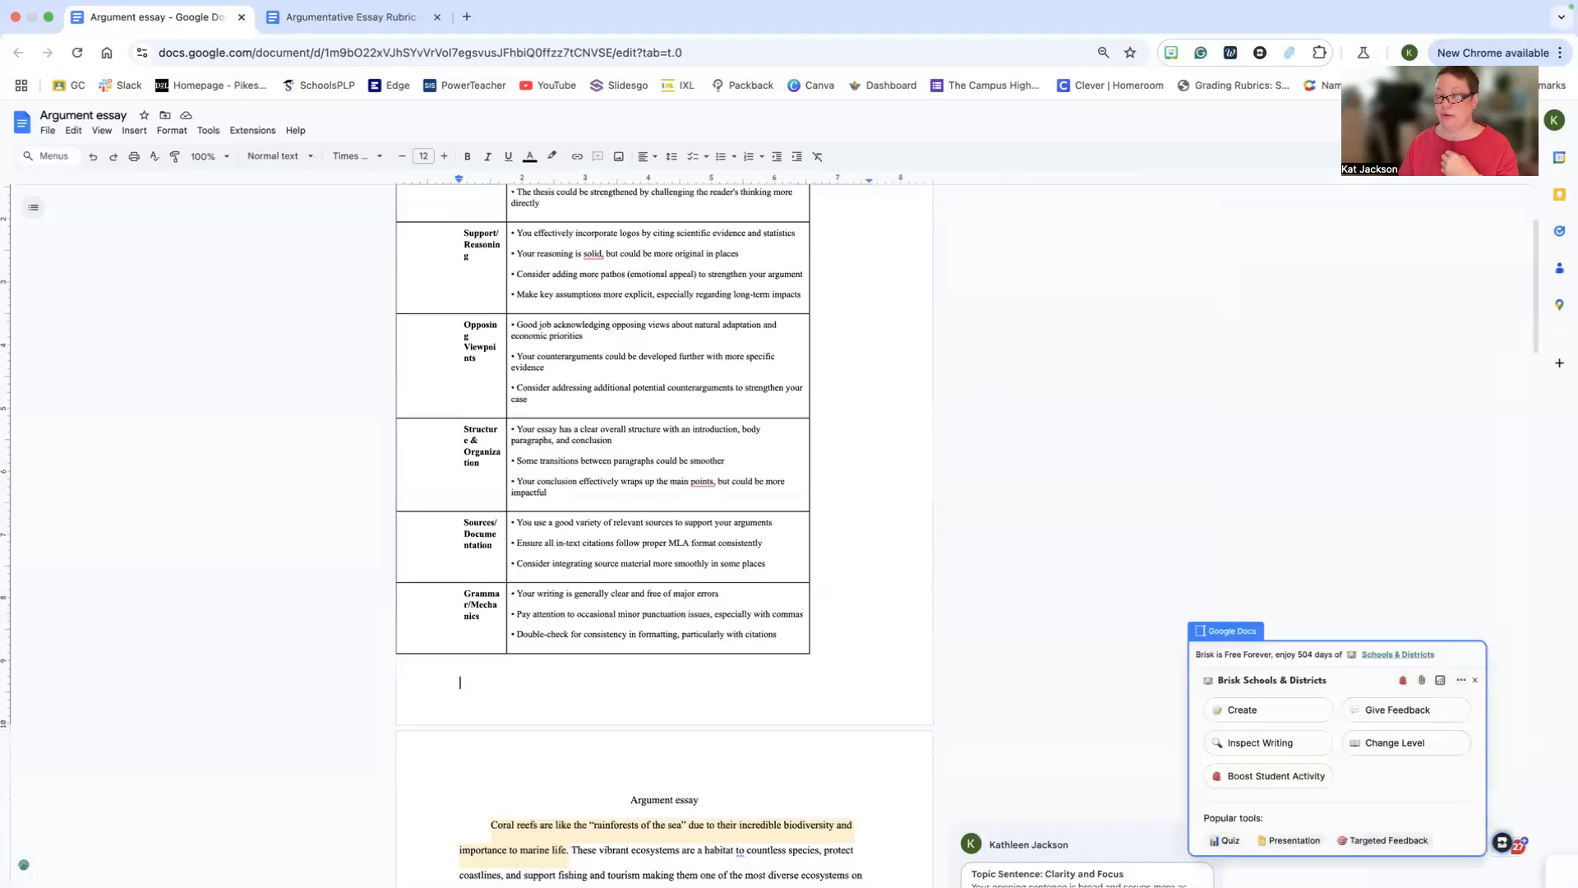
{"action": "left_click", "coordinate": [1404, 711]}
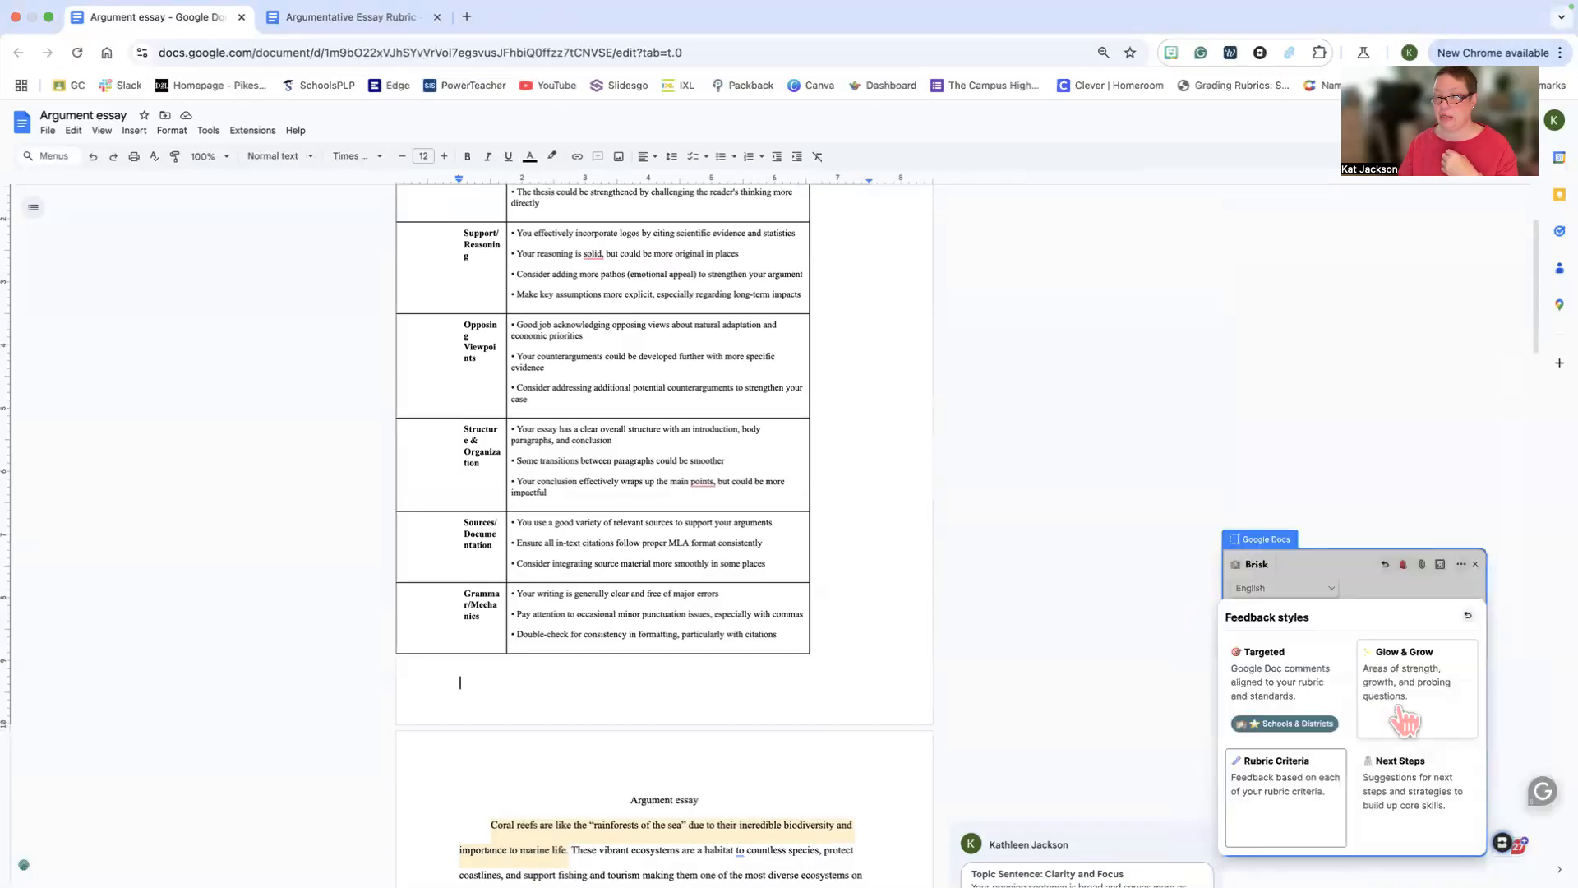
{"action": "left_click", "coordinate": [1415, 804]}
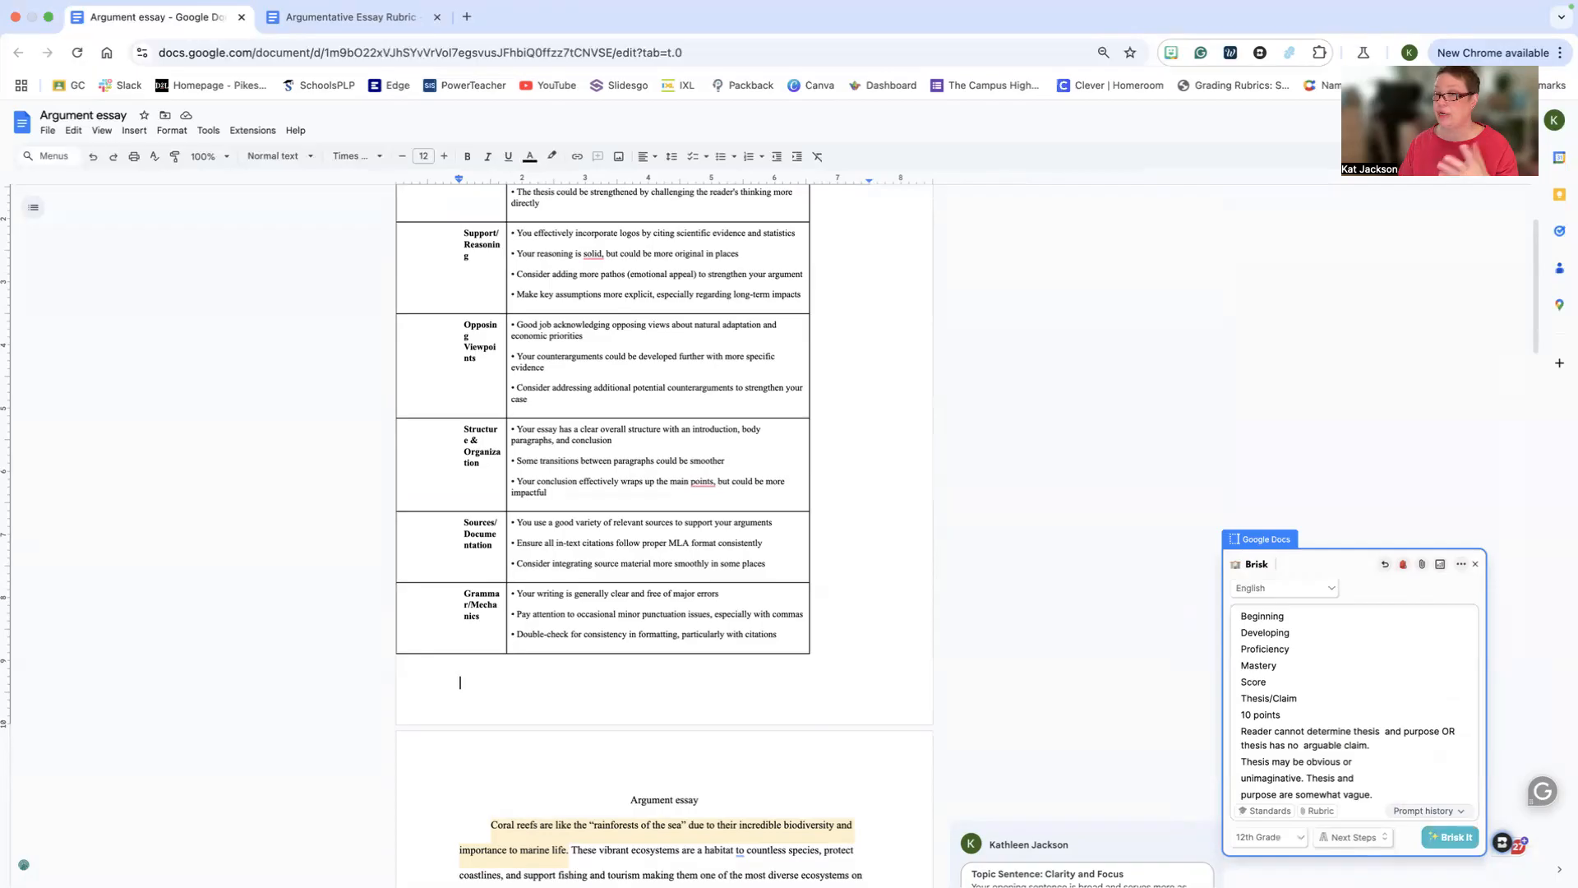
{"action": "left_click", "coordinate": [1451, 836]}
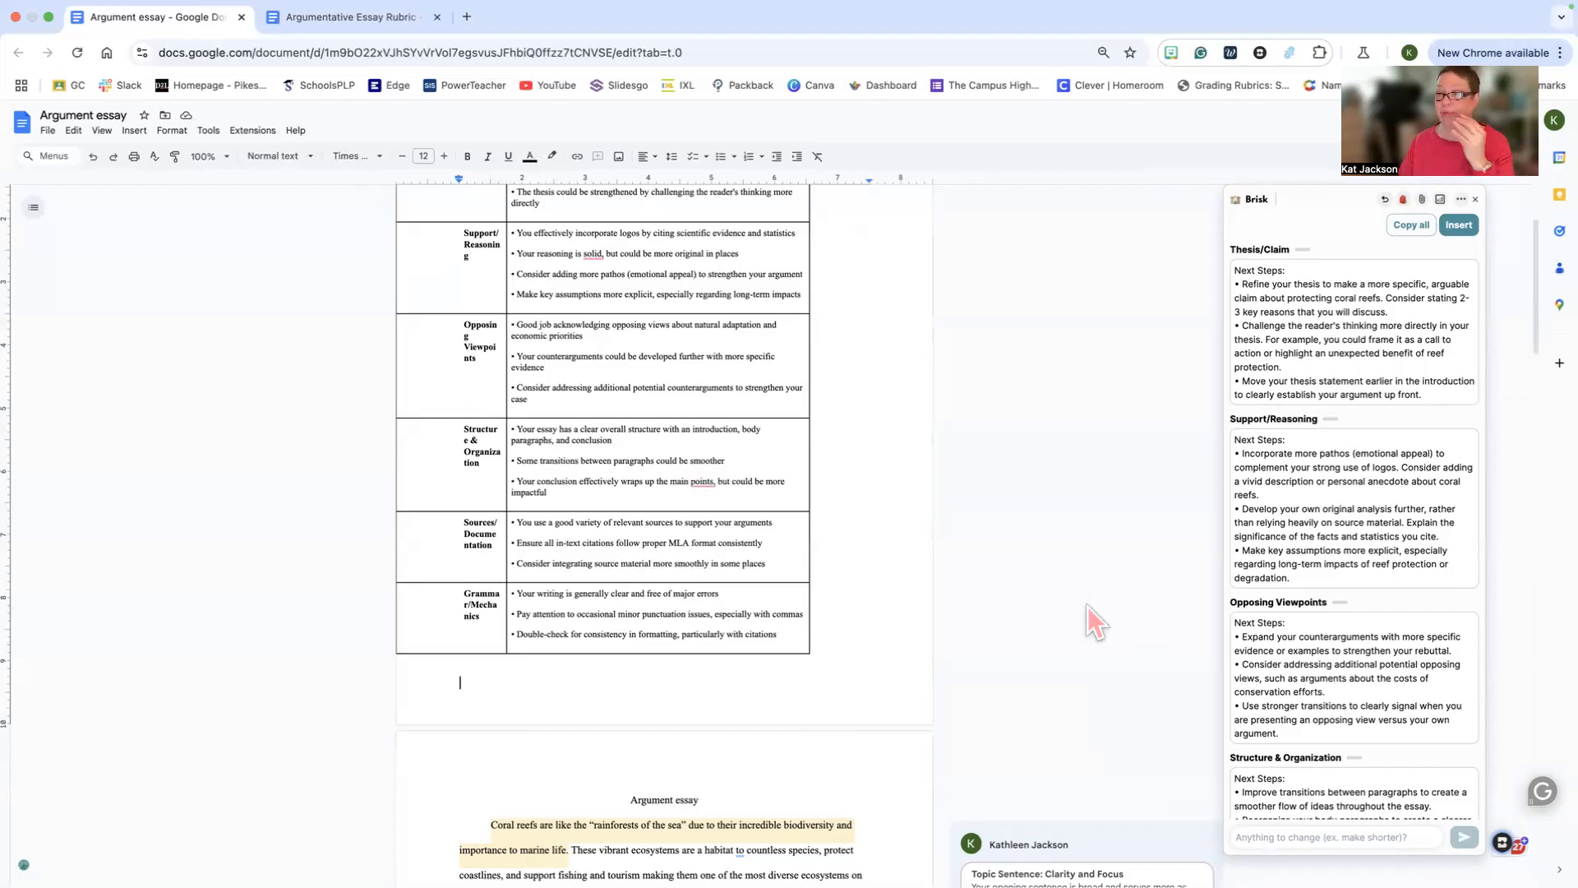
{"action": "left_click", "coordinate": [1503, 843]}
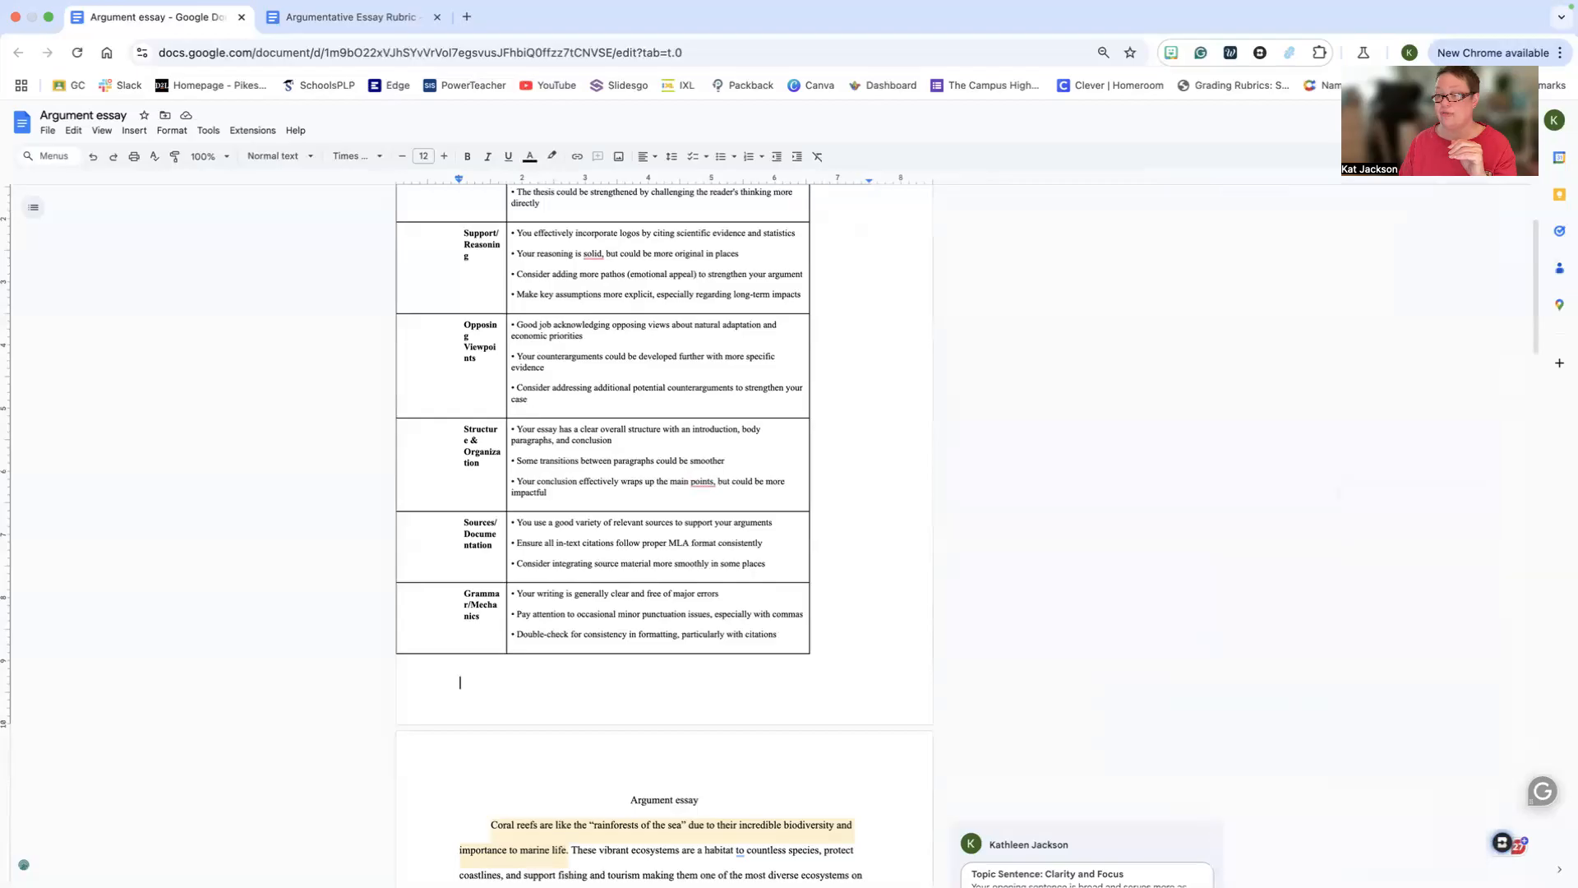